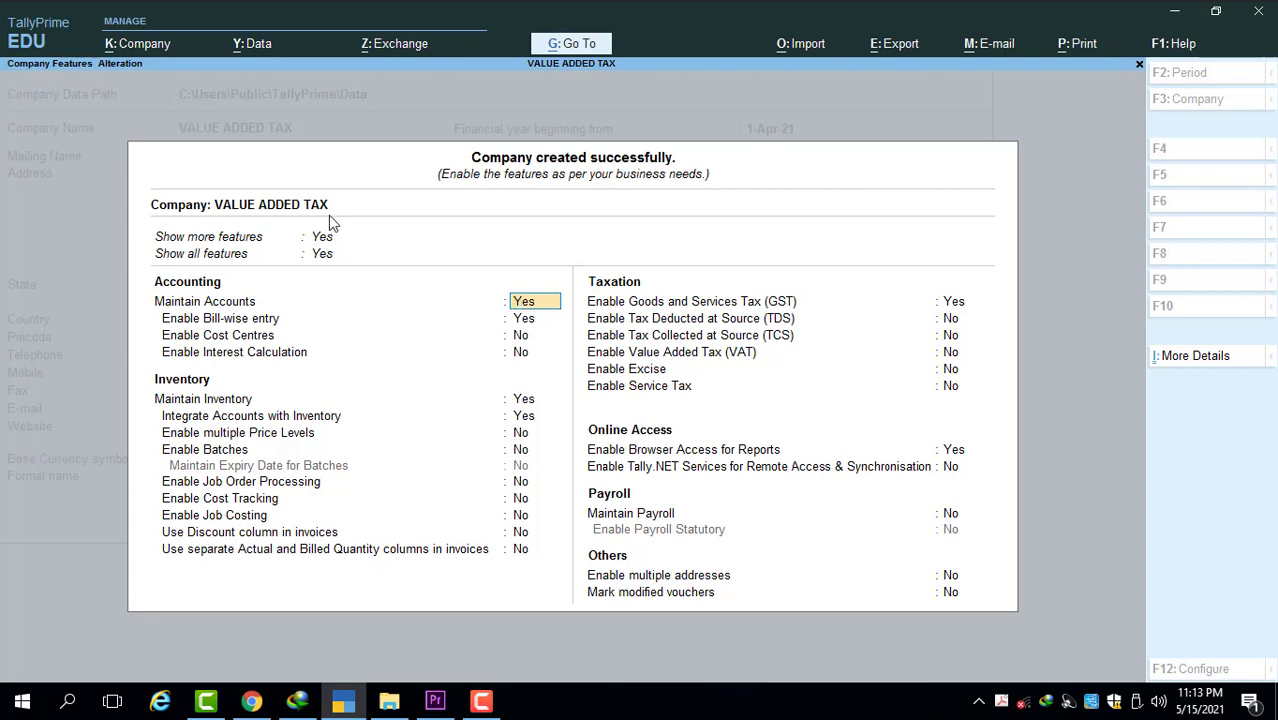
# Disable Goods and Services Tax (GST) and enable Value Added Tax (VAT) in the company's taxation features.
pyautogui.click(953, 303)
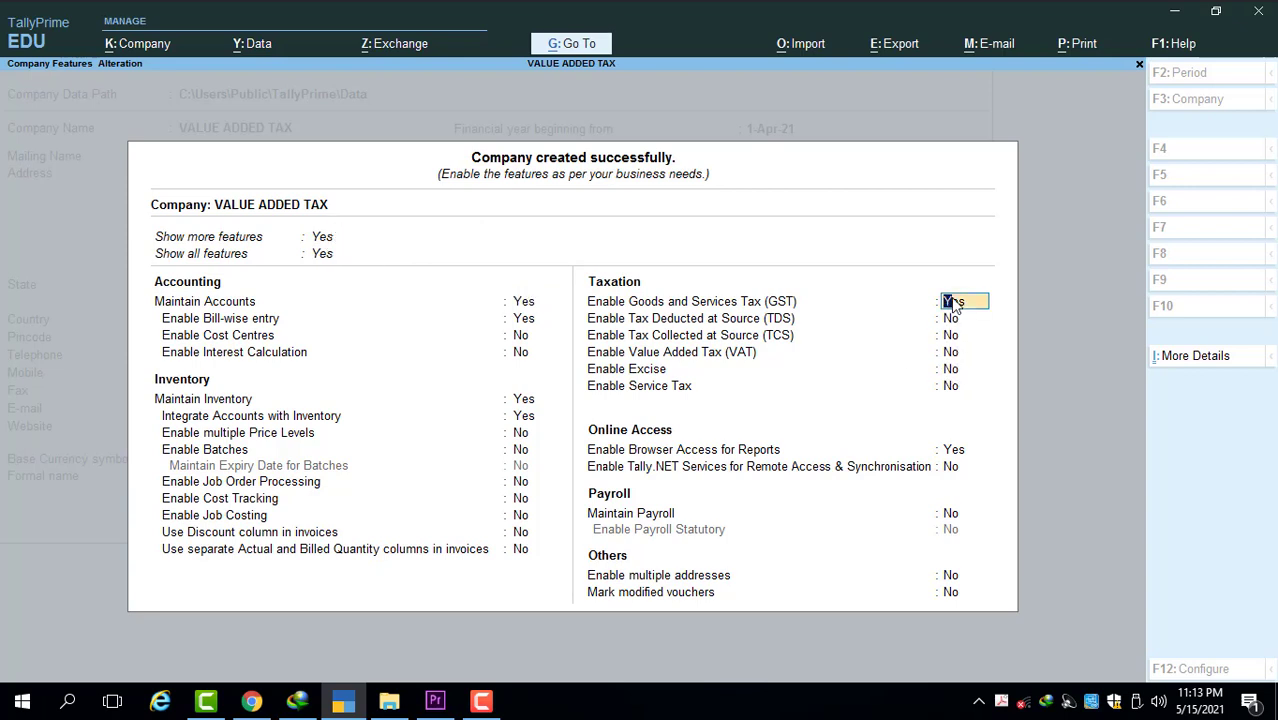
pyautogui.write('n')
pyautogui.press('Return')
pyautogui.press('Return')
pyautogui.press('Return')
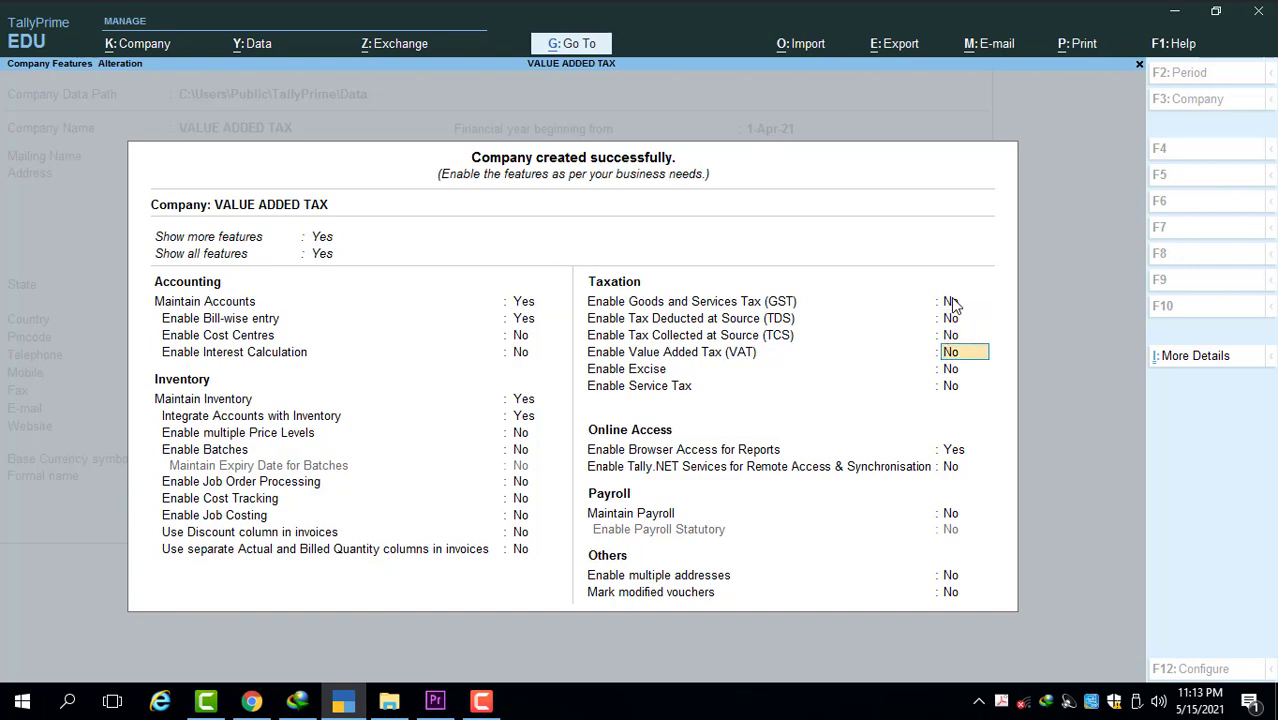
pyautogui.write('y')
pyautogui.press('Return')
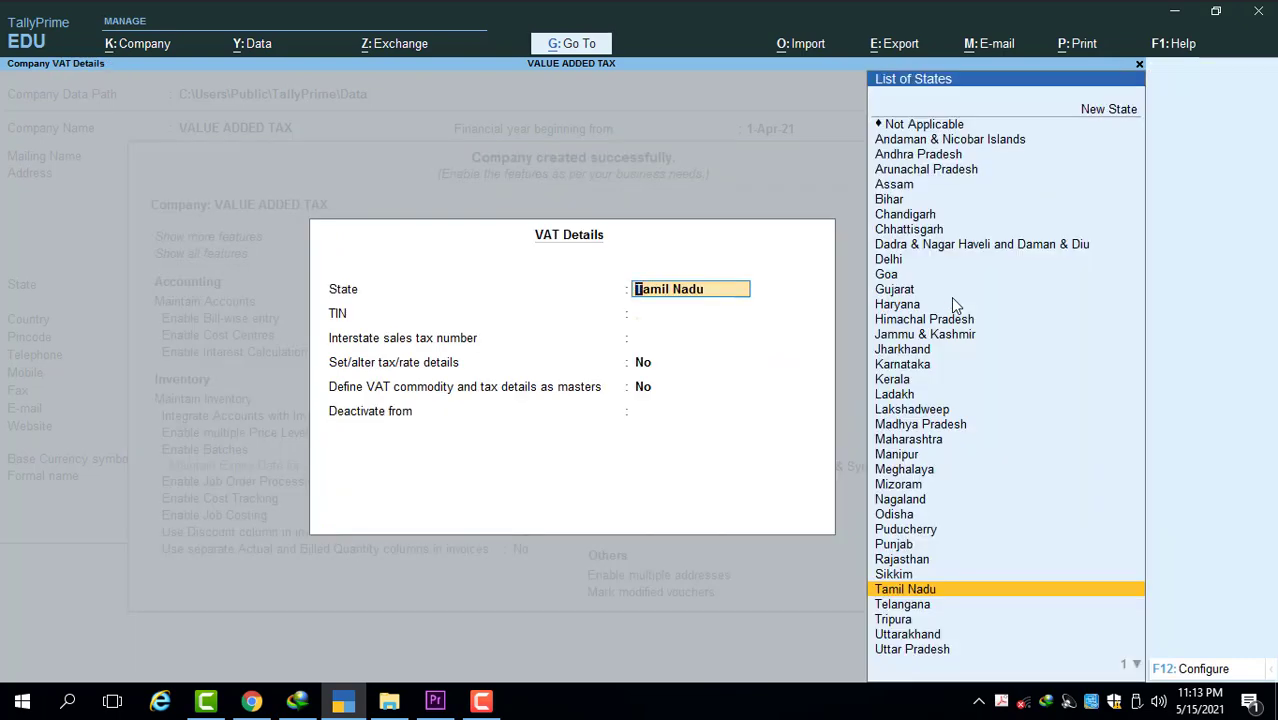
# Keep Tamil Nadu as the VAT state, enter the company's TIN, and leave the interstate sales tax number blank.
pyautogui.press('Return')
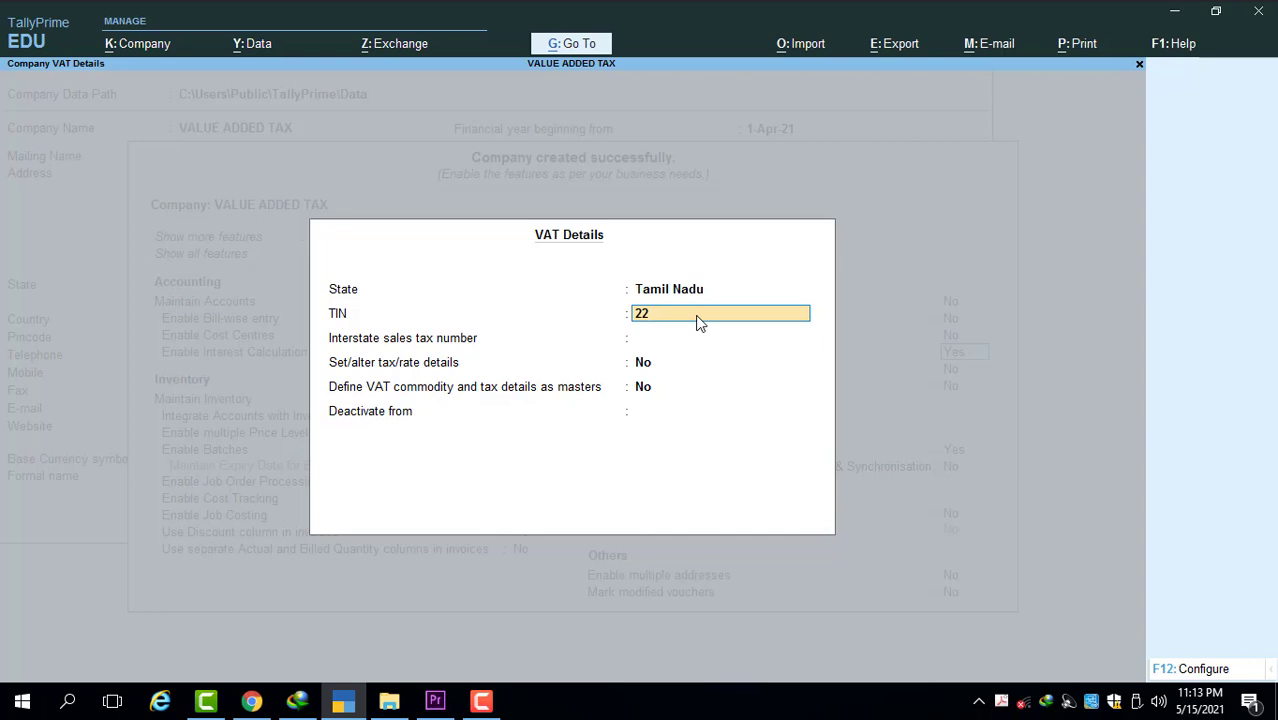
pyautogui.write('ABCDE1235Y5')
pyautogui.press('Return')
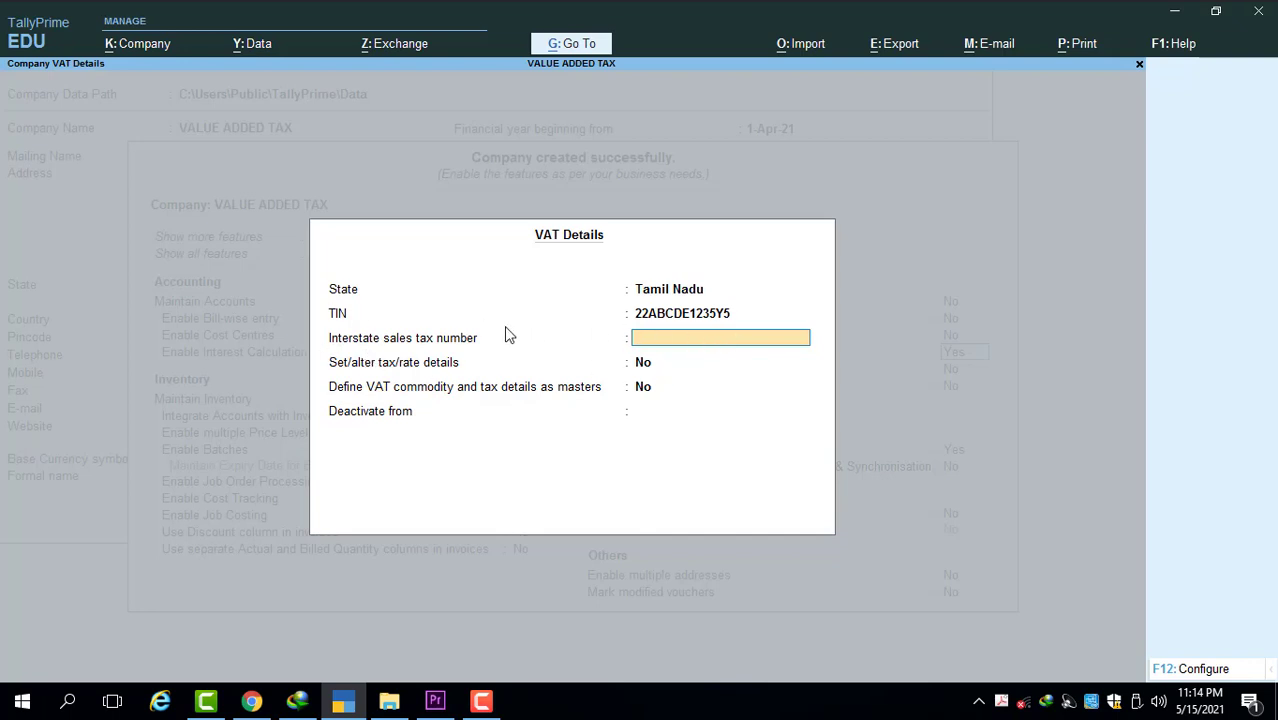
pyautogui.press('Return')
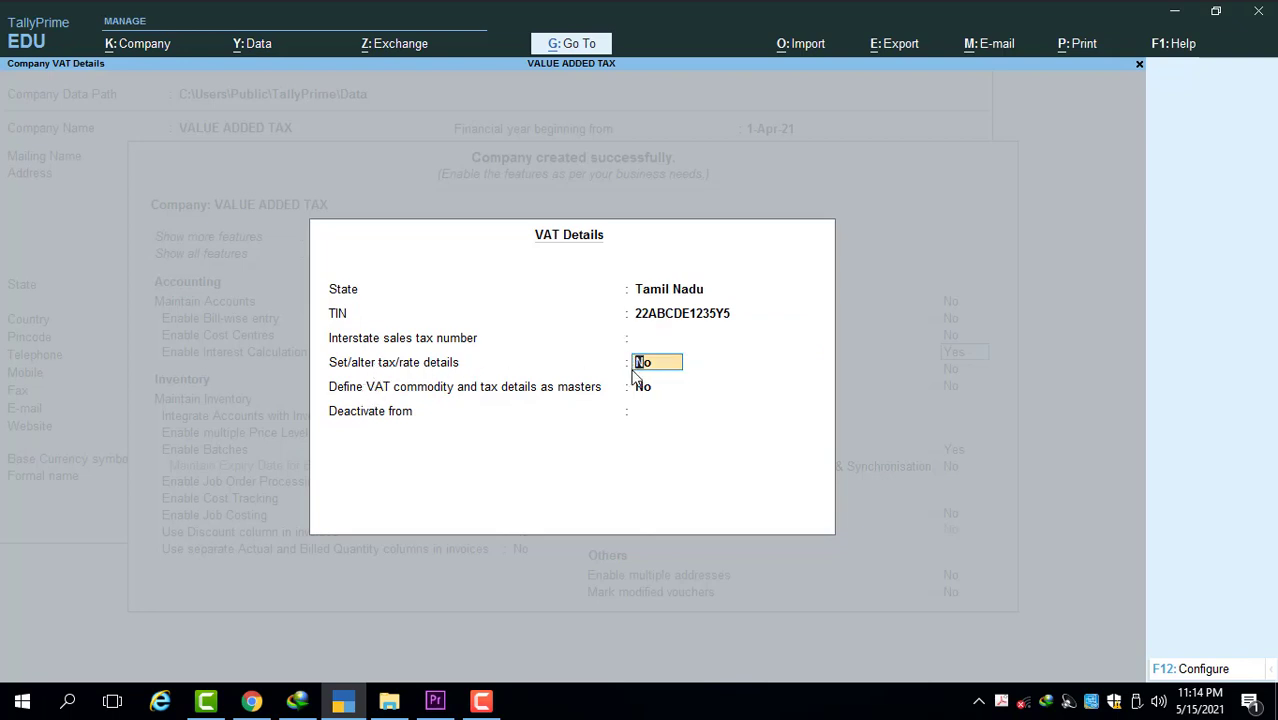
# Set the company's VAT tax rate to 5, keep the remaining VAT defaults, and save the company features.
pyautogui.write('y5')
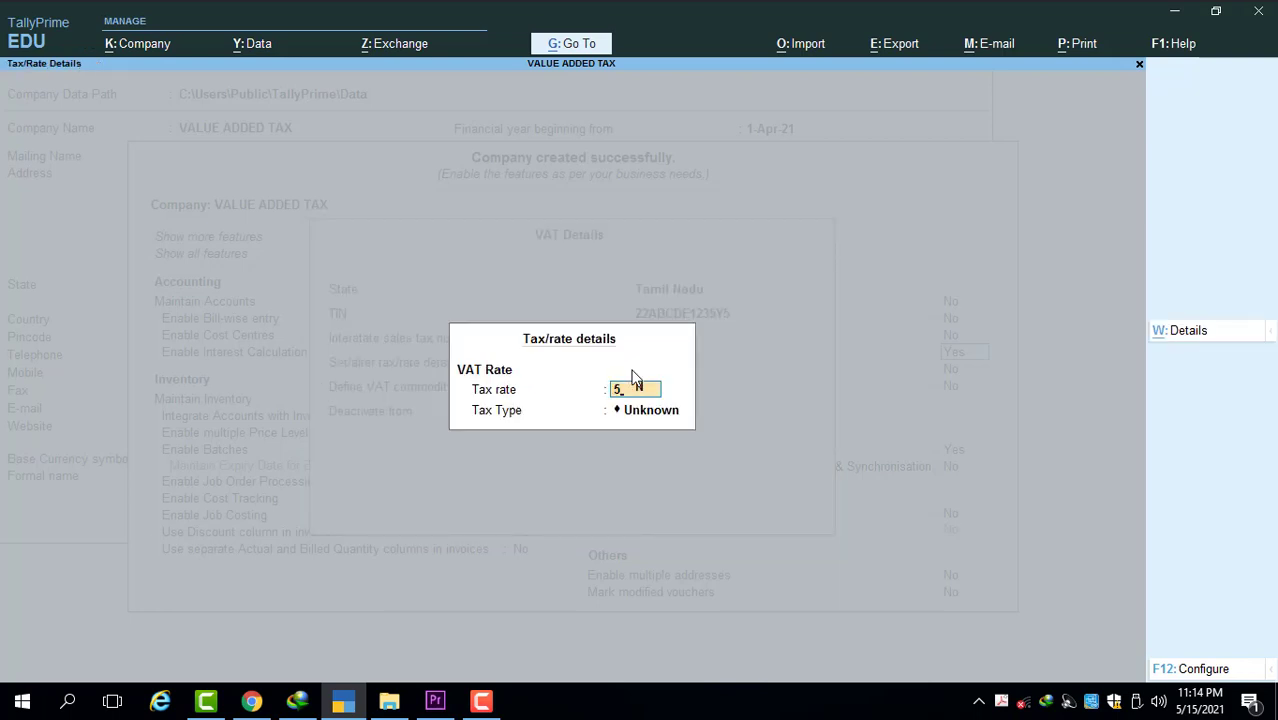
pyautogui.press('Return')
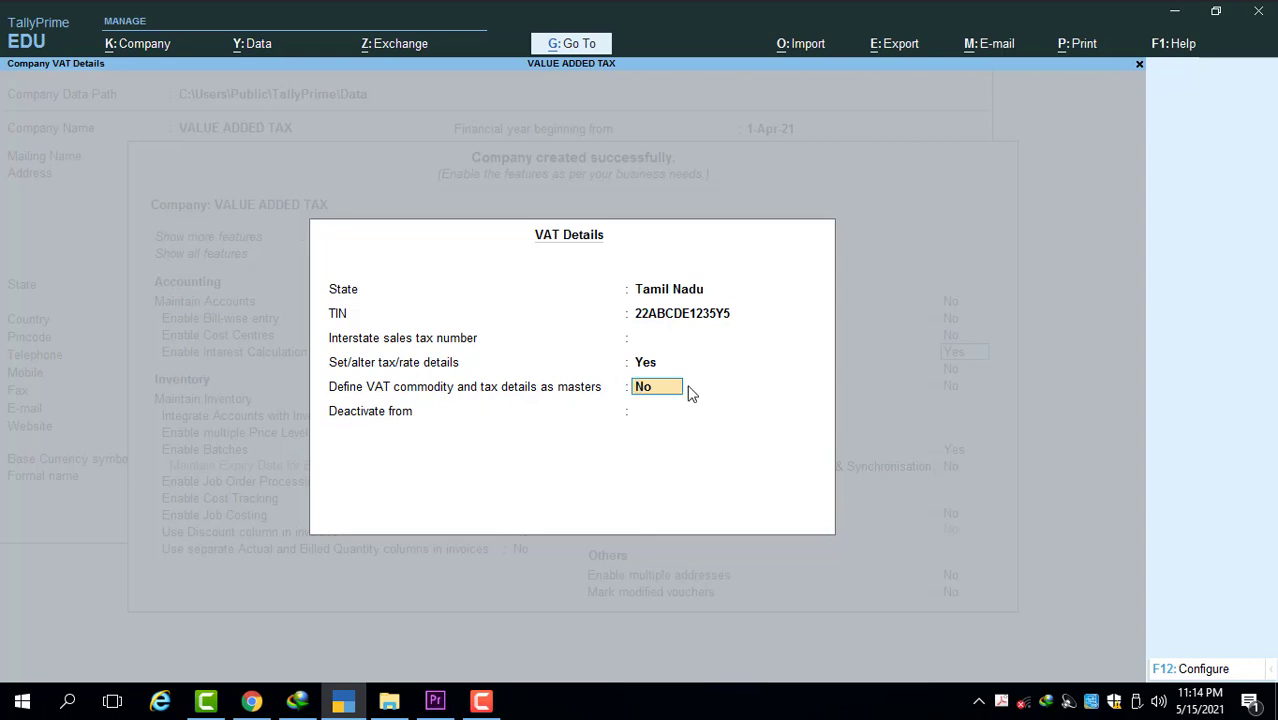
pyautogui.press('Return')
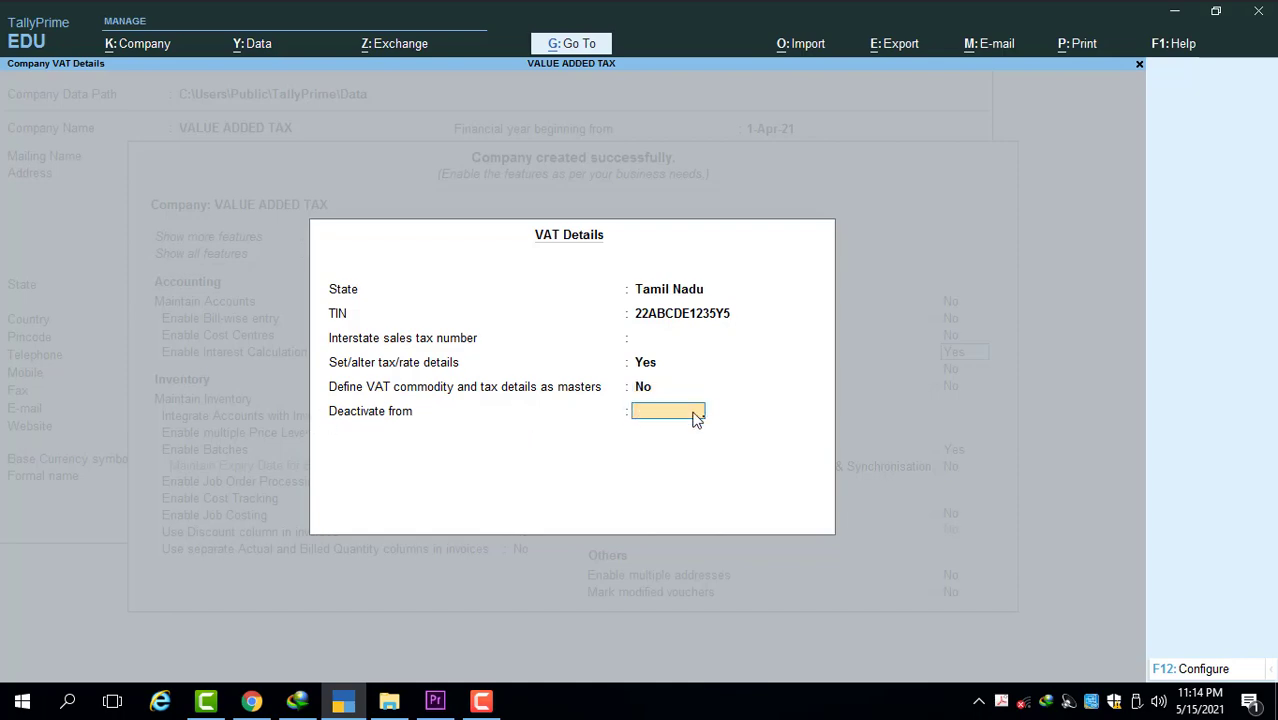
pyautogui.press('Return')
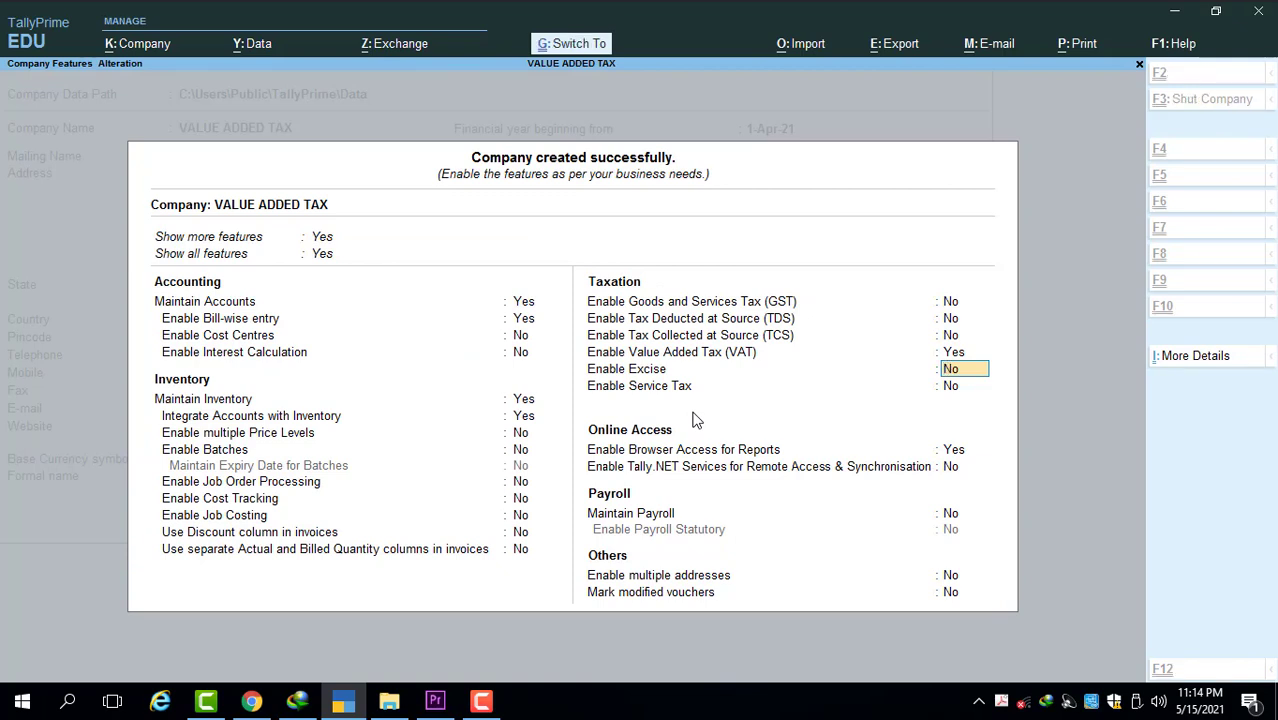
pyautogui.hotkey('ctrl', 'a')
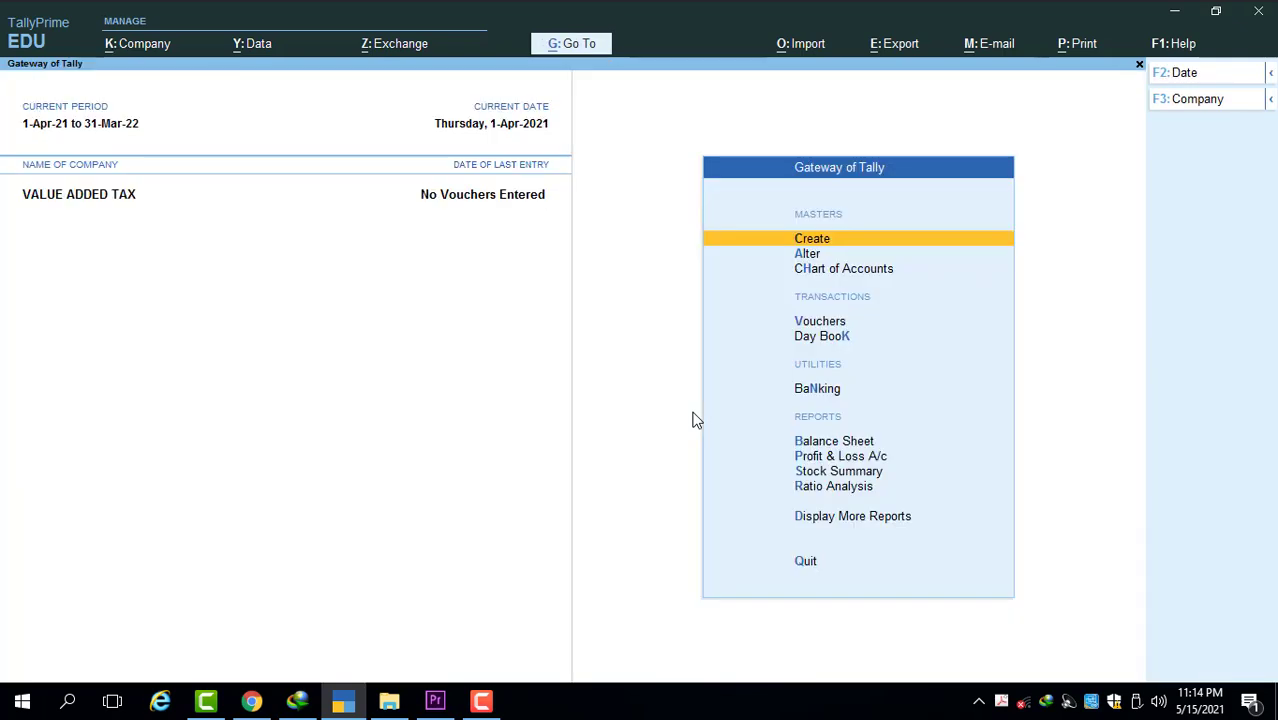
# Open a new purchase voucher for the VALUE ADDED TAX company.
pyautogui.press('Down')
pyautogui.press('Down')
pyautogui.press('Down')
pyautogui.press('Down')
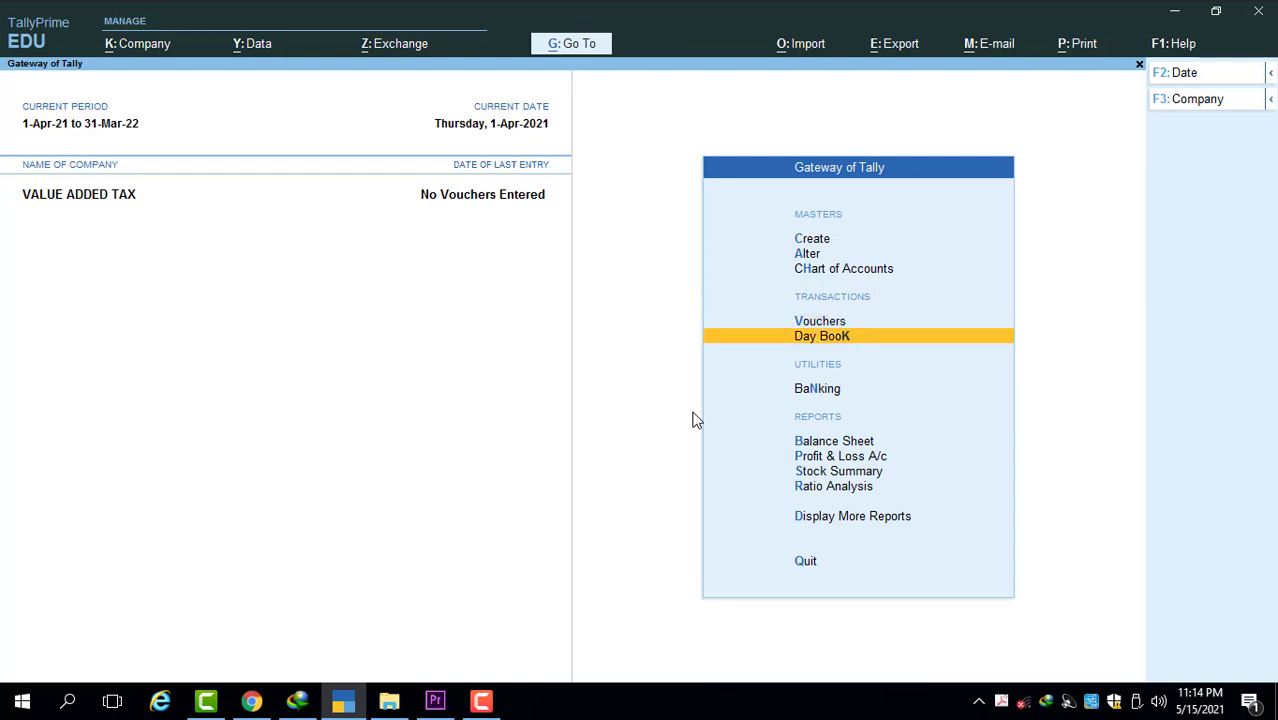
pyautogui.press('Up')
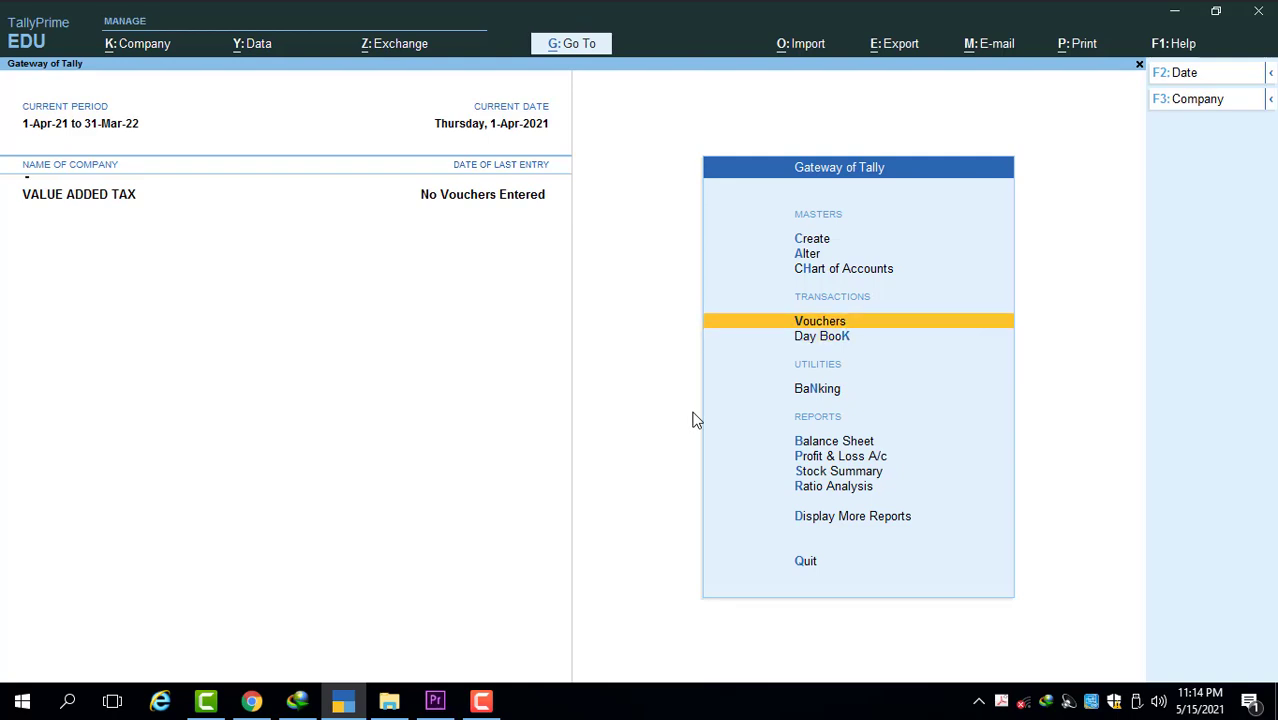
pyautogui.press('Return')
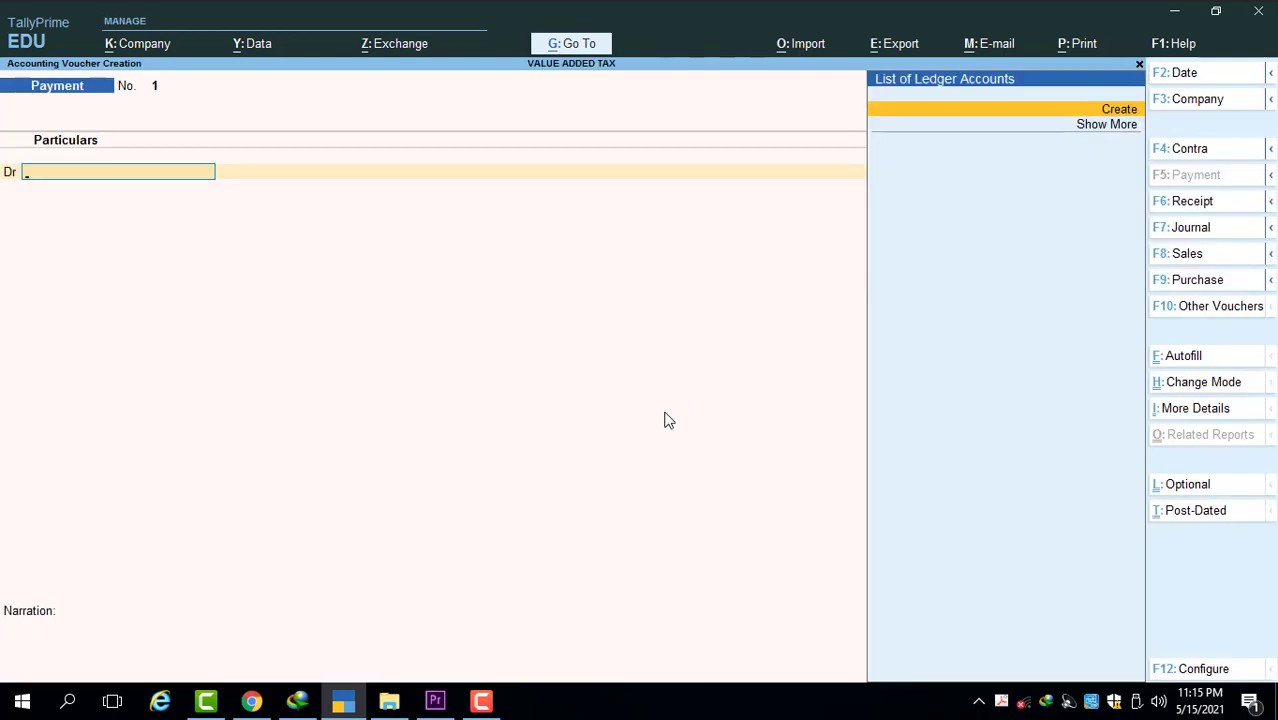
pyautogui.click(1209, 284)
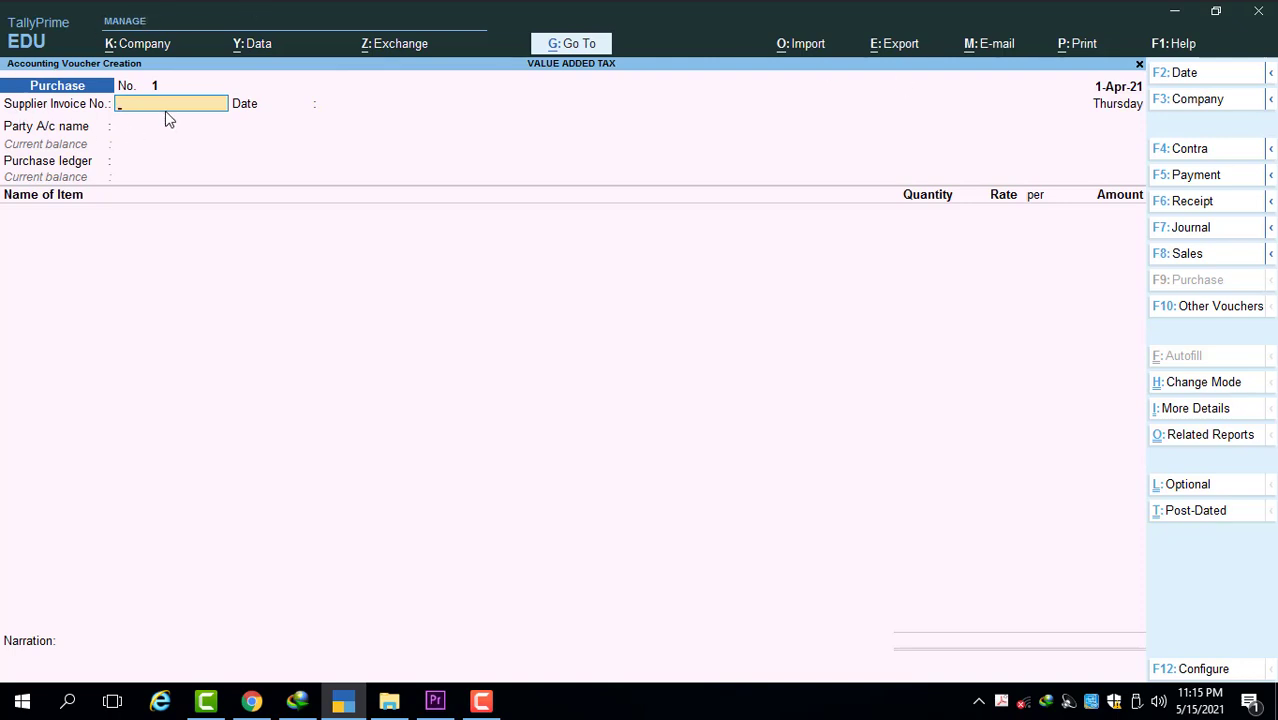
# Enter the supplier invoice number on the purchase voucher and accept 1-Apr-21 as its date.
pyautogui.write('4242\\')
pyautogui.press('Return')
pyautogui.press('Return')
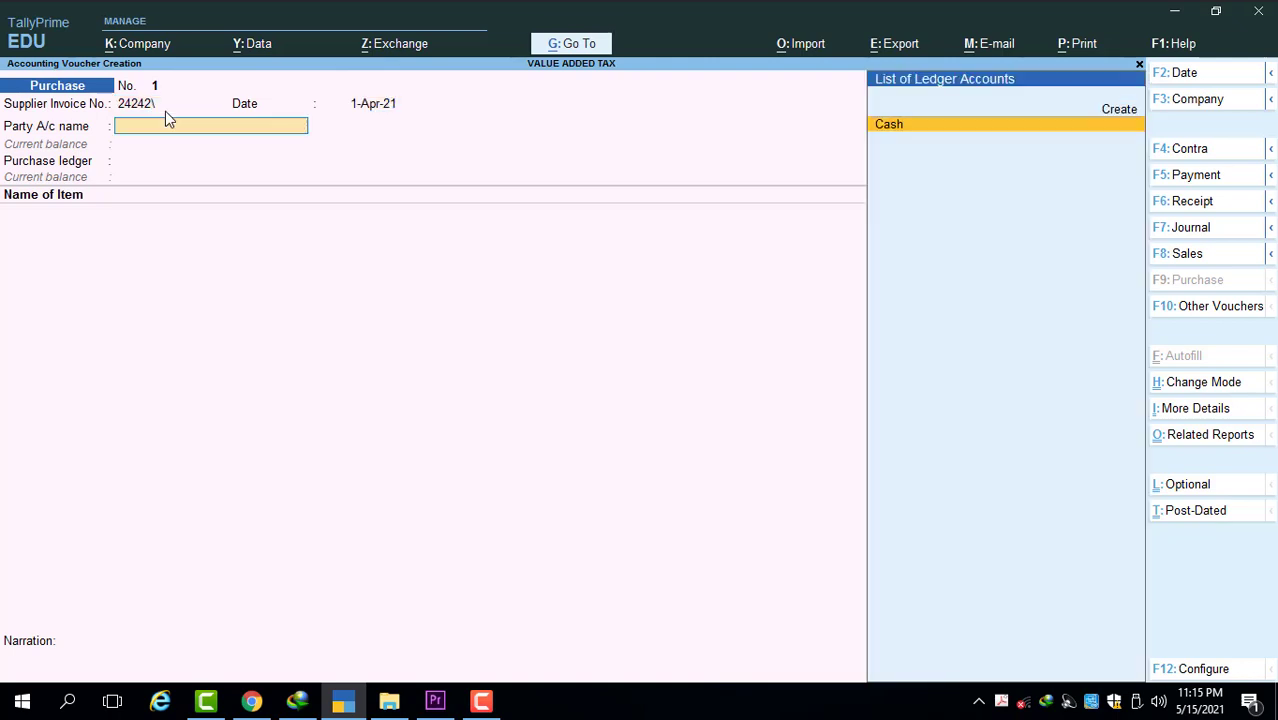
# Create a party ledger named SS& CO under Sundry Creditors, with balances maintained bill-by-bill and no default credit period.
pyautogui.press('Up')
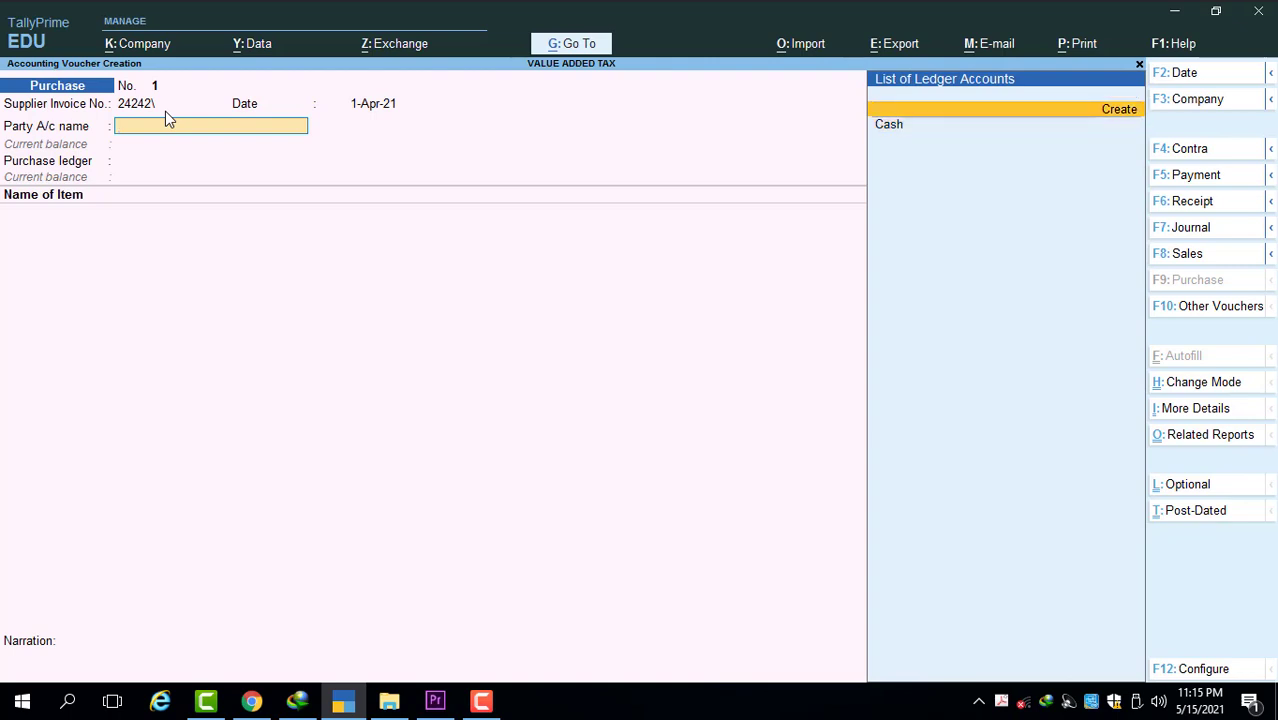
pyautogui.press('Return')
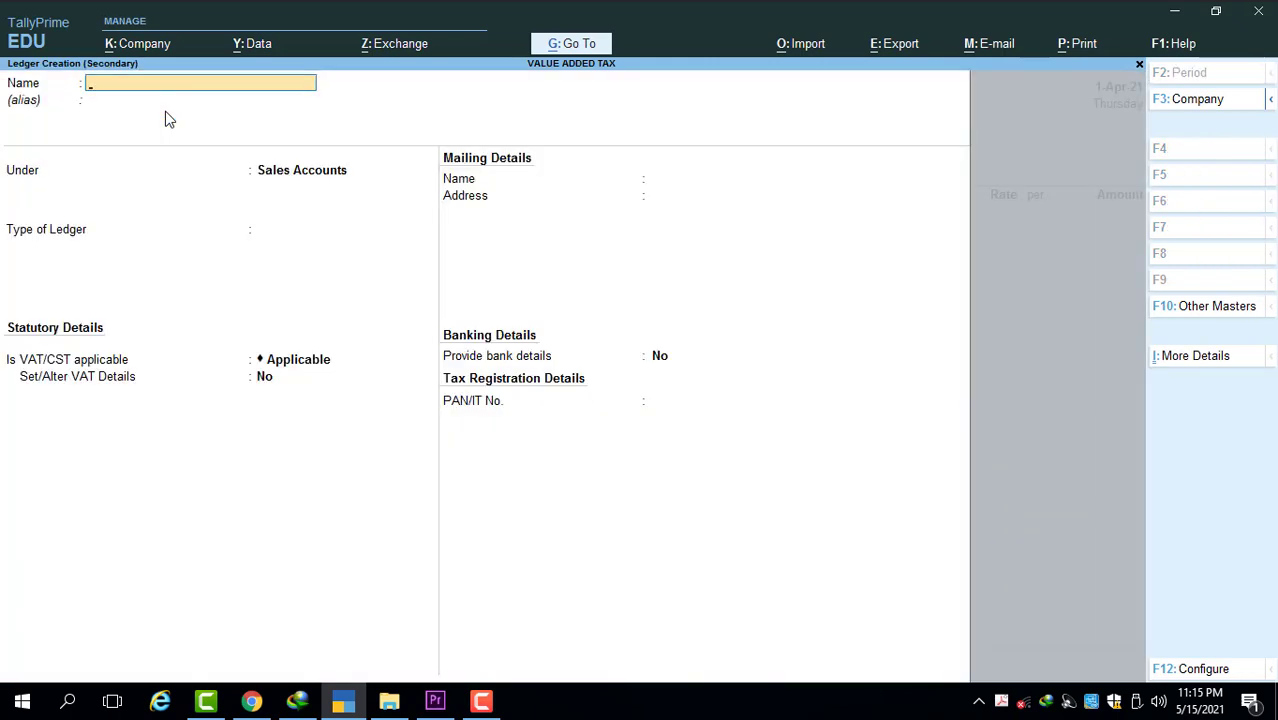
pyautogui.write('SS& CO')
pyautogui.press('Return')
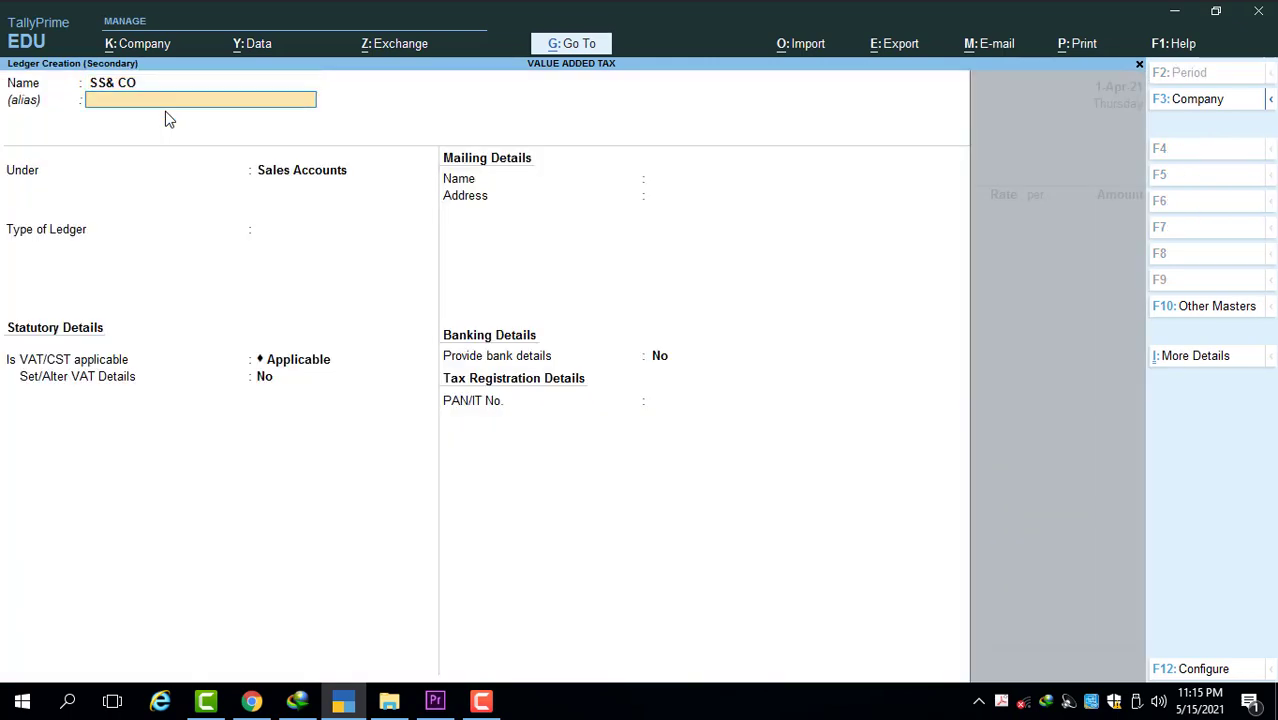
pyautogui.press('Return')
pyautogui.write('SUNDRY CRED')
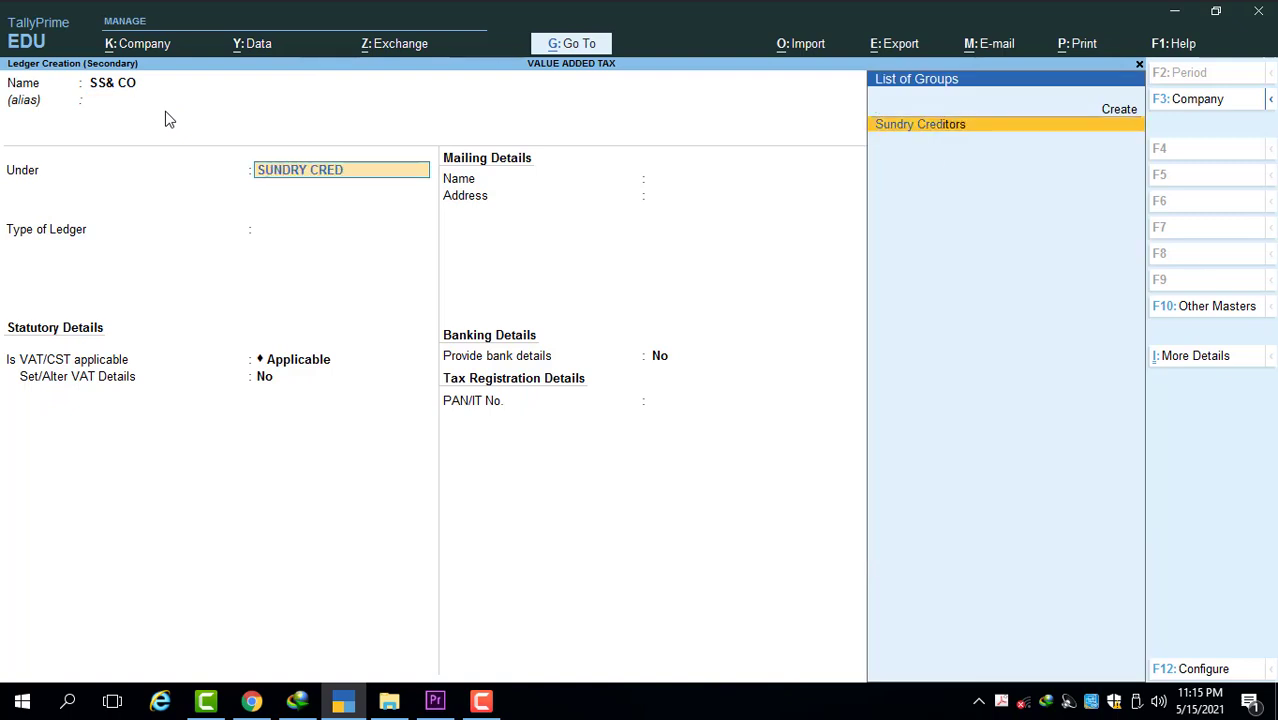
pyautogui.press('Return')
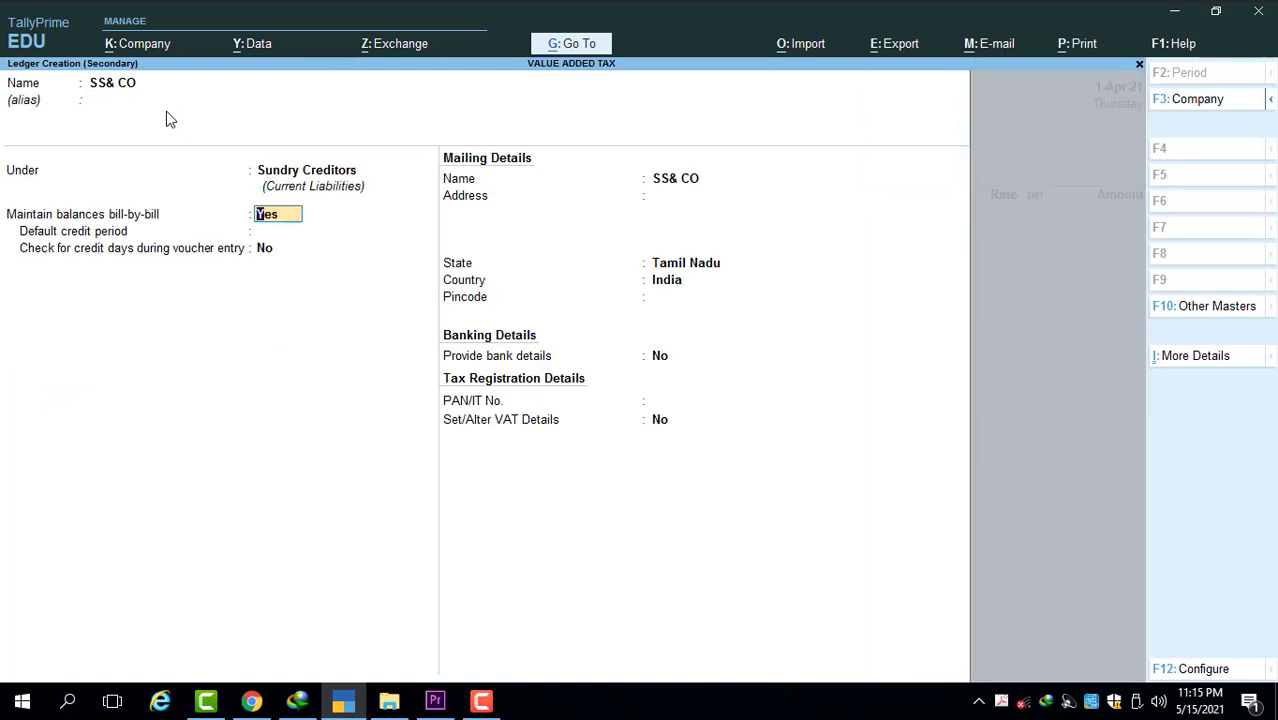
pyautogui.press('Return')
pyautogui.press('Return')
pyautogui.press('Return')
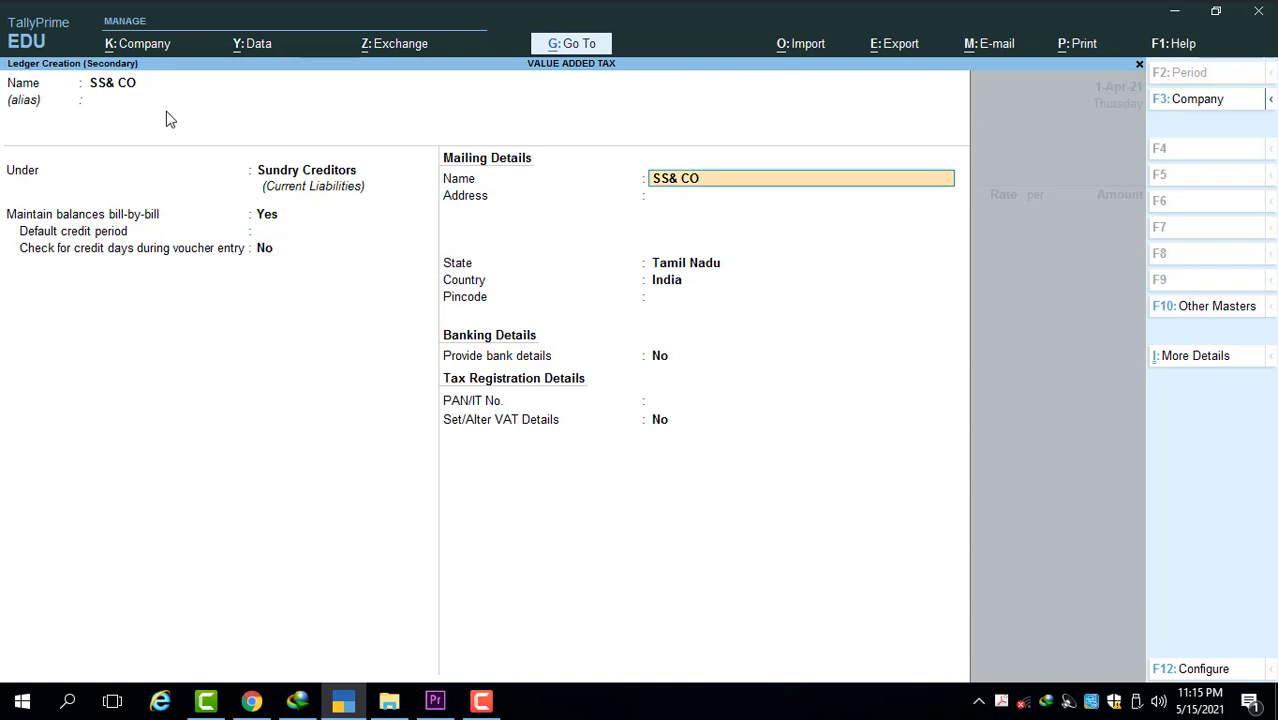
# Accept the supplier's mailing details with Tamil Nadu and India, provide no bank details, and leave PAN/IT No. blank.
pyautogui.press('Return')
pyautogui.press('Return')
pyautogui.press('Return')
pyautogui.press('Return')
pyautogui.press('Return')
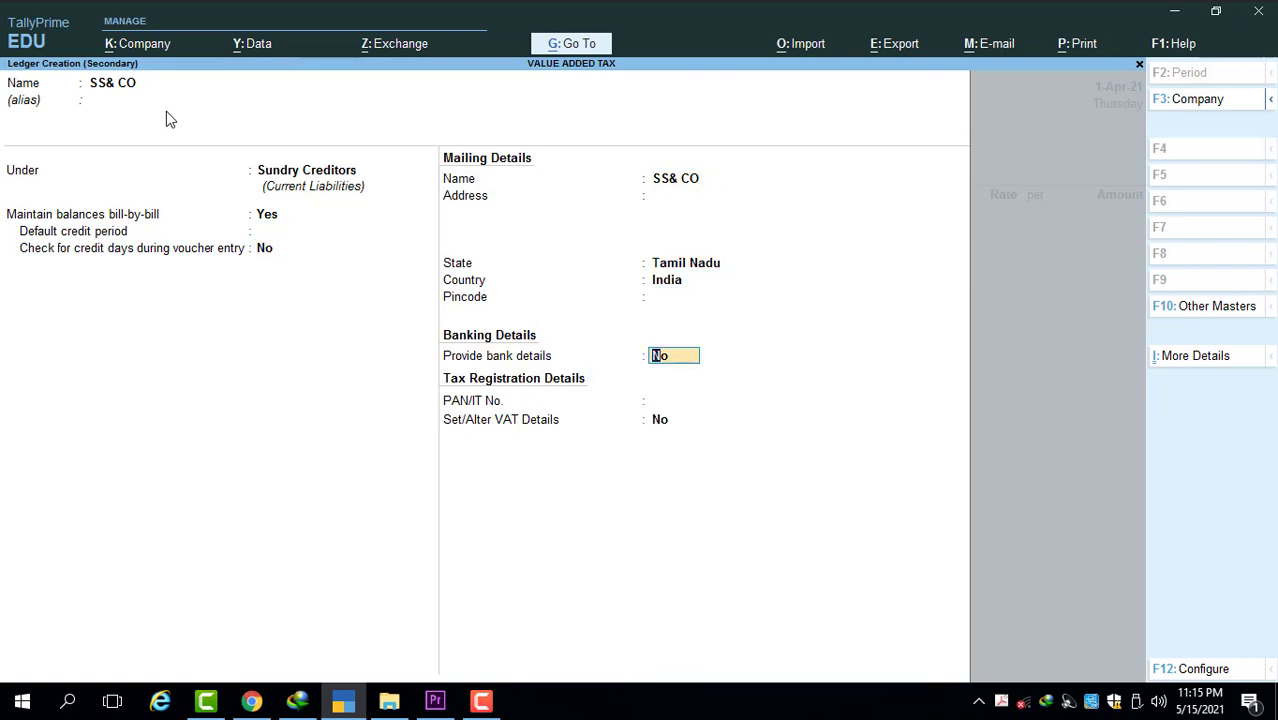
pyautogui.press('Return')
pyautogui.press('Return')
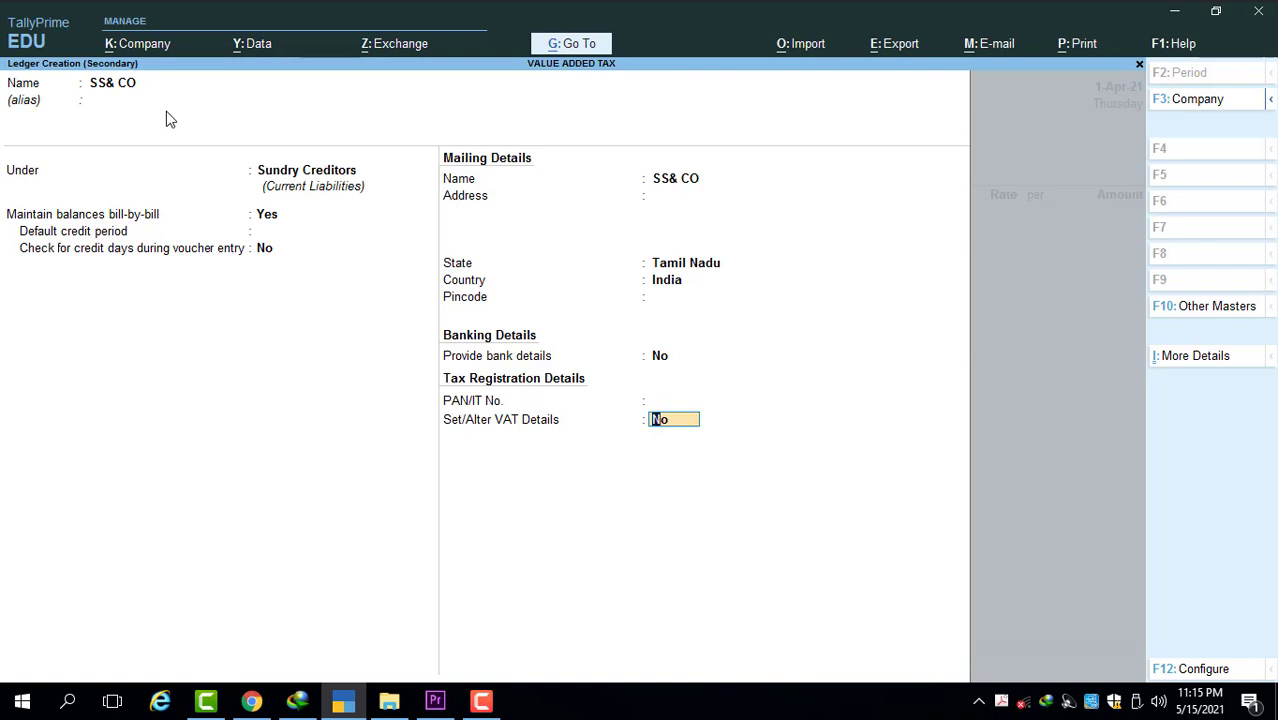
# Enable VAT details for SS& CO as a Regular dealer, enter the VAT TIN number, and save the ledger.
pyautogui.write('YES')
pyautogui.press('Return')
pyautogui.press('Return')
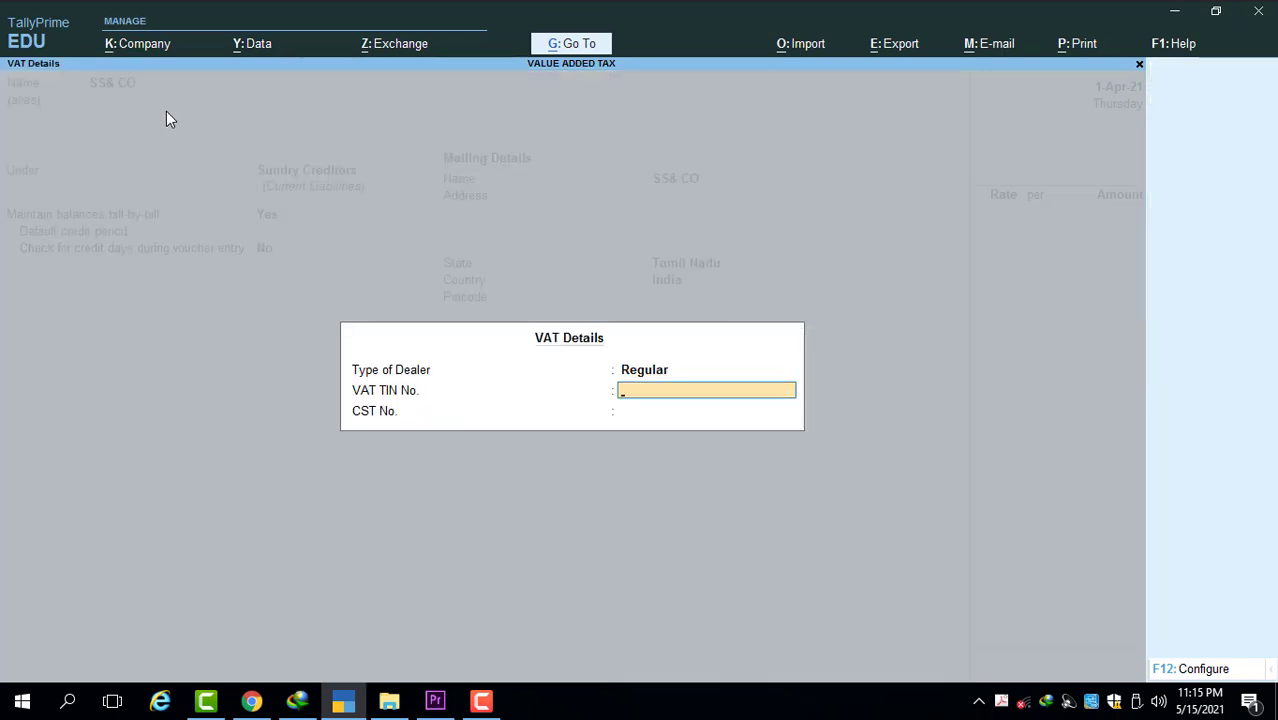
pyautogui.write('342134234')
pyautogui.press('Return')
pyautogui.press('Return')
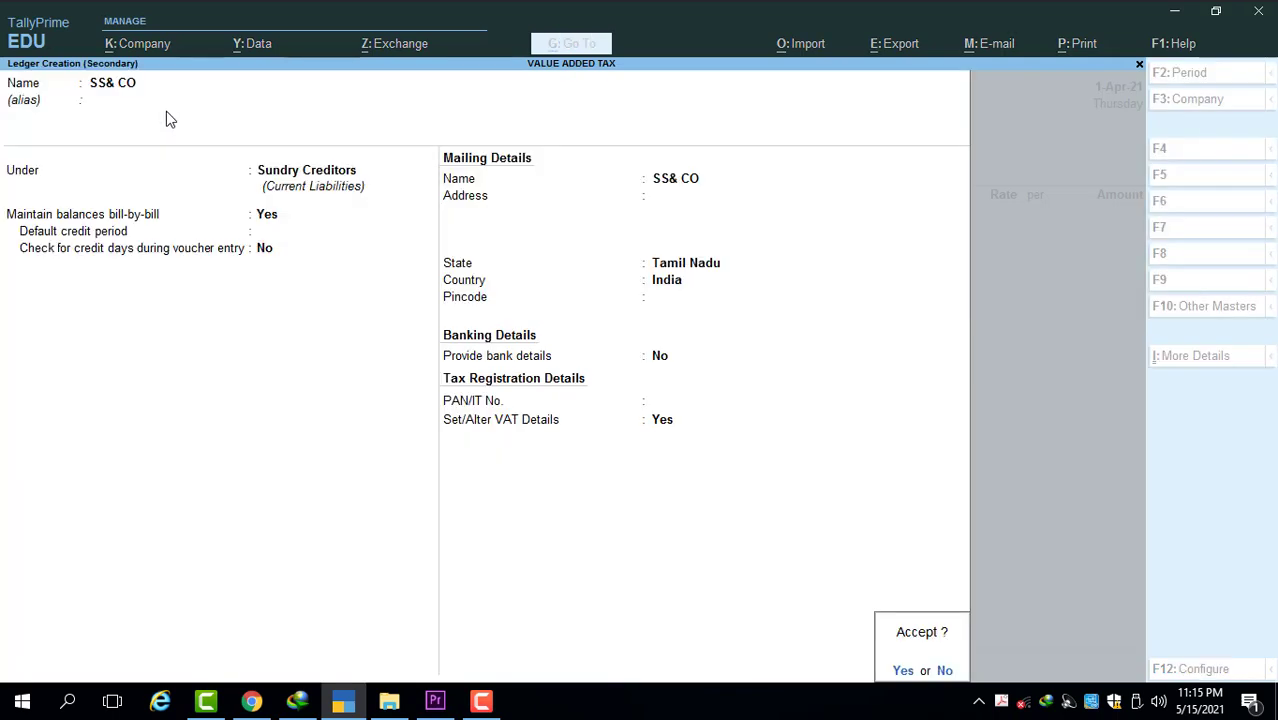
pyautogui.press('Return')
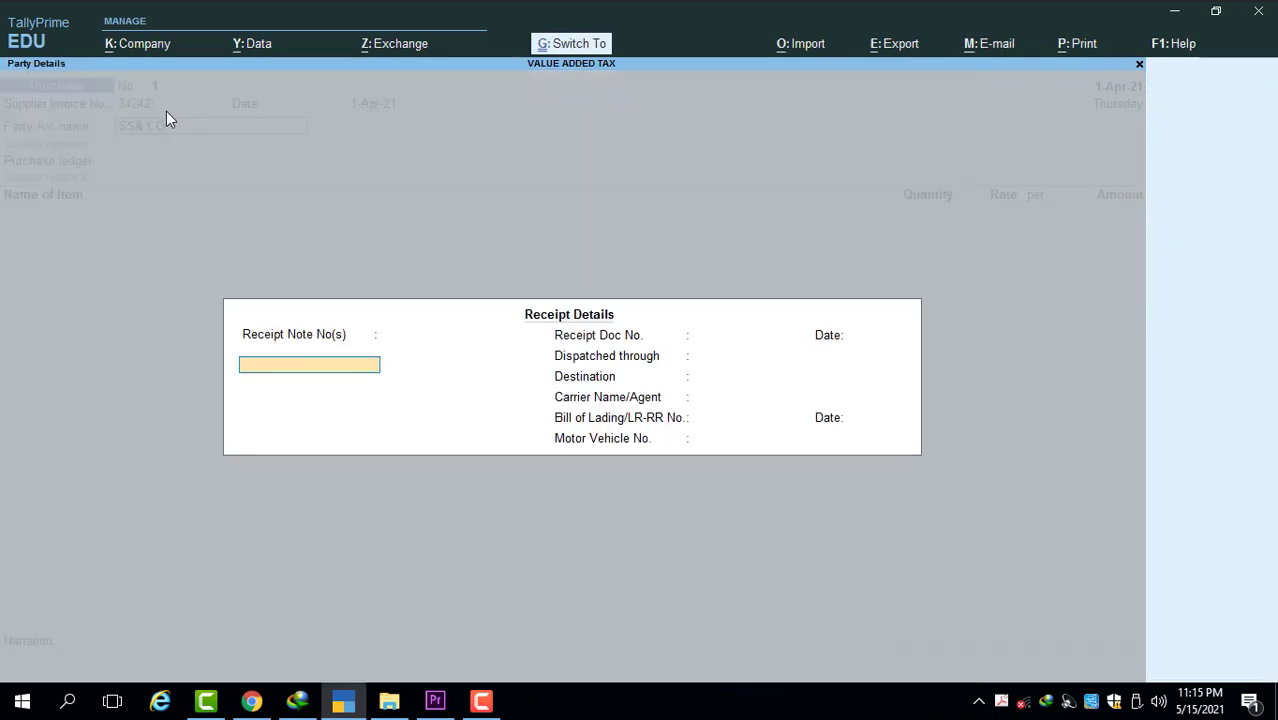
# Accept the receipt and party details for SS& CO, leaving the VAT endorsement date and despatched place blank.
pyautogui.hotkey('ctrl', 'a')
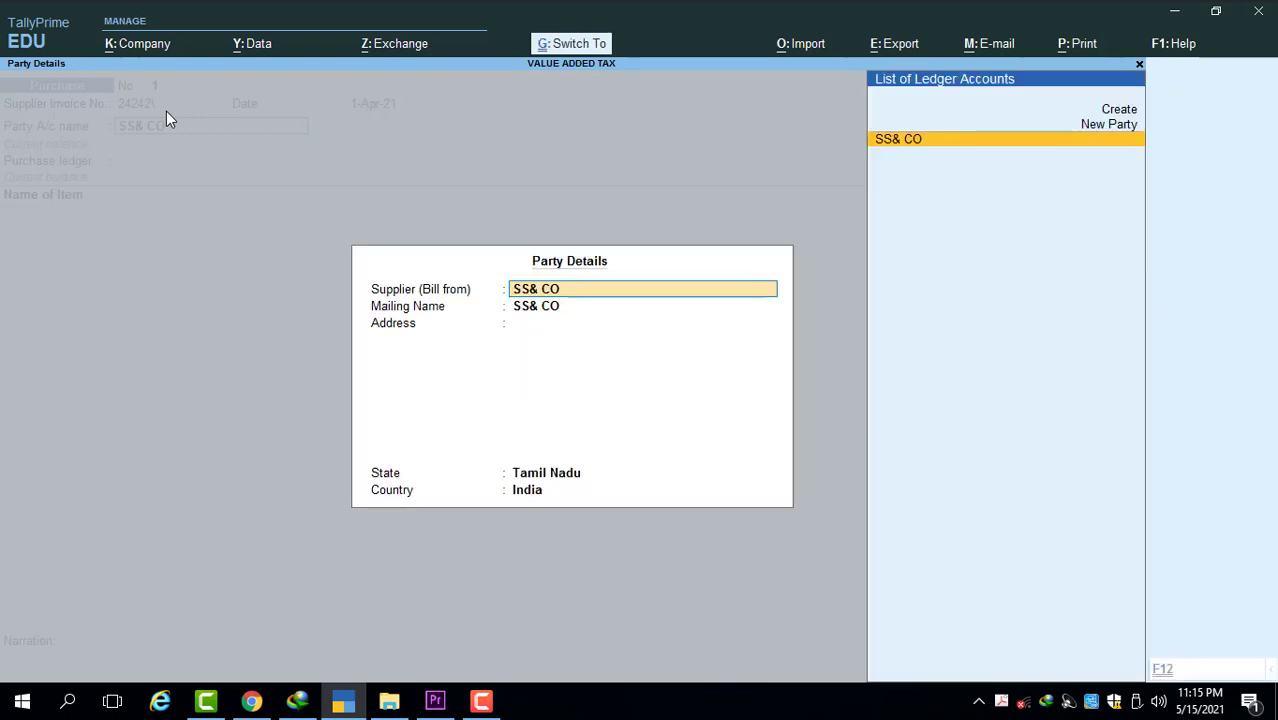
pyautogui.hotkey('ctrl', 'a')
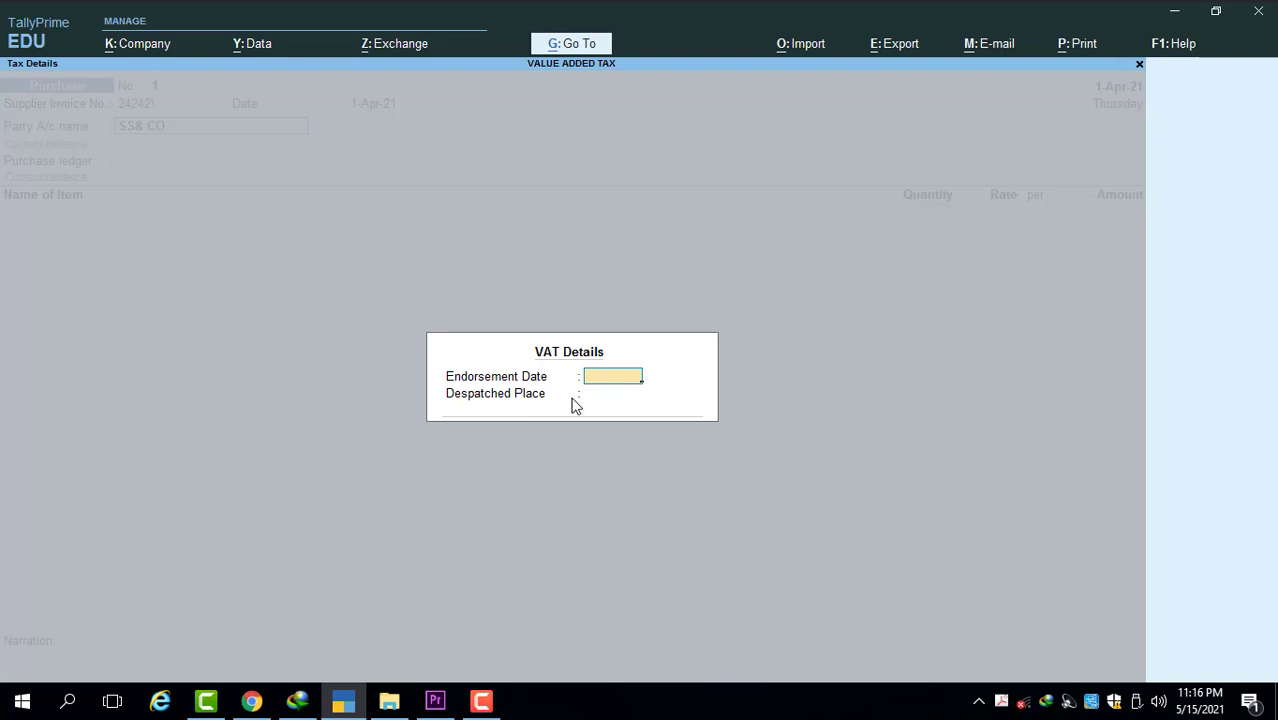
pyautogui.press('Return')
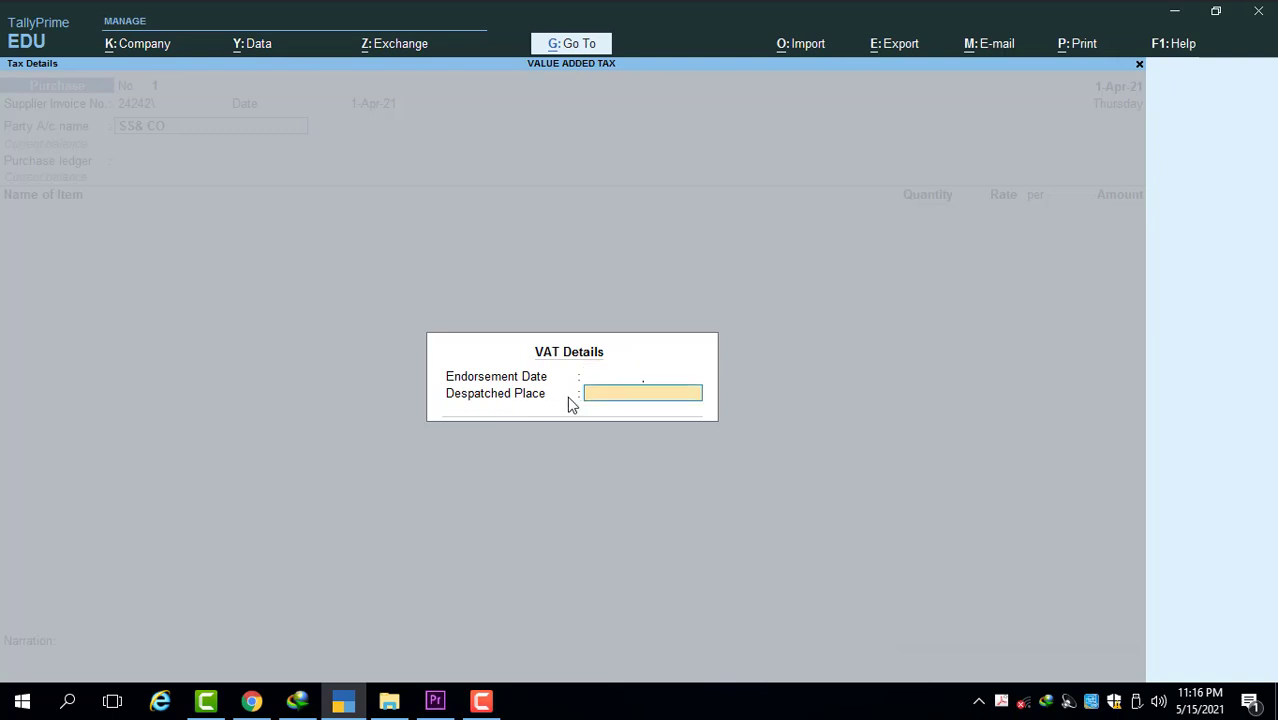
pyautogui.press('Return')
# Start a new purchase ledger named PURCHASE from the voucher and place it under Purchase Accounts.
pyautogui.hotkey('alt', 'c')
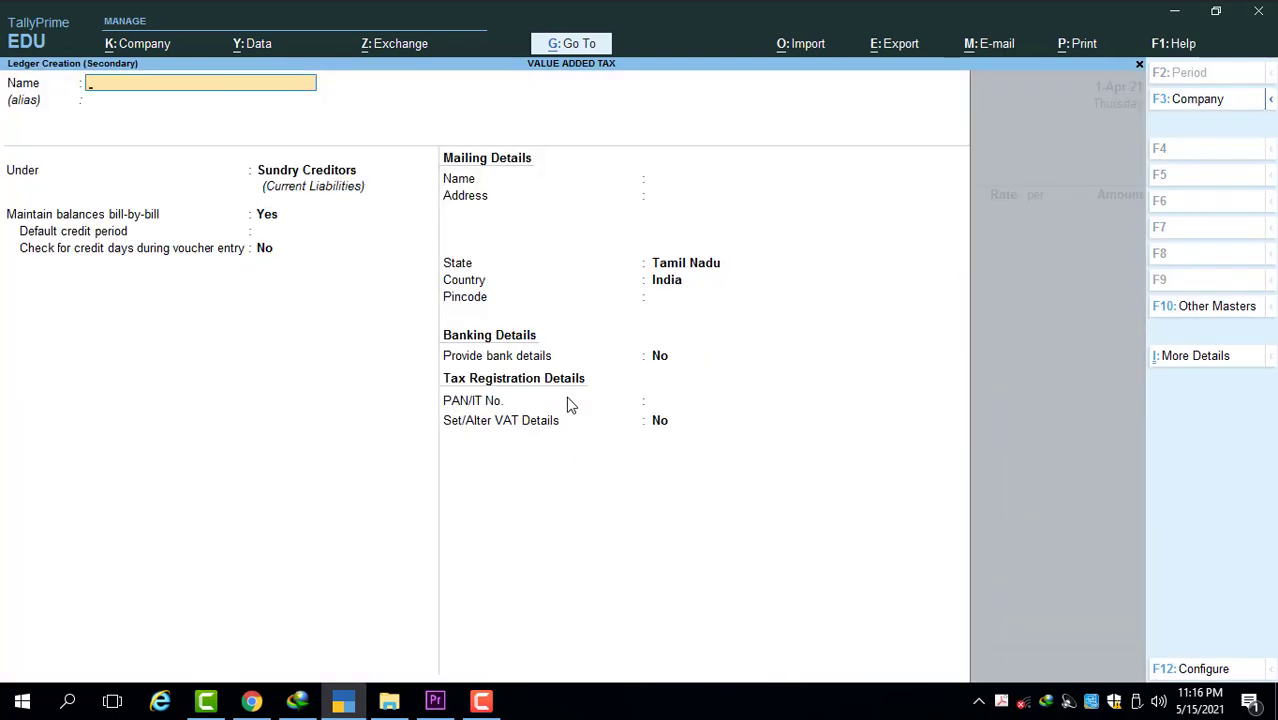
pyautogui.write('PURCASE')
pyautogui.press('BackSpace')
pyautogui.press('BackSpace')
pyautogui.write('HASE')
pyautogui.press('Return')
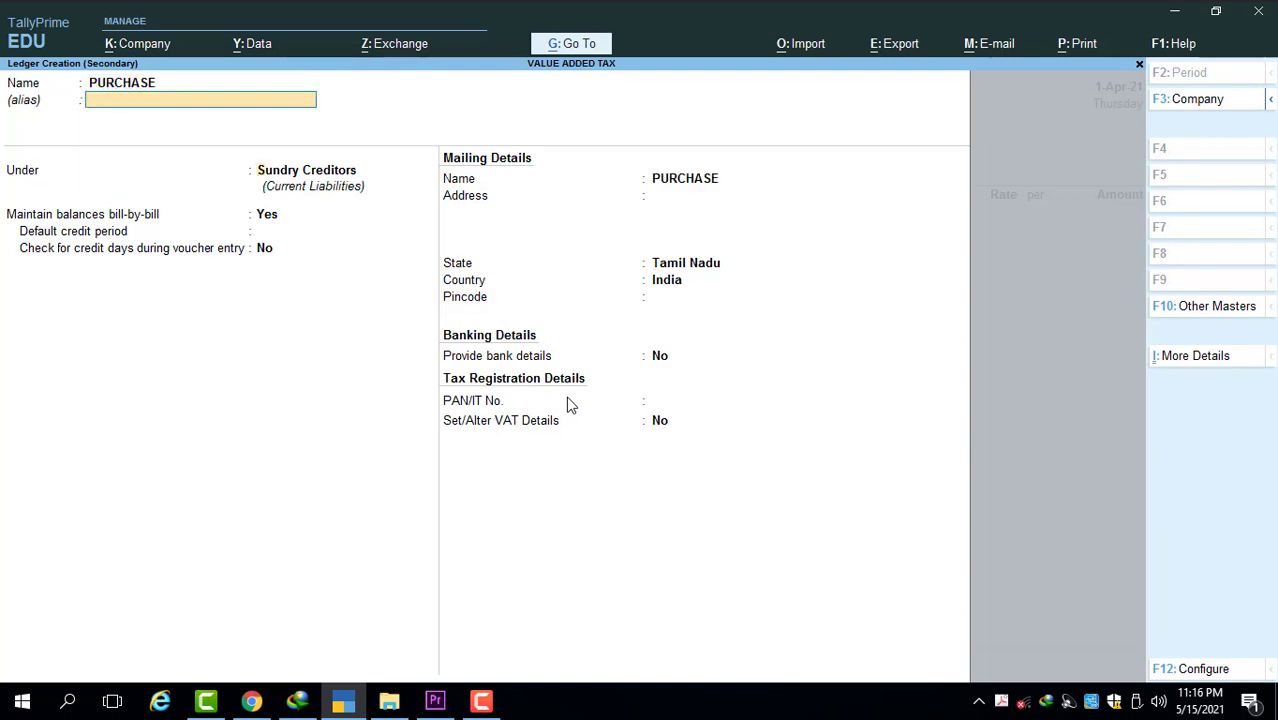
pyautogui.press('Return')
pyautogui.write('PURCHASE')
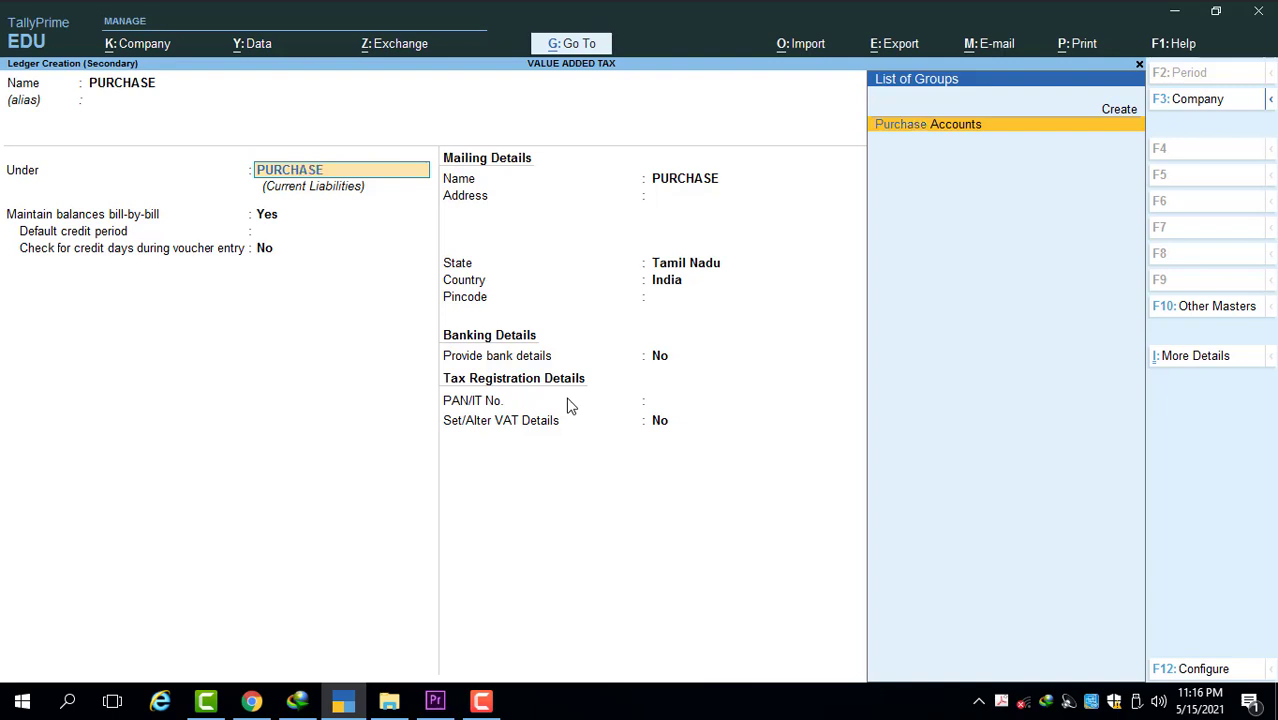
pyautogui.press('Return')
# Confirm Purchase Accounts as the PURCHASE ledger's group, keep VAT/CST applicable, and choose to set its VAT details.
pyautogui.press('Return')
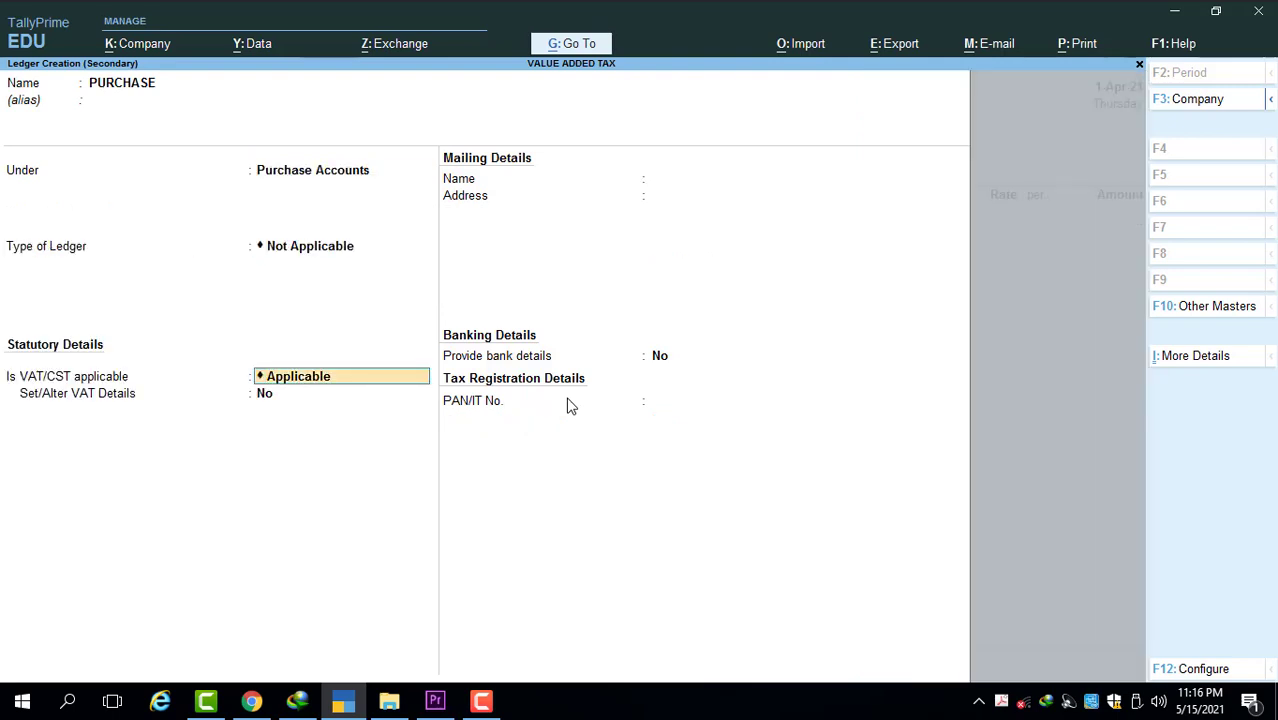
pyautogui.press('Return')
pyautogui.write('YES')
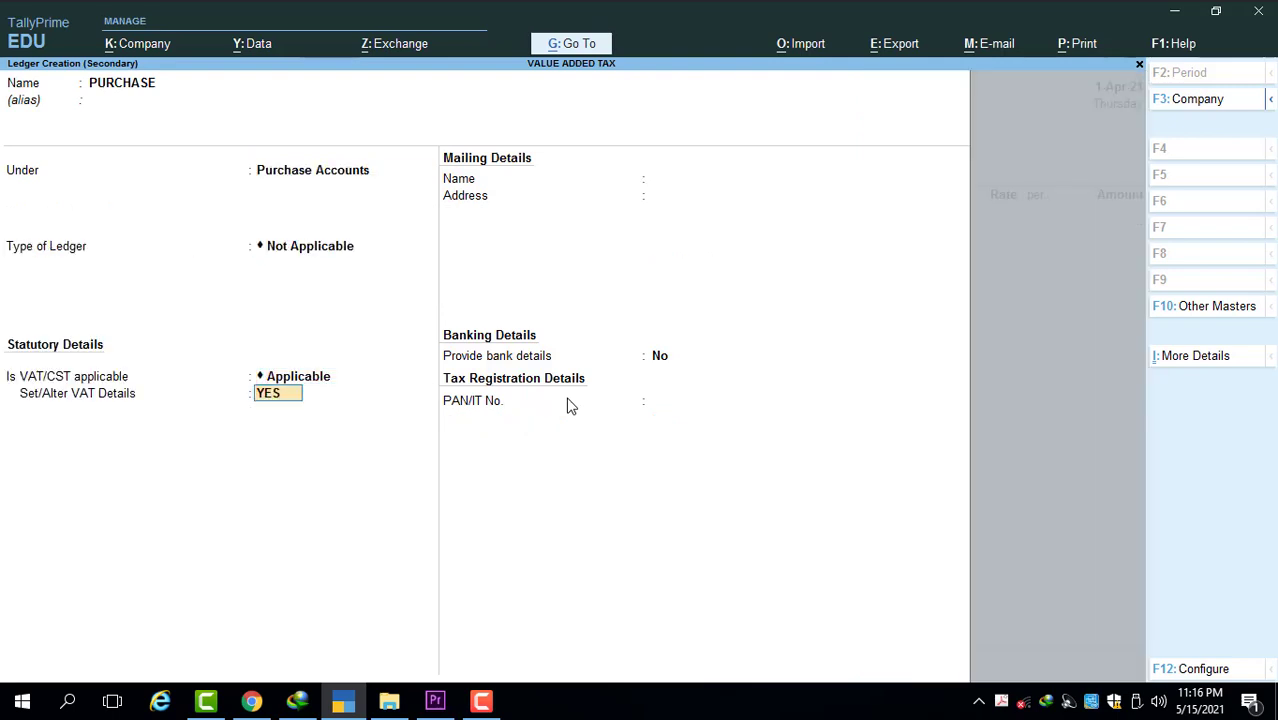
pyautogui.press('Return')
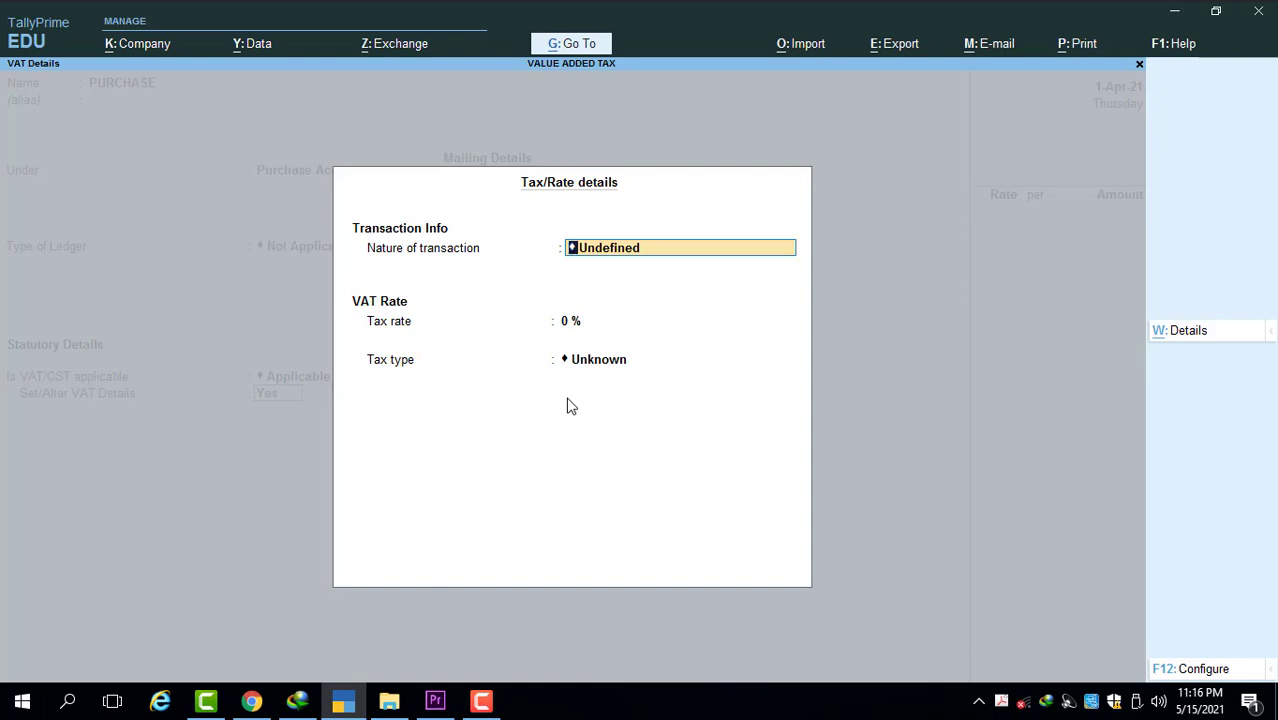
# Set the nature of transaction to Purchase Taxable from 1-Apr-21 with a 5% tax rate, and save the PURCHASE ledger.
pyautogui.write('PURCHASE TA')
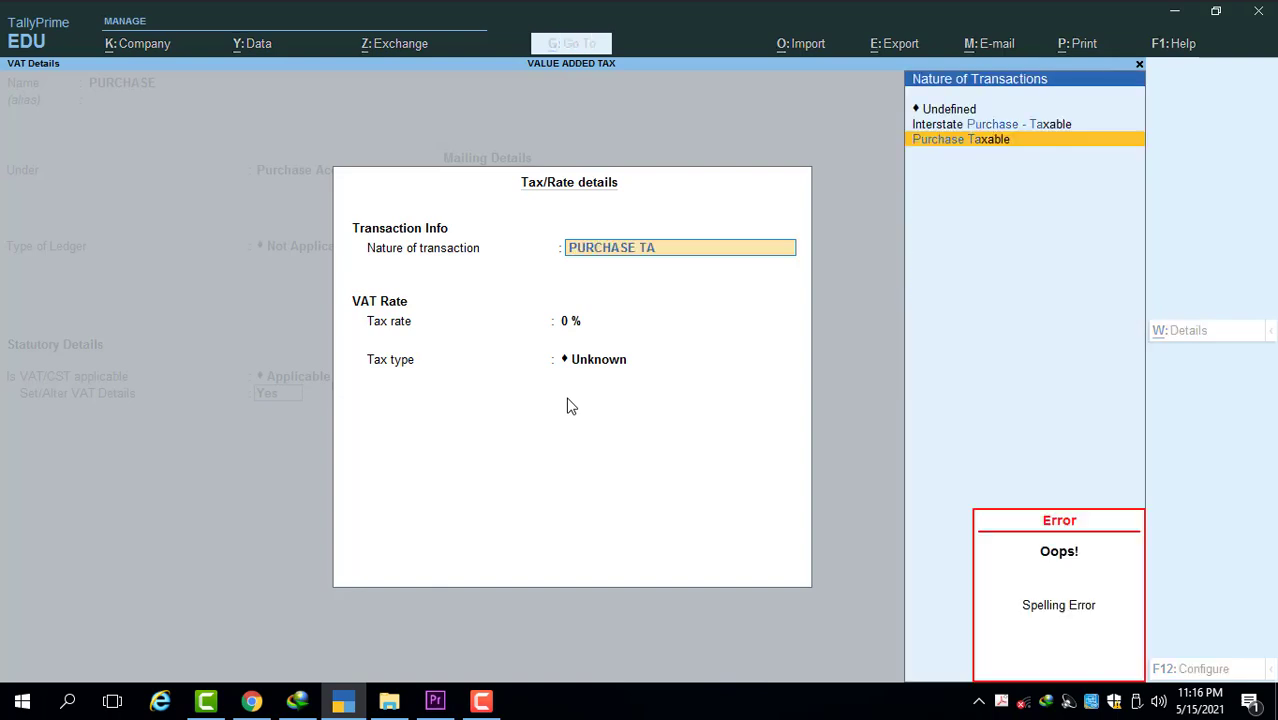
pyautogui.press('Return')
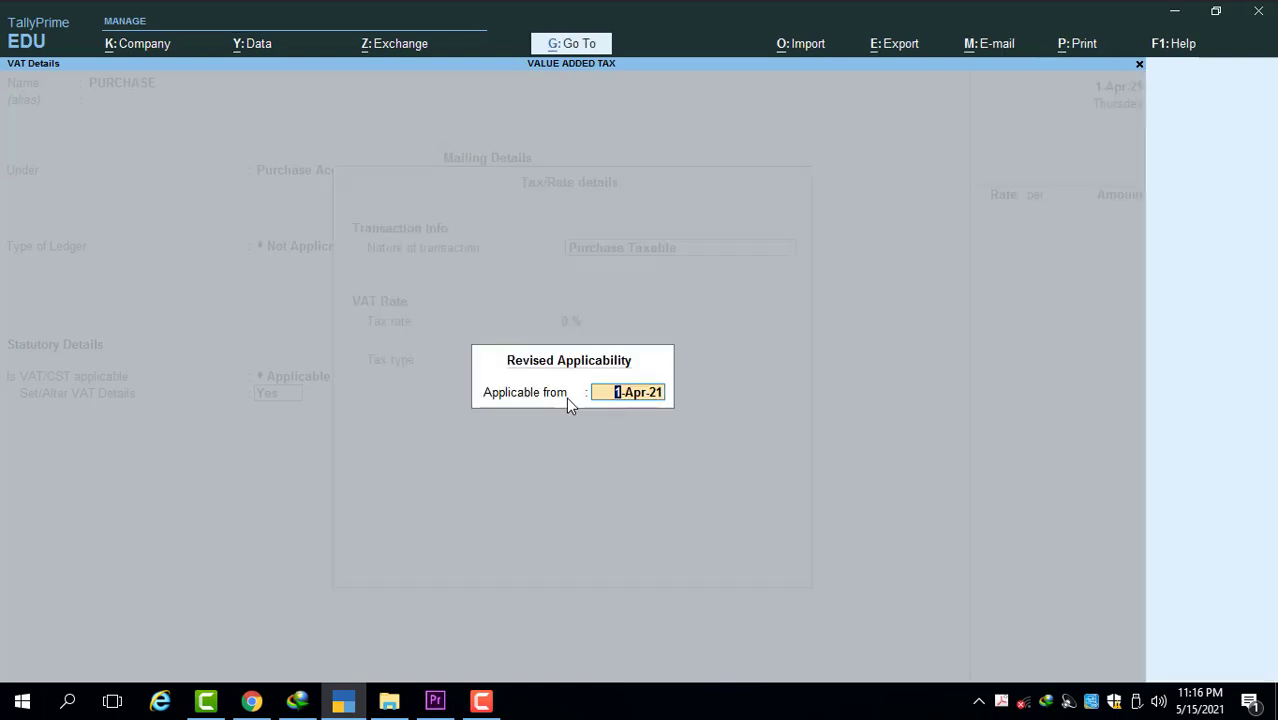
pyautogui.press('Return')
pyautogui.write('5')
pyautogui.press('Return')
pyautogui.press('Return')
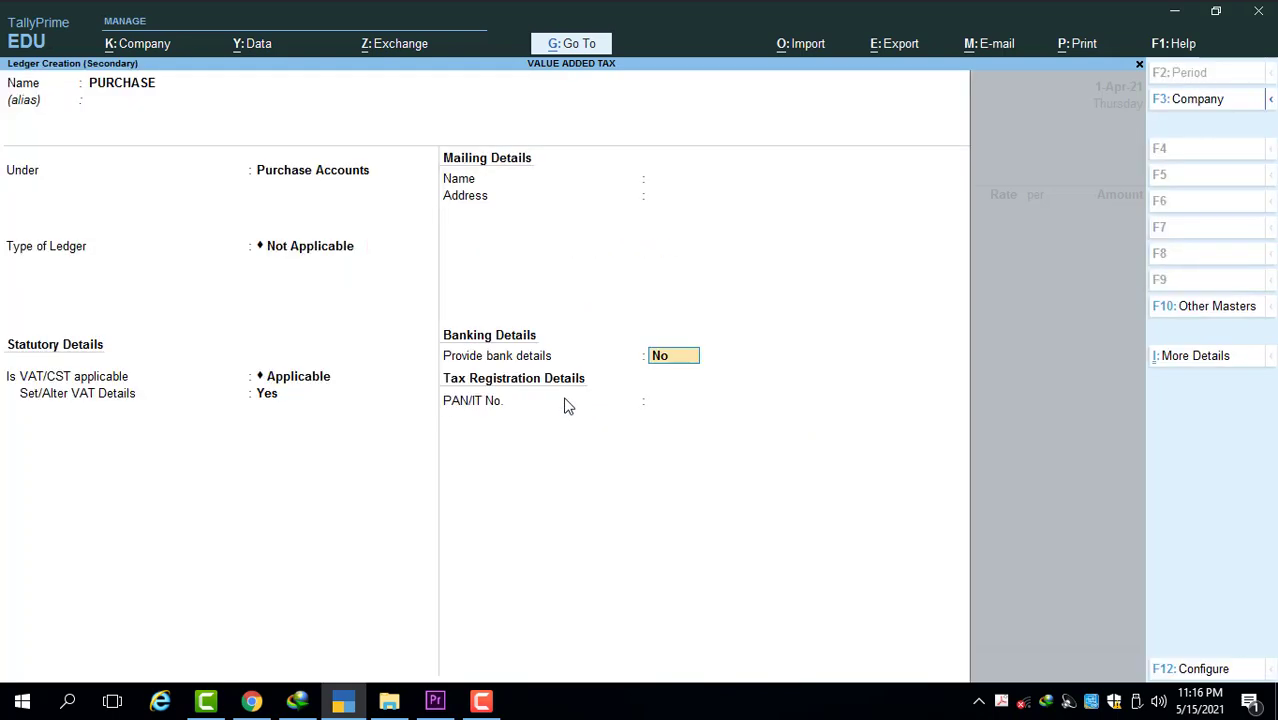
pyautogui.hotkey('ctrl', 'a')
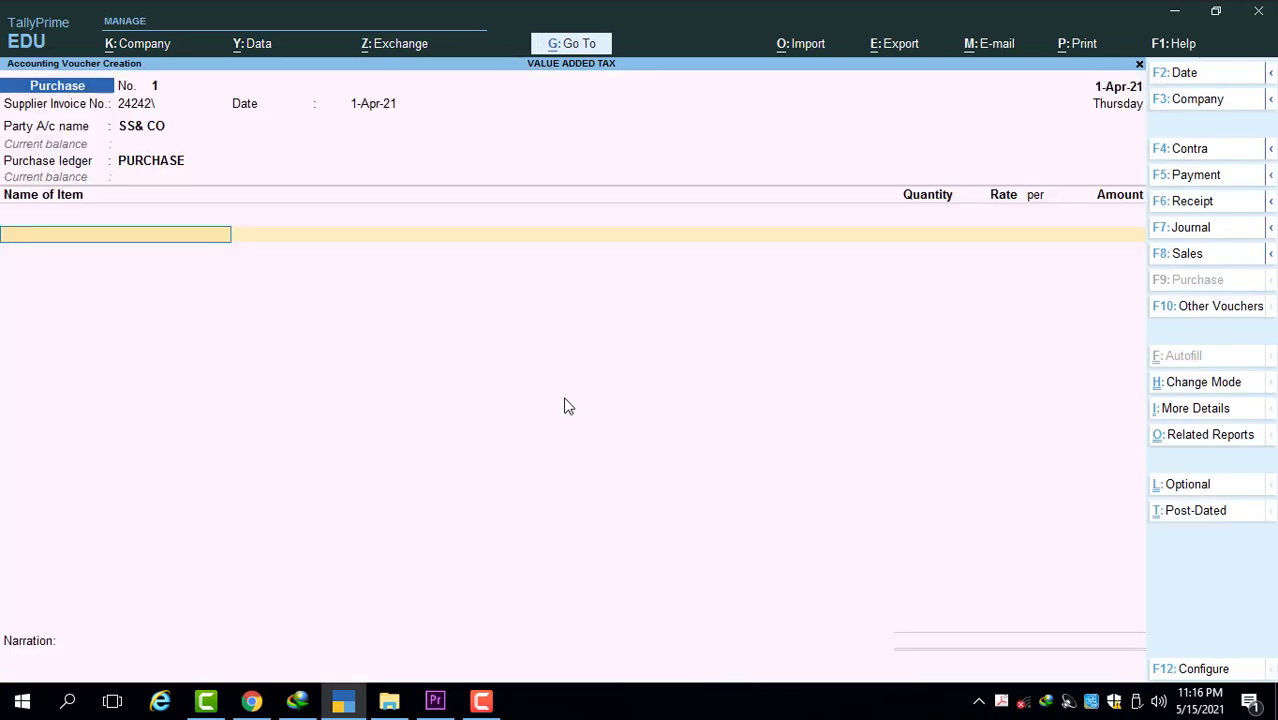
# Start a new stock item named KEYBOARD from the voucher and keep it under Primary.
pyautogui.press('alt')
pyautogui.hotkey('alt', 'c')
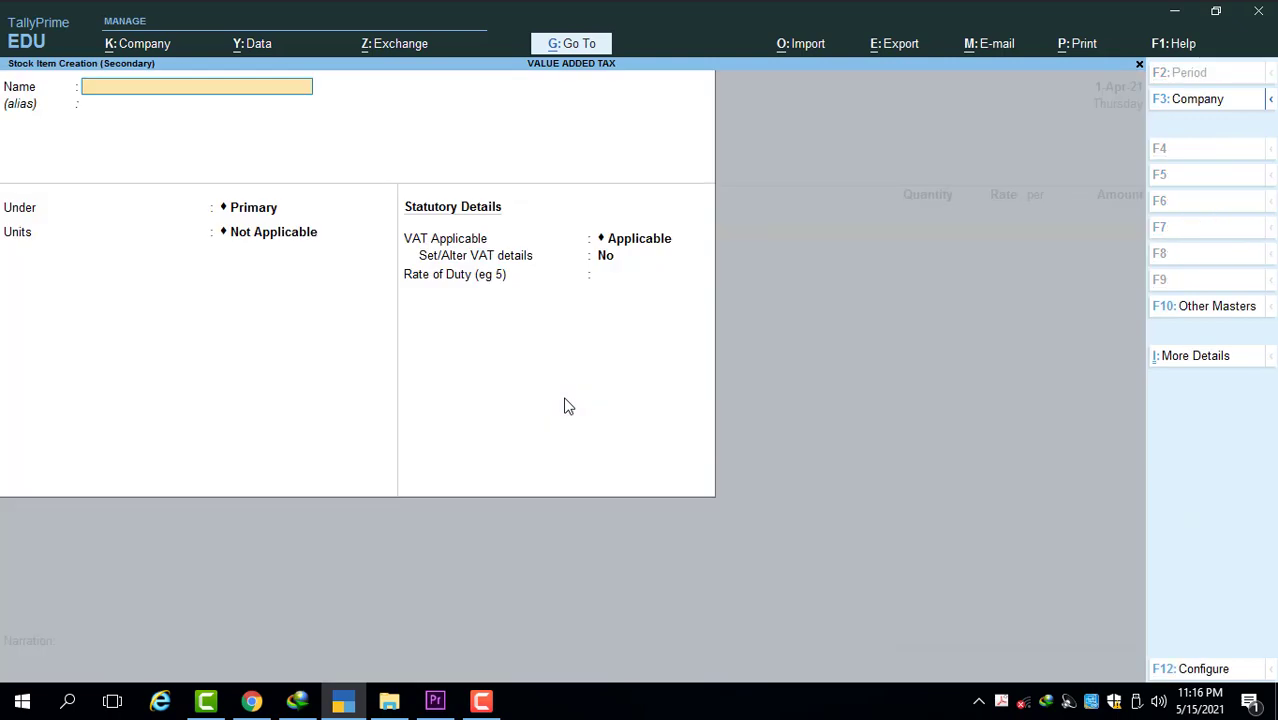
pyautogui.write('KEYBOARD')
pyautogui.press('Return')
pyautogui.press('Return')
pyautogui.press('Return')
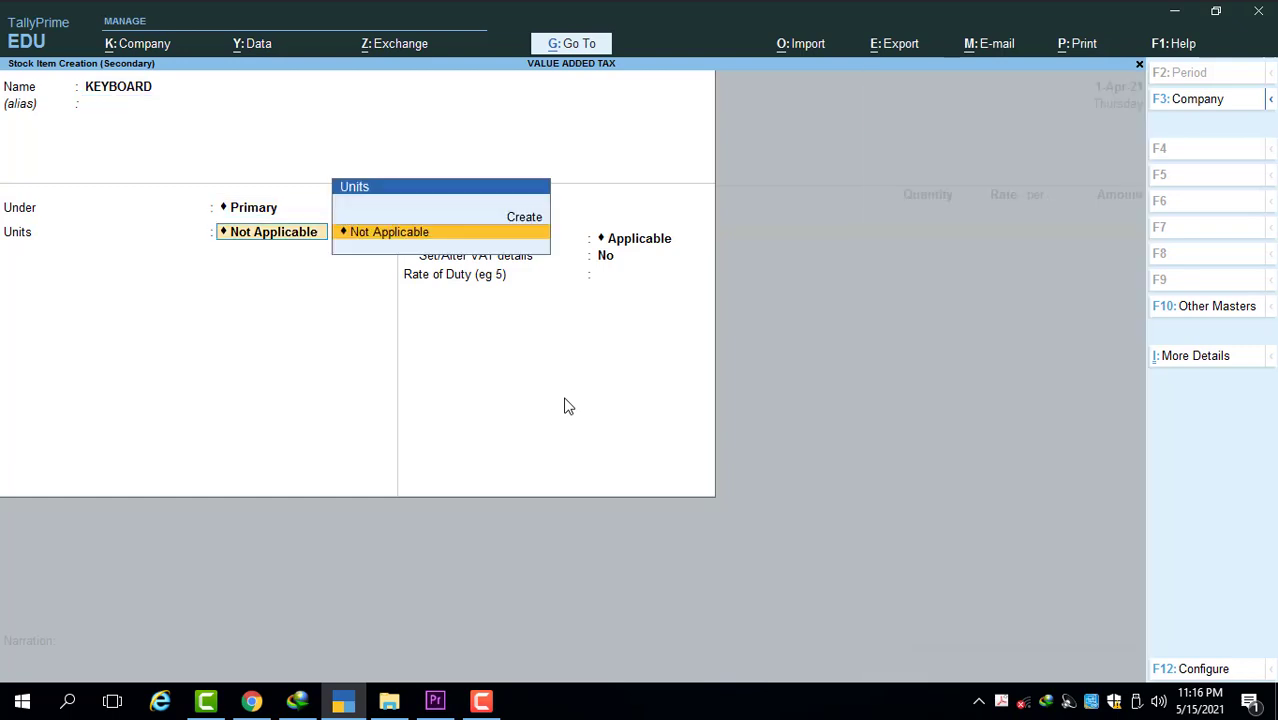
# Create a simple unit with symbol NOS, formal name NUMBER and 0 decimal places for the KEYBOARD item.
pyautogui.press('Up')
pyautogui.press('Return')
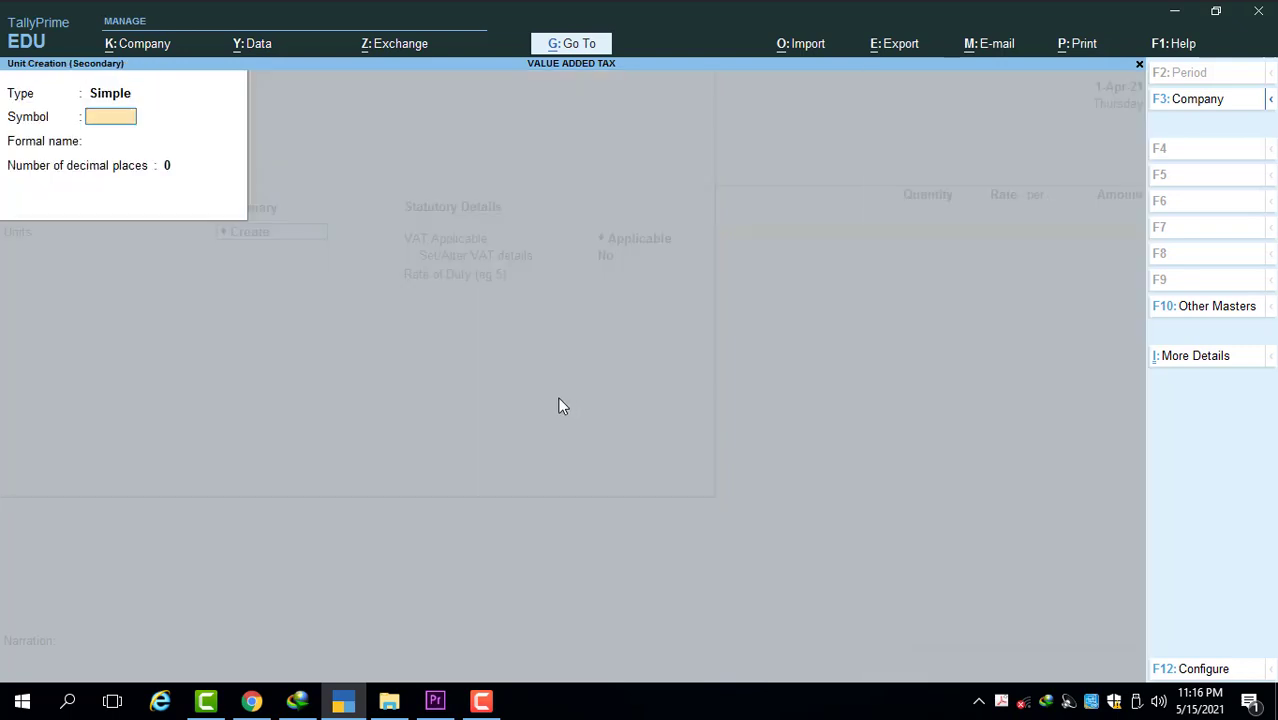
pyautogui.write('NOS')
pyautogui.press('Return')
pyautogui.write('NU')
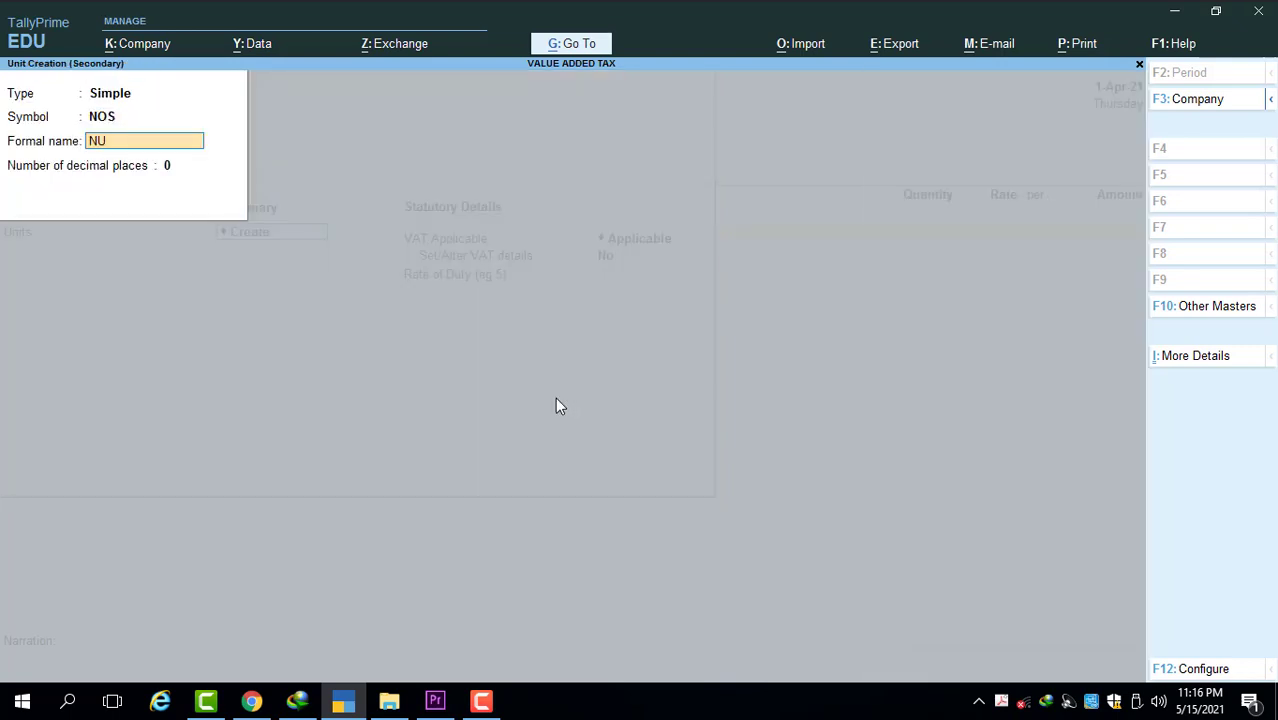
pyautogui.write('MBER')
pyautogui.press('Return')
pyautogui.press('Return')
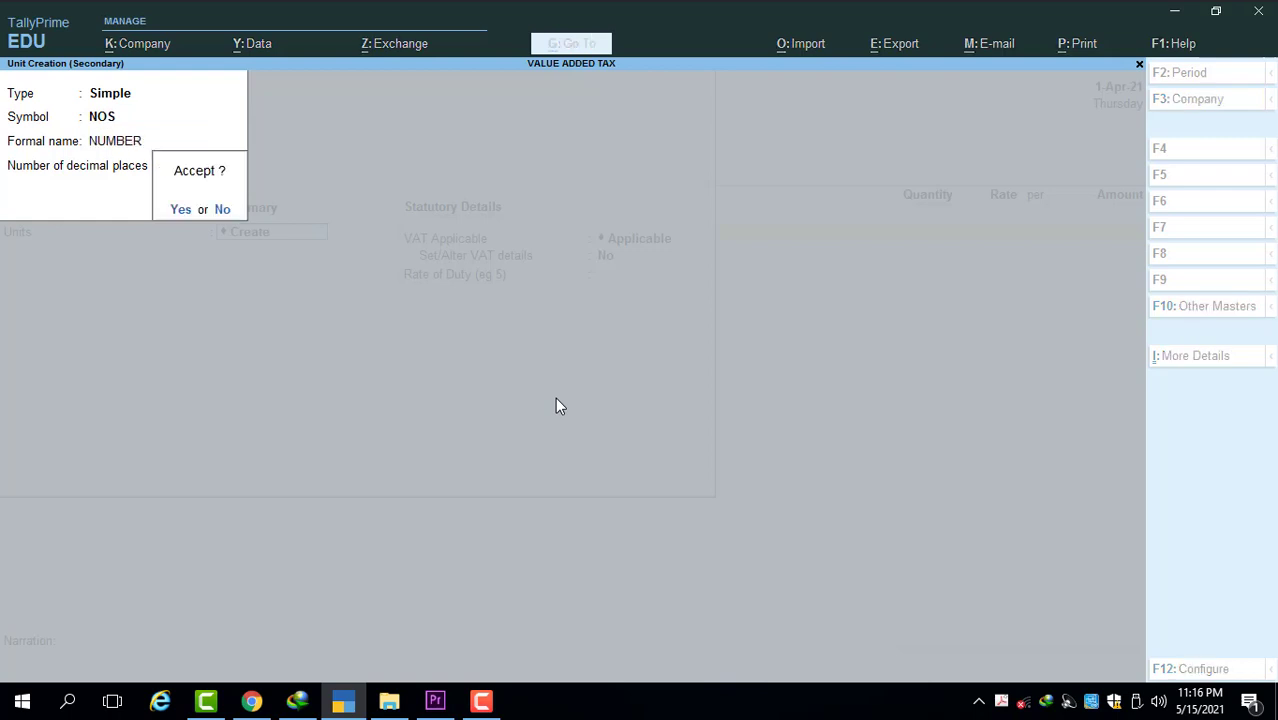
pyautogui.press('Return')
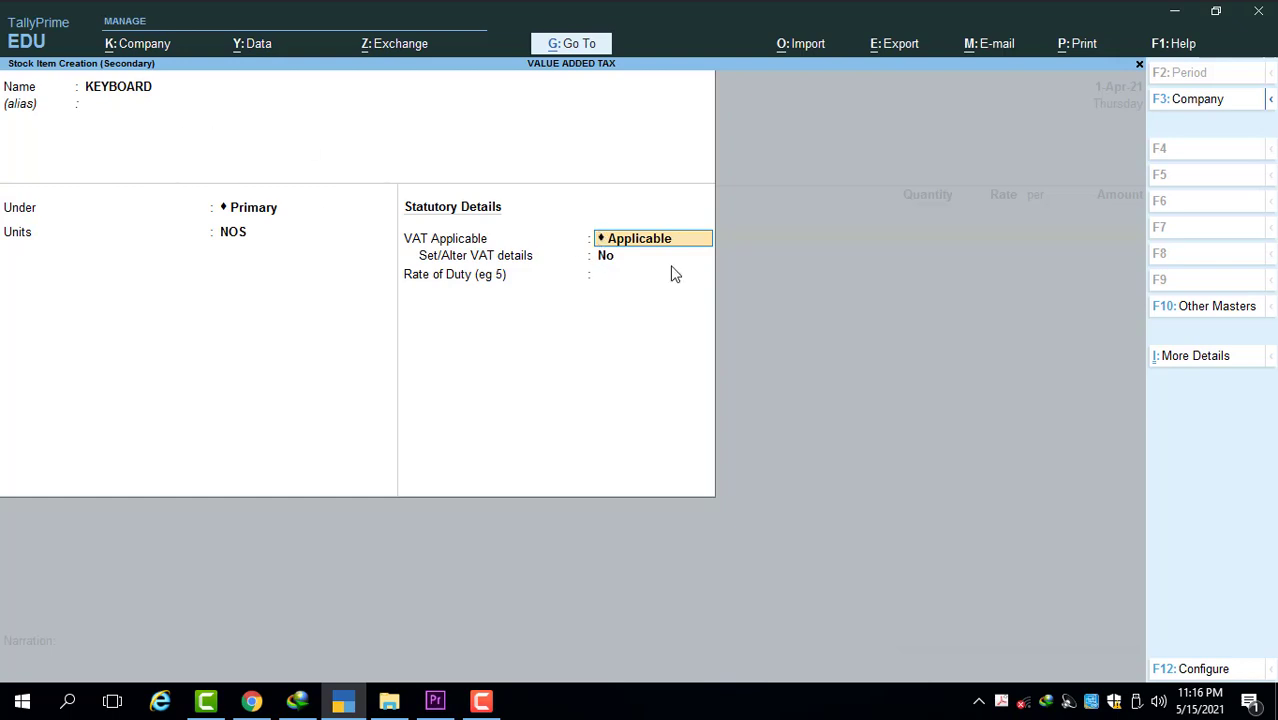
# Keep VAT applicable for KEYBOARD, accept the default tax/rate details, leave the rate of duty blank, and save the item.
pyautogui.press('Return')
pyautogui.press('y')
pyautogui.press('Return')
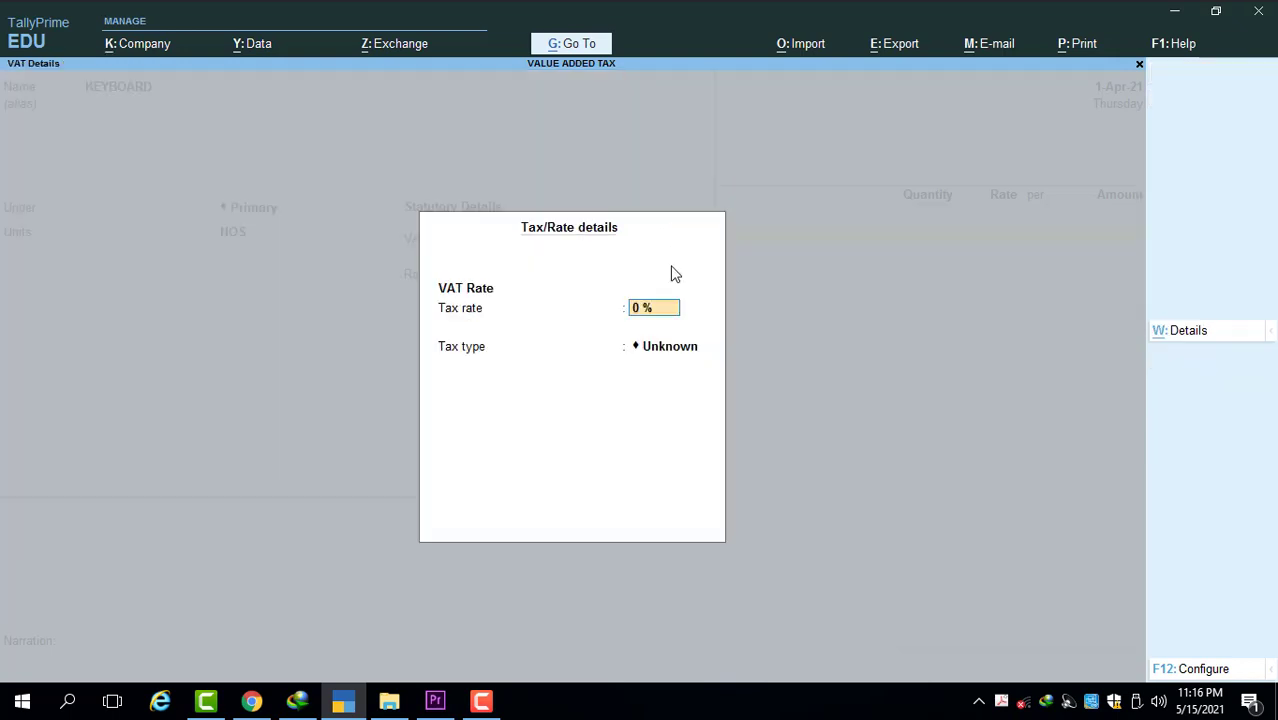
pyautogui.press('Return')
pyautogui.press('Return')
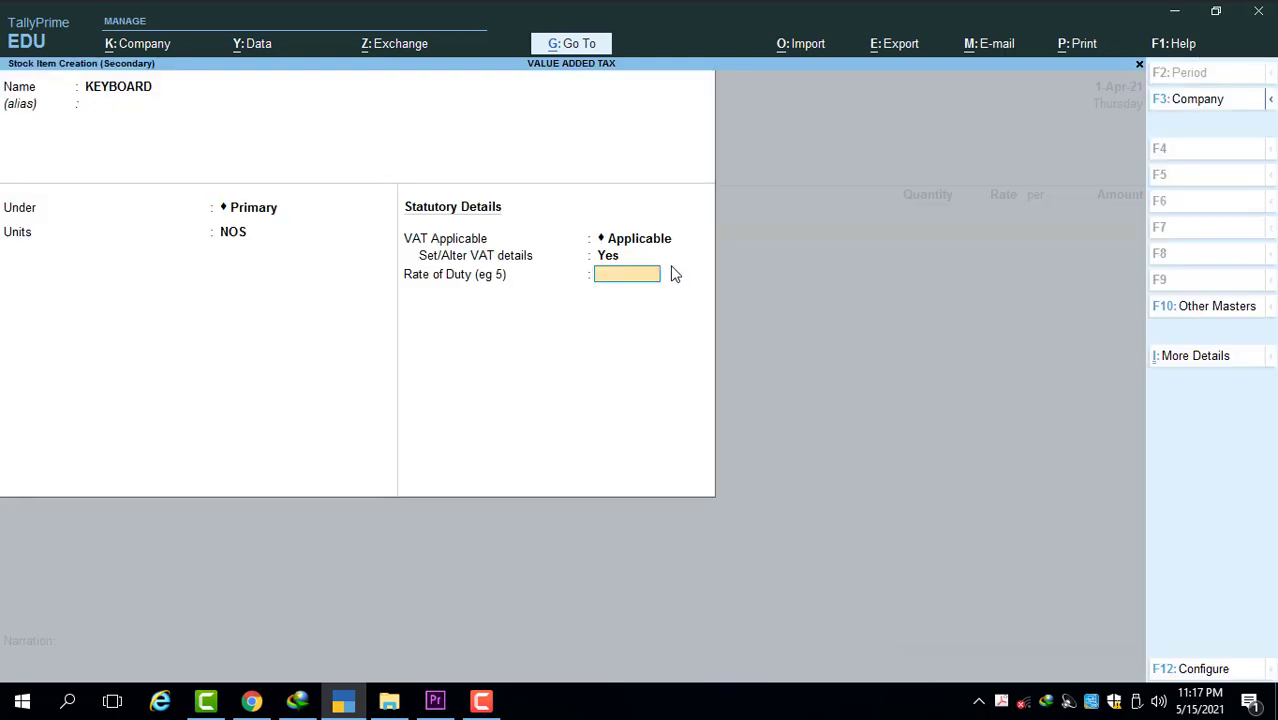
pyautogui.press('Return')
pyautogui.press('Return')
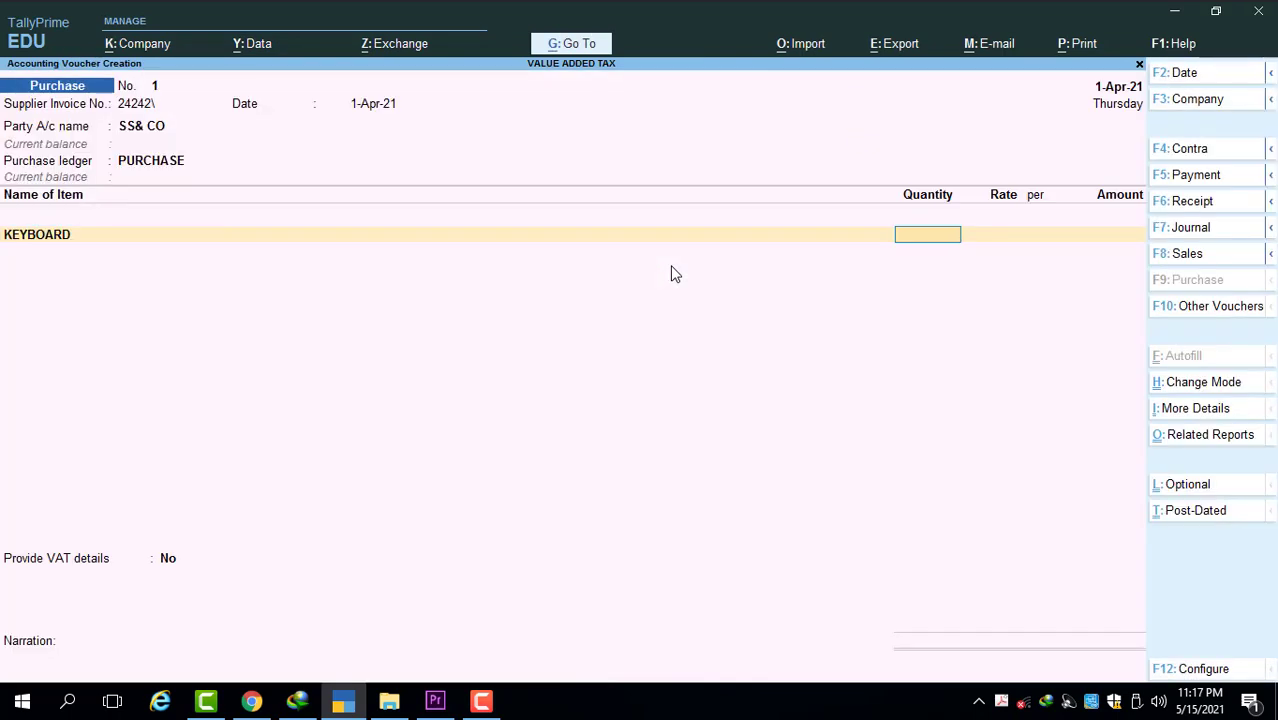
# Enter a quantity of 100 NOS at a rate of 250 per NOS for KEYBOARD in the purchase voucher.
pyautogui.write('100')
pyautogui.press('Return')
pyautogui.write('250')
pyautogui.press('Return')
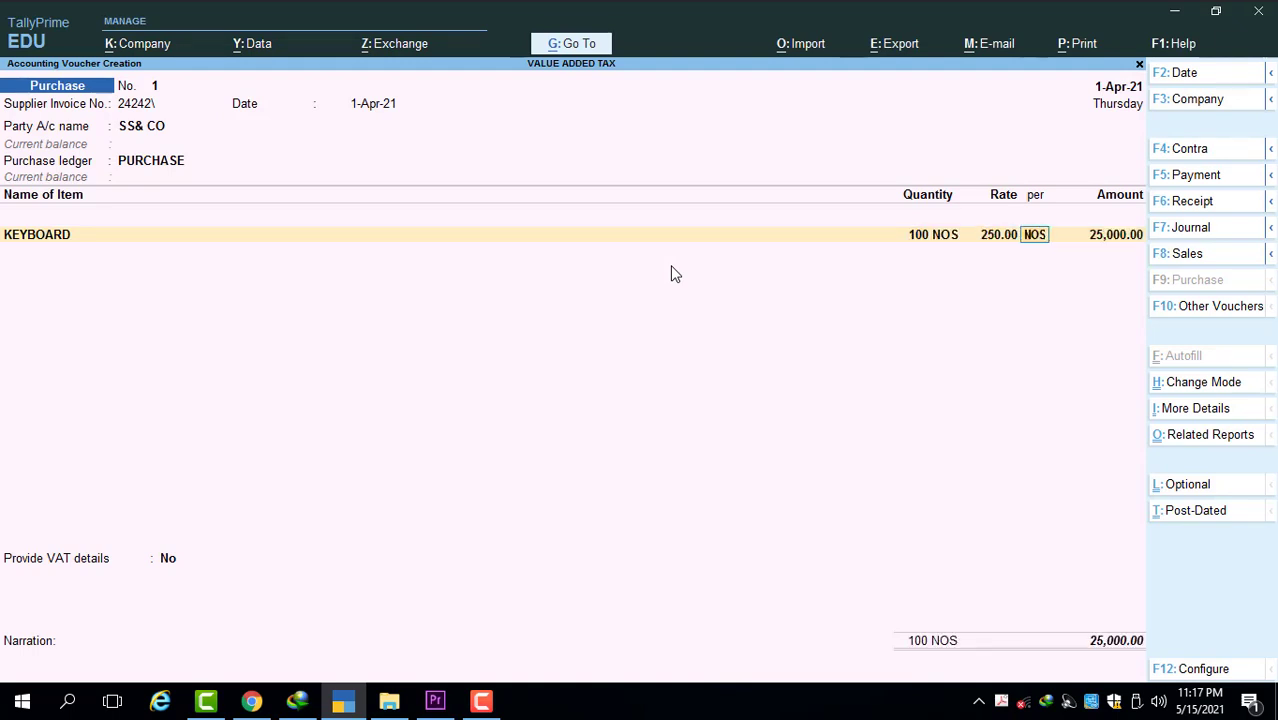
pyautogui.press('Return')
pyautogui.press('Return')
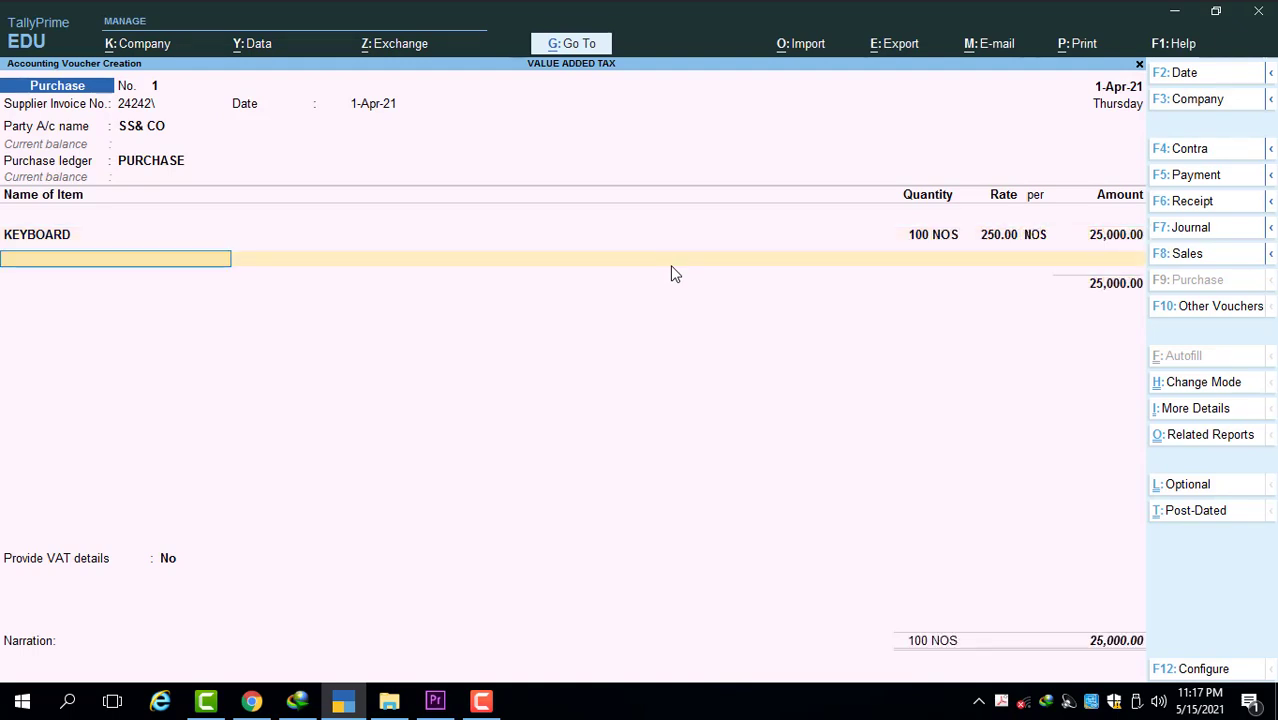
# Start a new ledger named VAT from the voucher and place it under Duties & Taxes.
pyautogui.hotkey('alt', 'c')
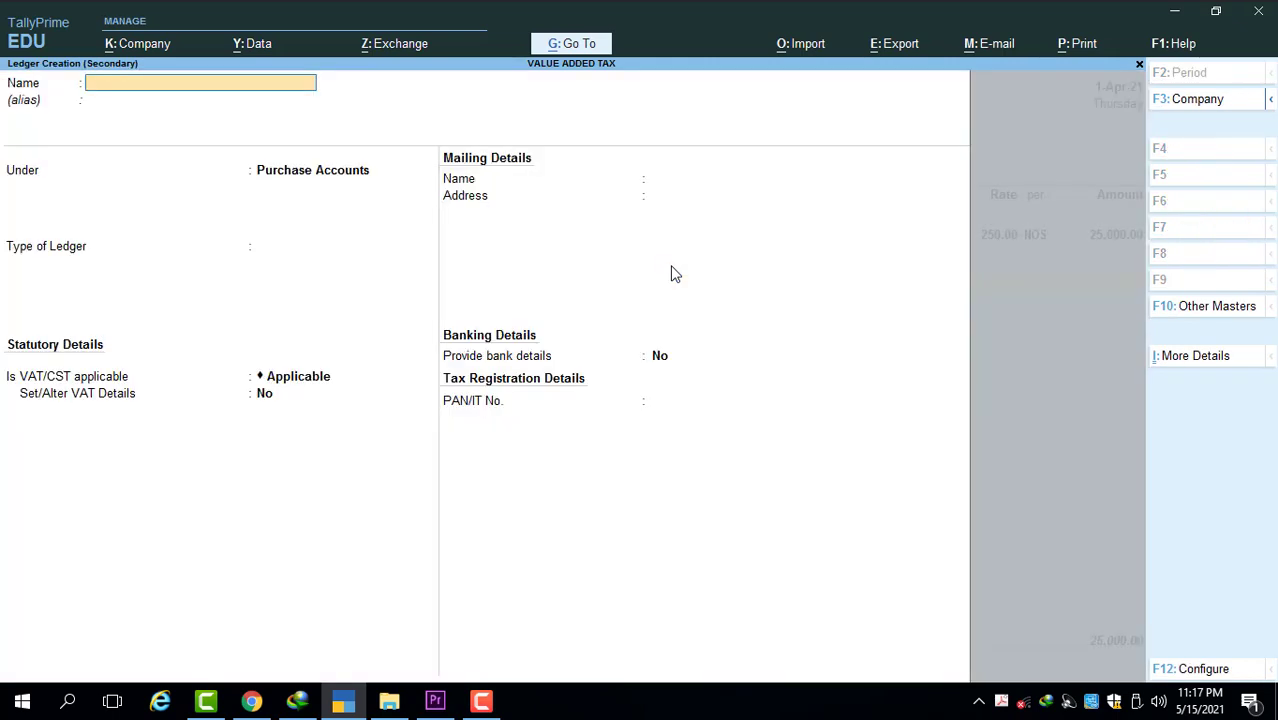
pyautogui.write('VAT')
pyautogui.press('Return')
pyautogui.press('Return')
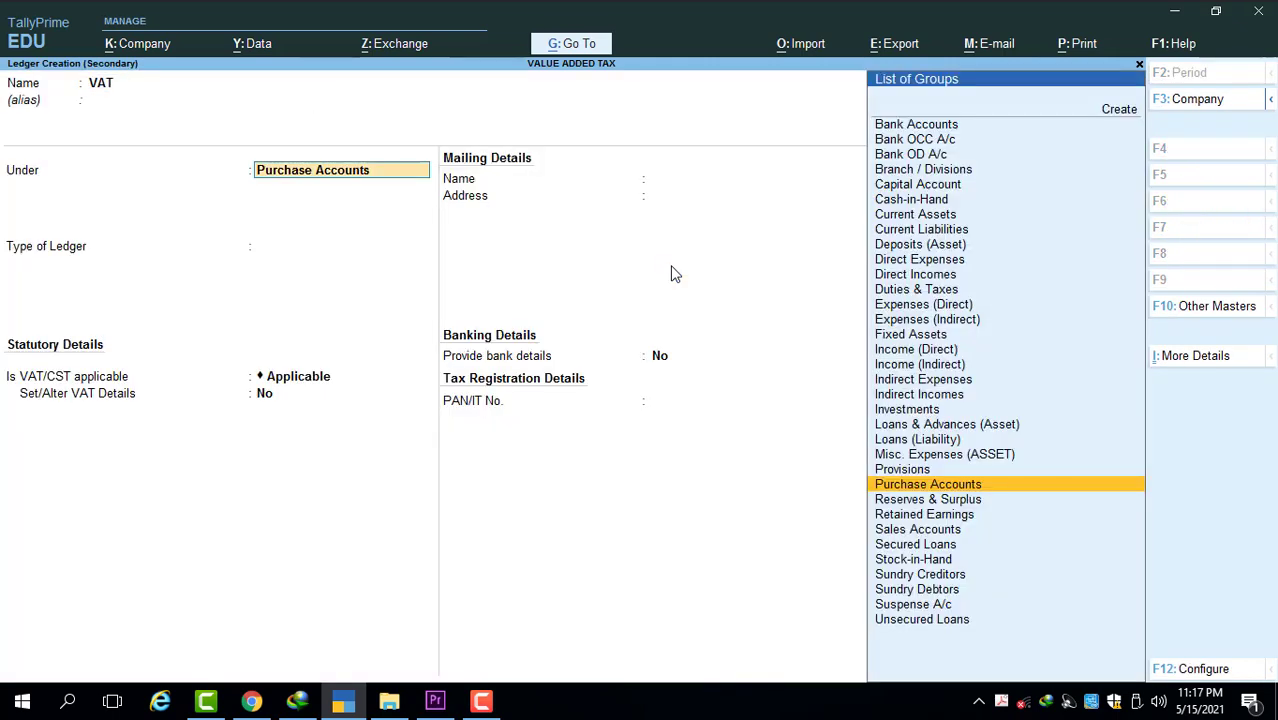
pyautogui.write('DUTIES')
pyautogui.press('Return')
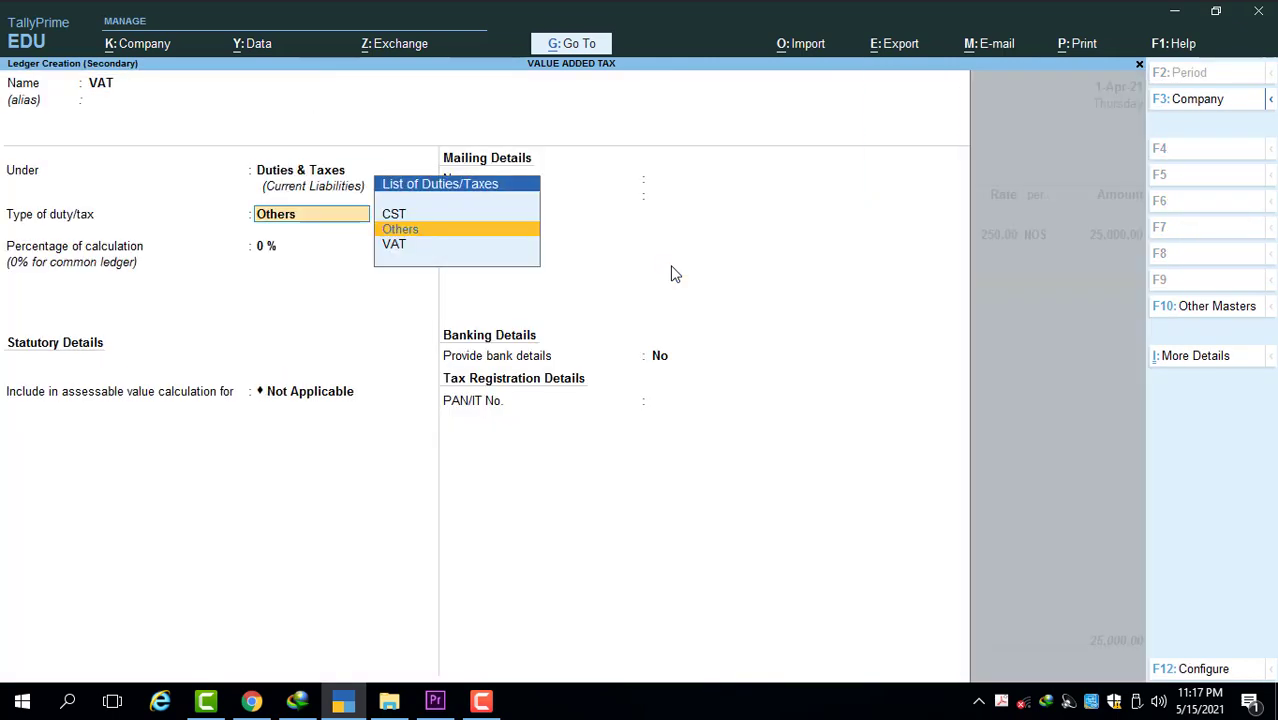
# Set the duty/tax type to VAT, keep 0% calculation, no rounding and no bank details, and save the VAT ledger.
pyautogui.press('Down')
pyautogui.press('Return')
pyautogui.press('Return')
pyautogui.press('Return')
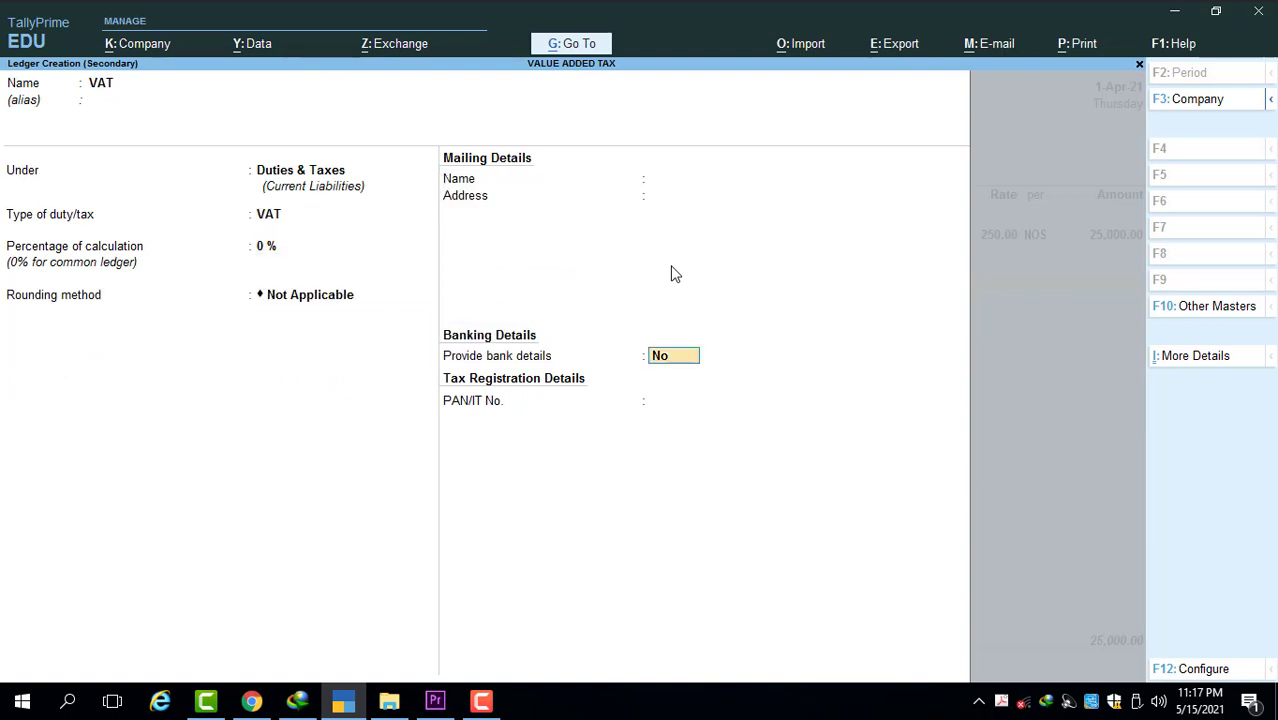
pyautogui.press('Return')
pyautogui.press('Return')
pyautogui.press('Return')
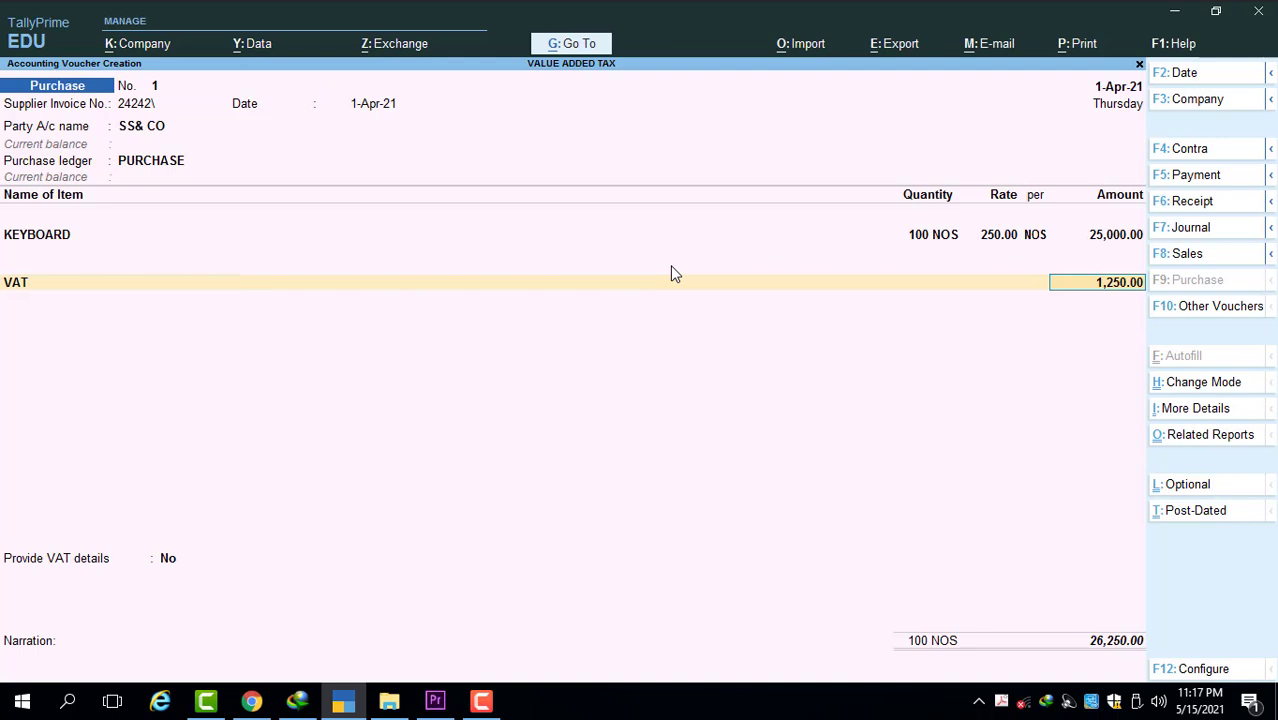
# Accept the calculated VAT line in the voucher and set Provide VAT details to Yes.
pyautogui.press('Return')
pyautogui.press('Return')
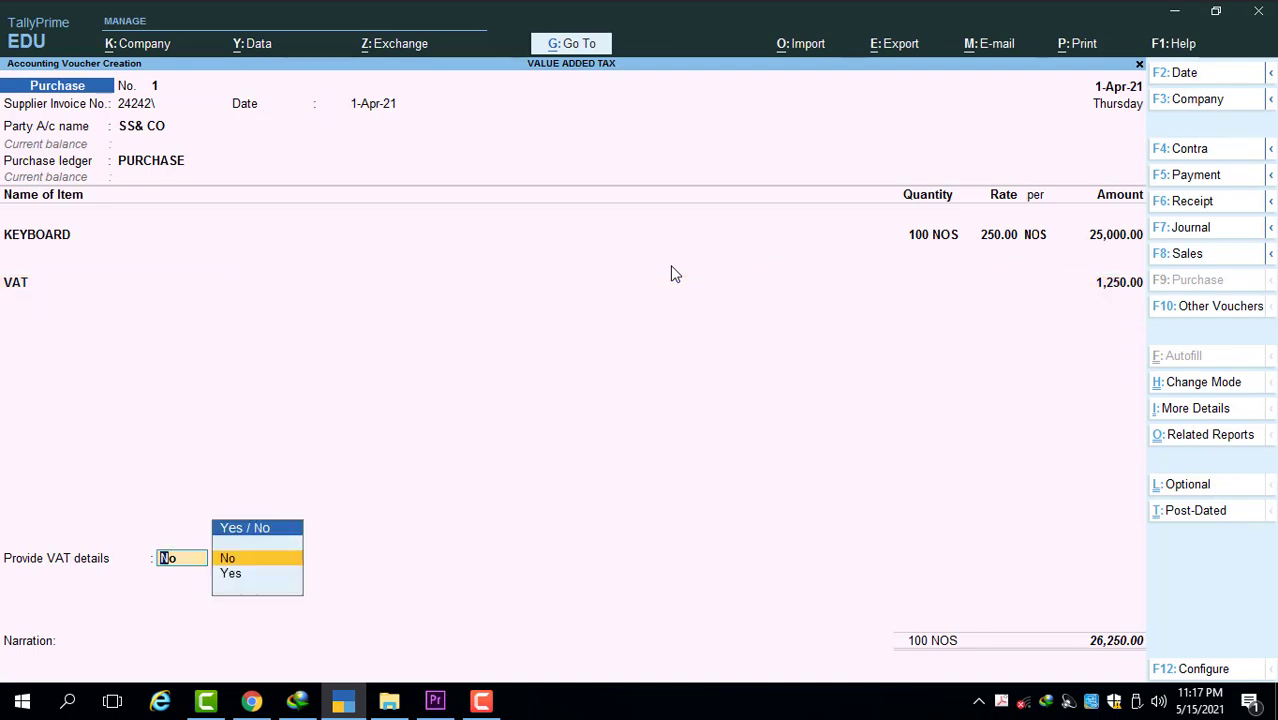
pyautogui.press('Down')
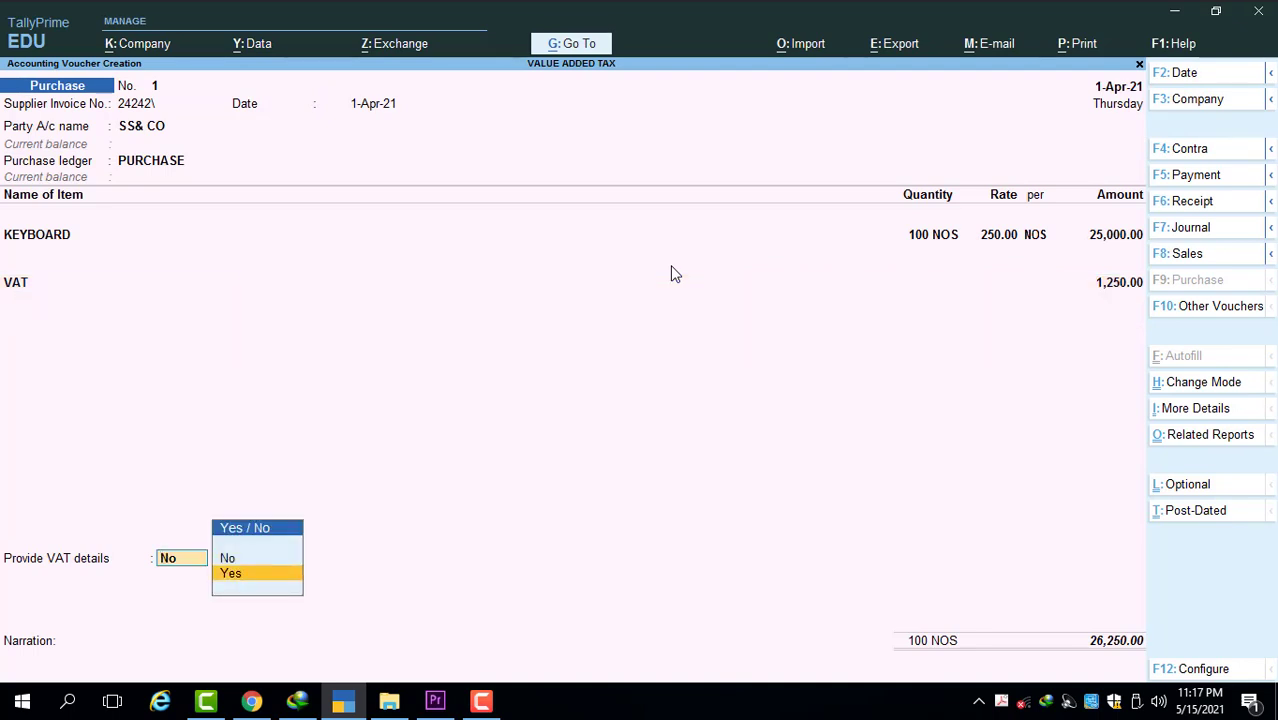
pyautogui.press('Return')
# Keep the supplier invoice number and the date 1-Apr-21 in the additional details, and set the purpose of purchase to Others.
pyautogui.press('Return')
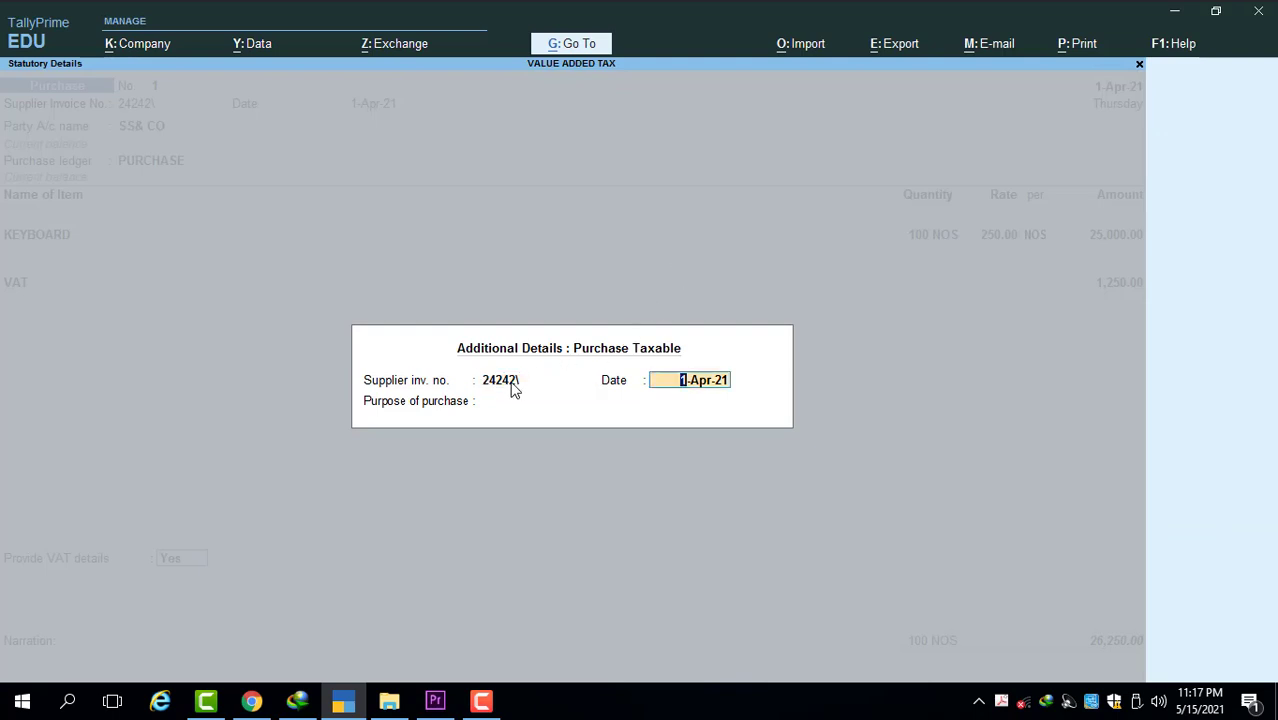
pyautogui.press('Return')
pyautogui.write('S')
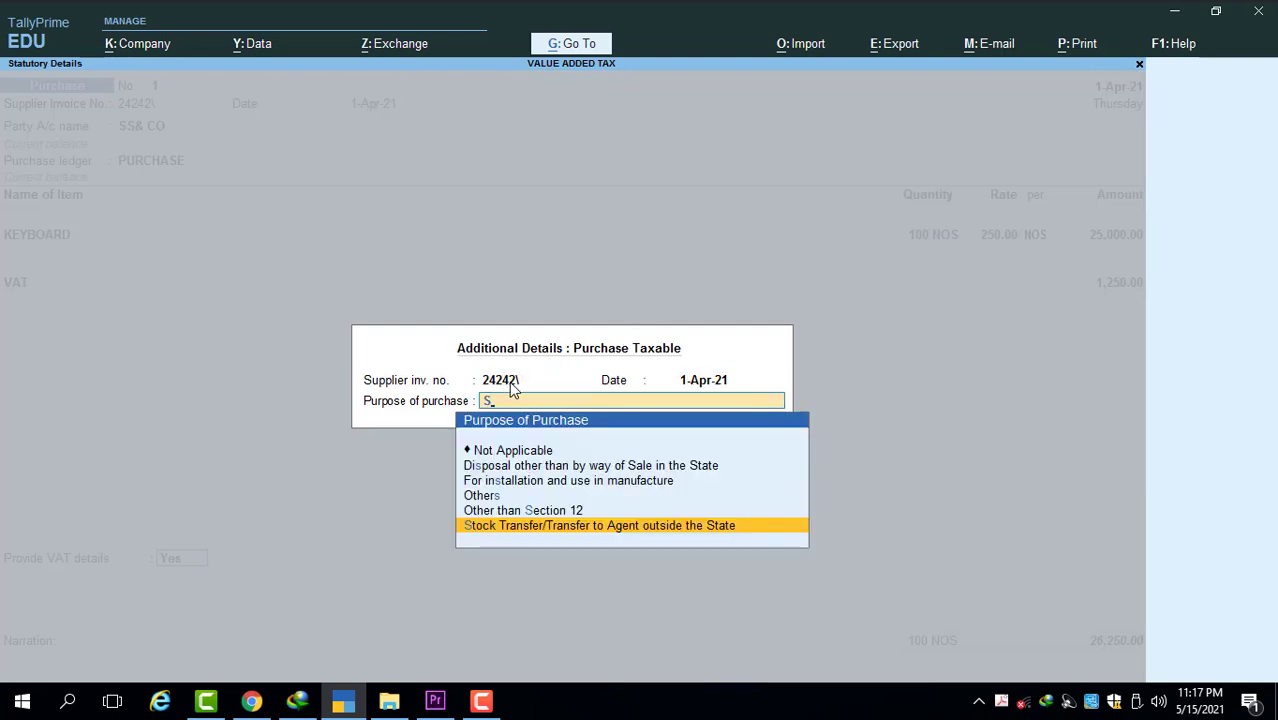
pyautogui.press('BackSpace')
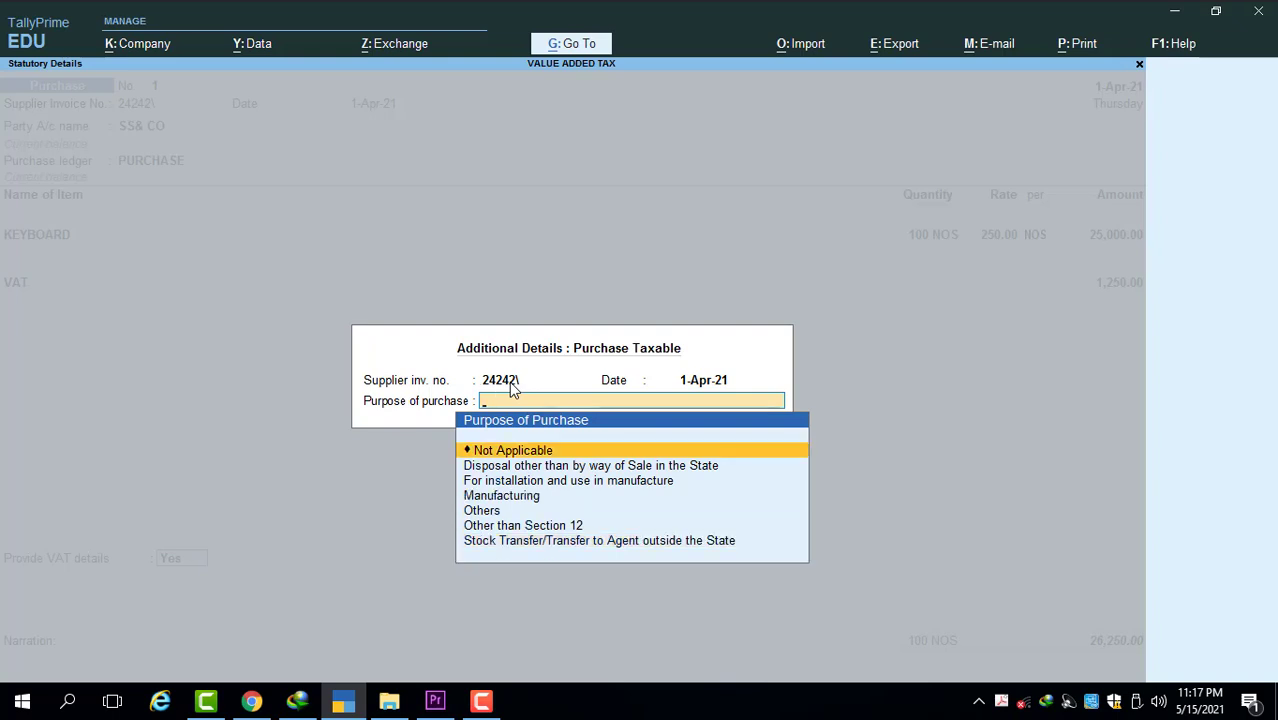
pyautogui.press('Down')
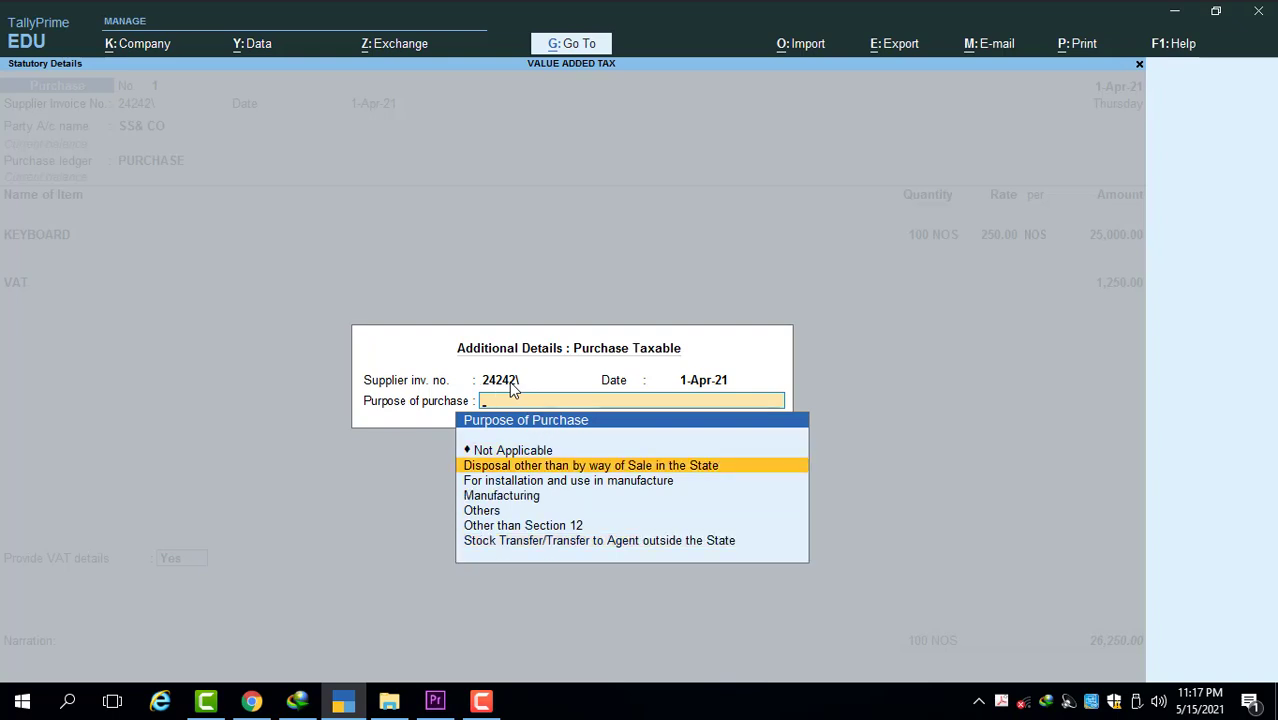
pyautogui.press('Down')
pyautogui.press('Down')
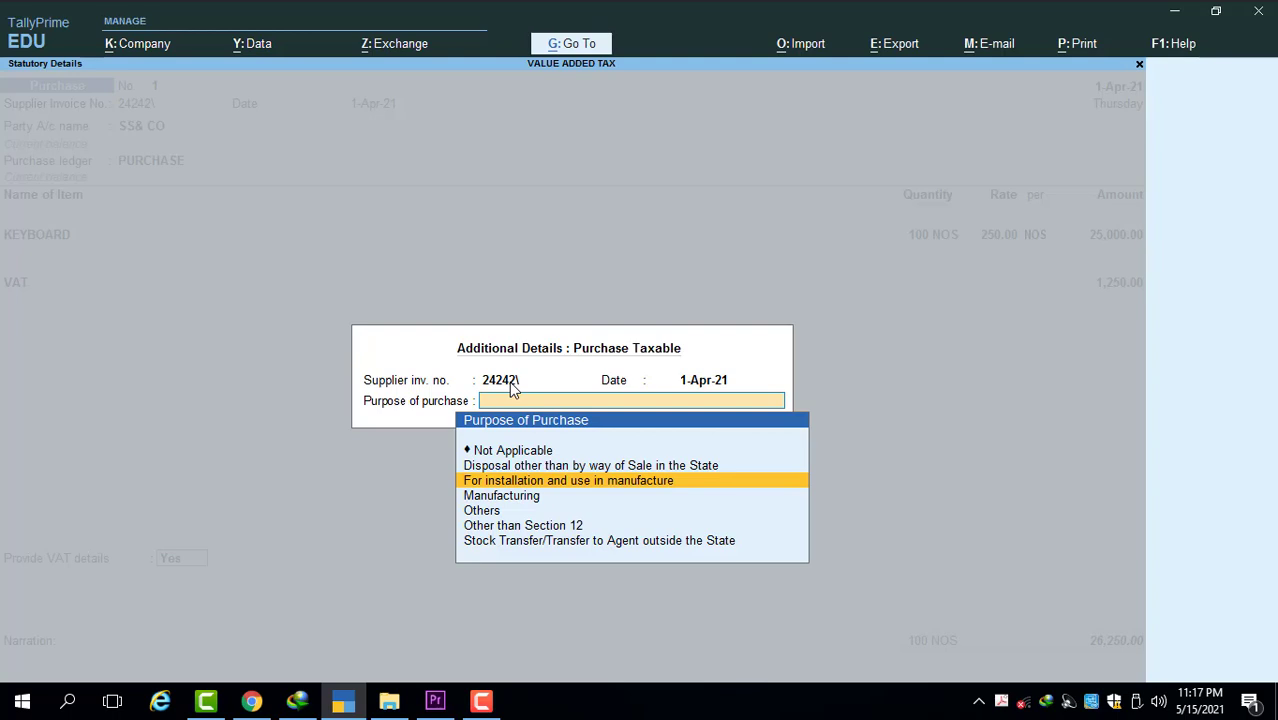
pyautogui.press('Down')
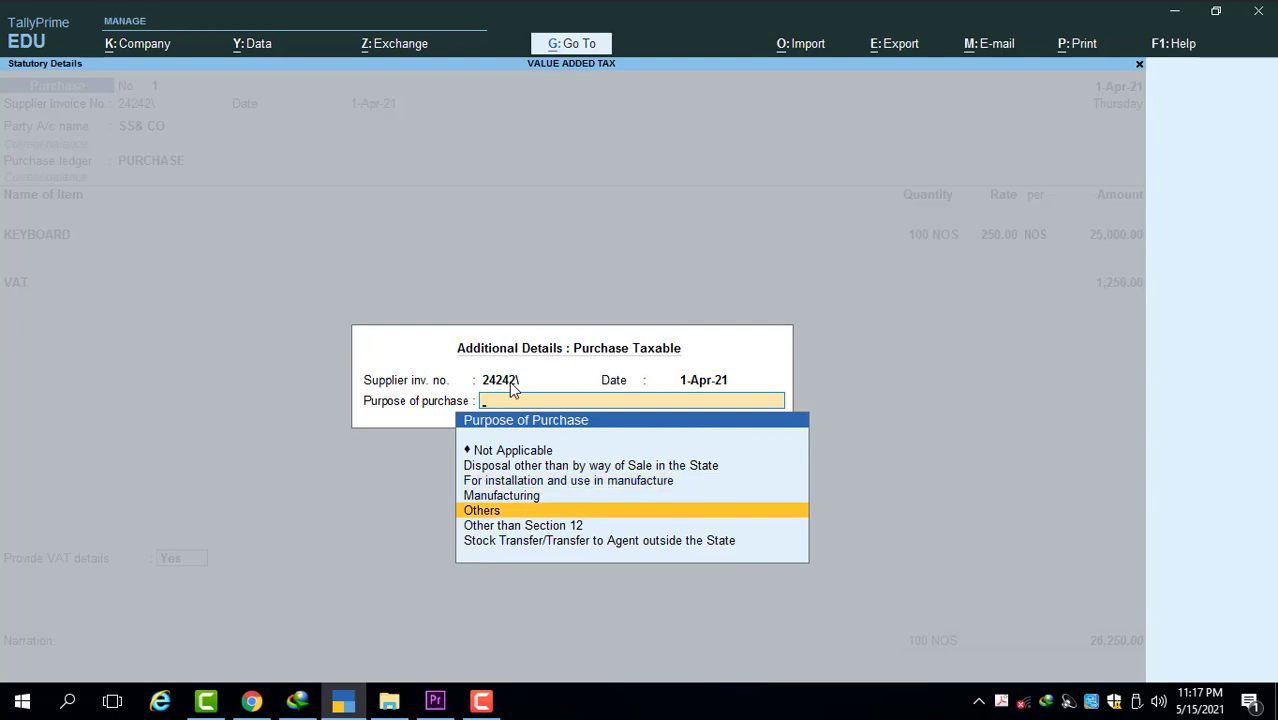
pyautogui.press('Down')
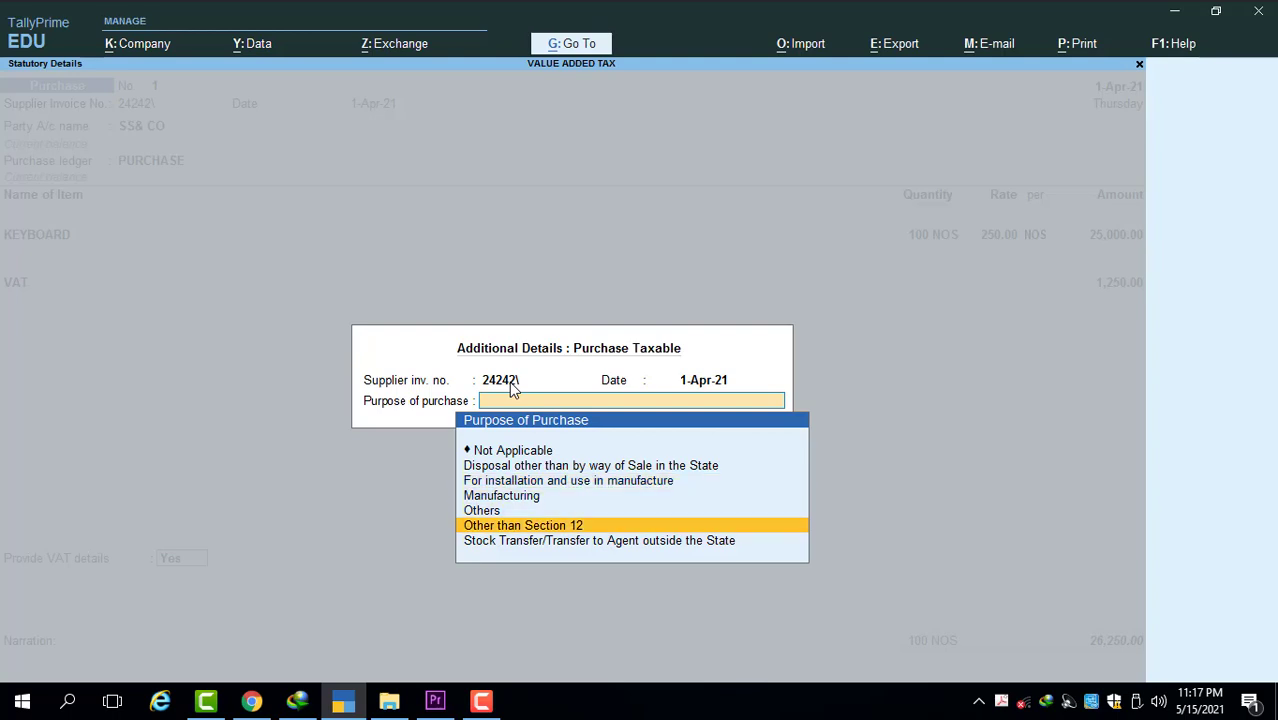
pyautogui.press('Up')
pyautogui.press('Return')
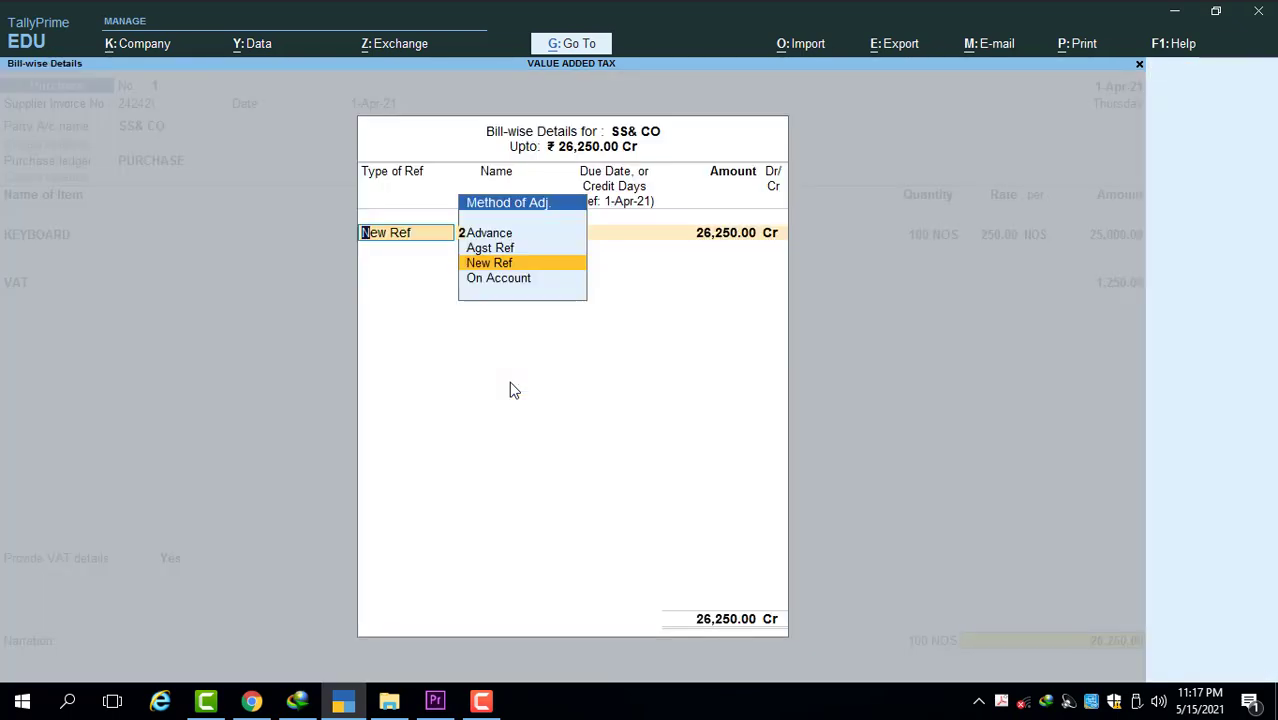
# Accept the bill-wise details for SS& CO as a New Ref and save the purchase voucher with a blank narration.
pyautogui.press('Return')
pyautogui.press('Return')
pyautogui.press('Return')
pyautogui.press('Return')
pyautogui.press('Return')
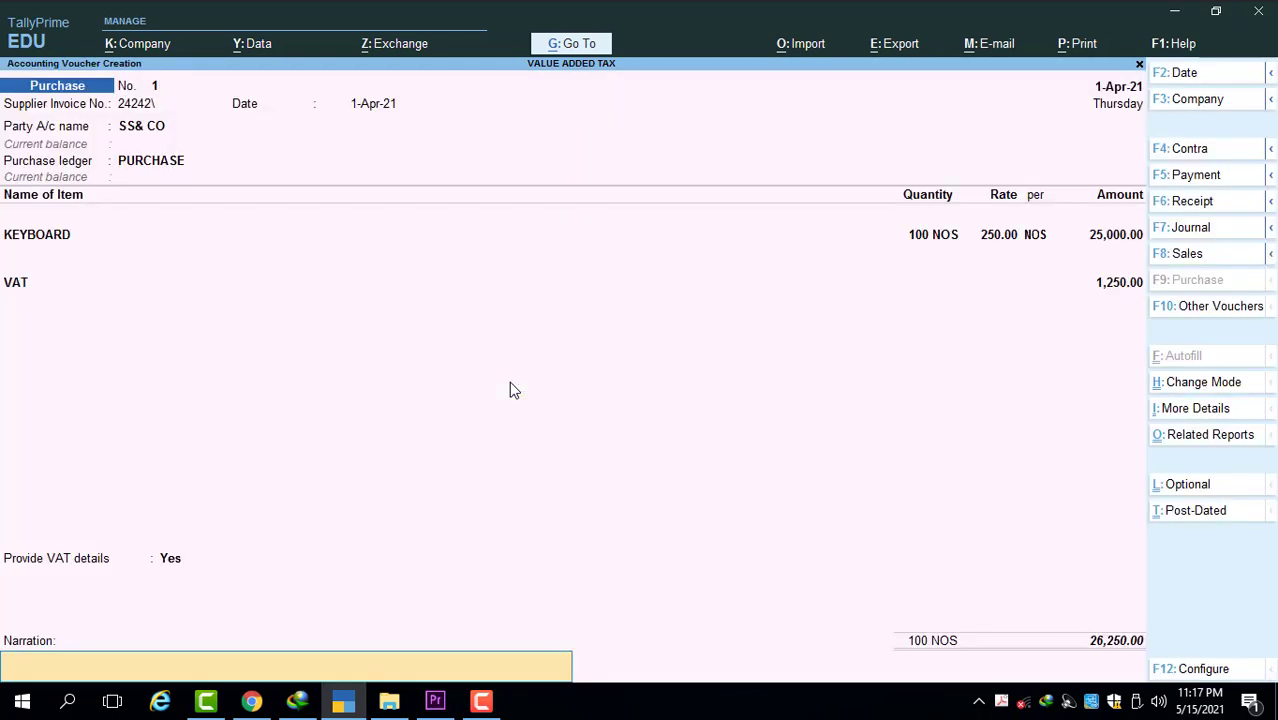
pyautogui.press('Return')
pyautogui.press('y')
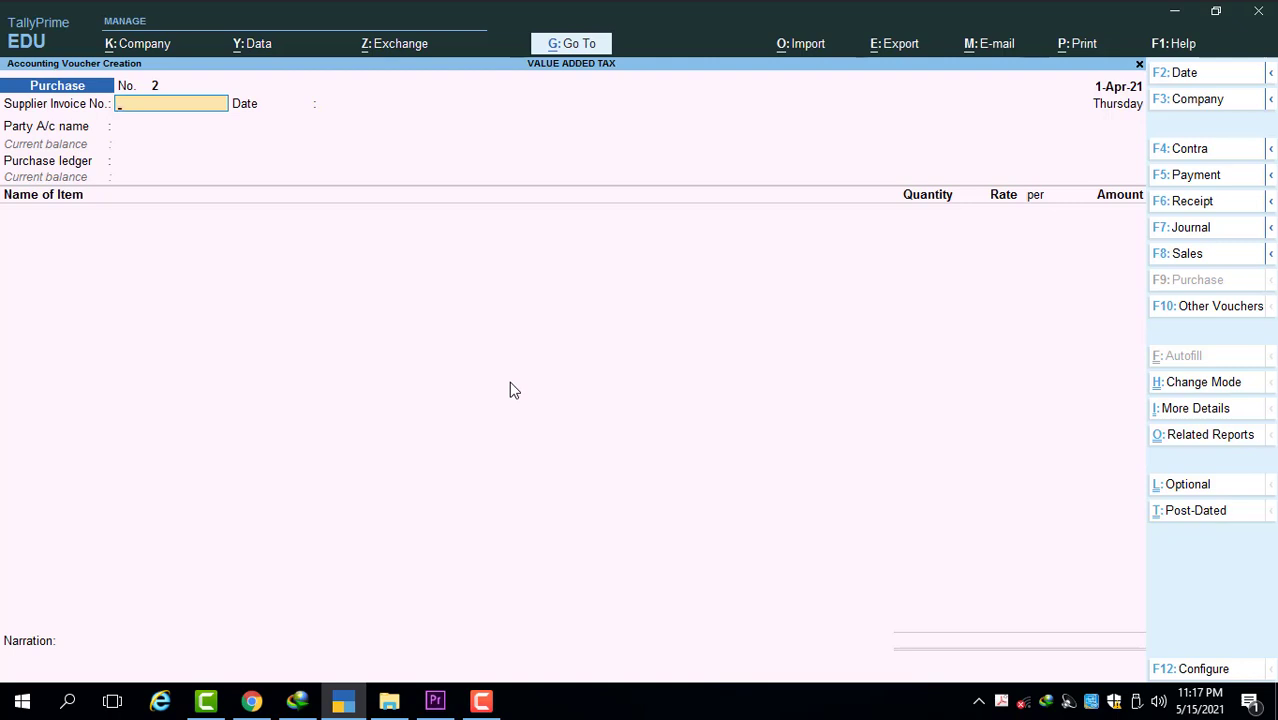
# Start a sales voucher with Cash as the party account and accept the default dispatch, party and VAT details.
pyautogui.click(1194, 255)
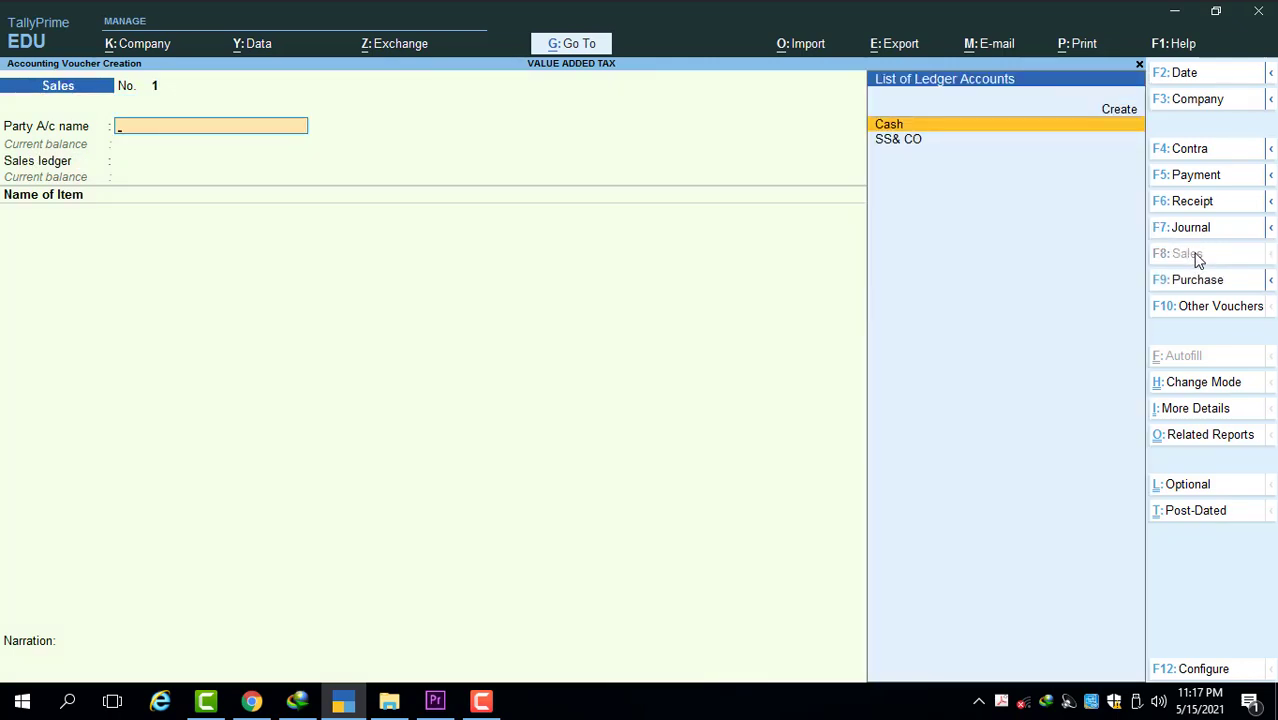
pyautogui.press('Down')
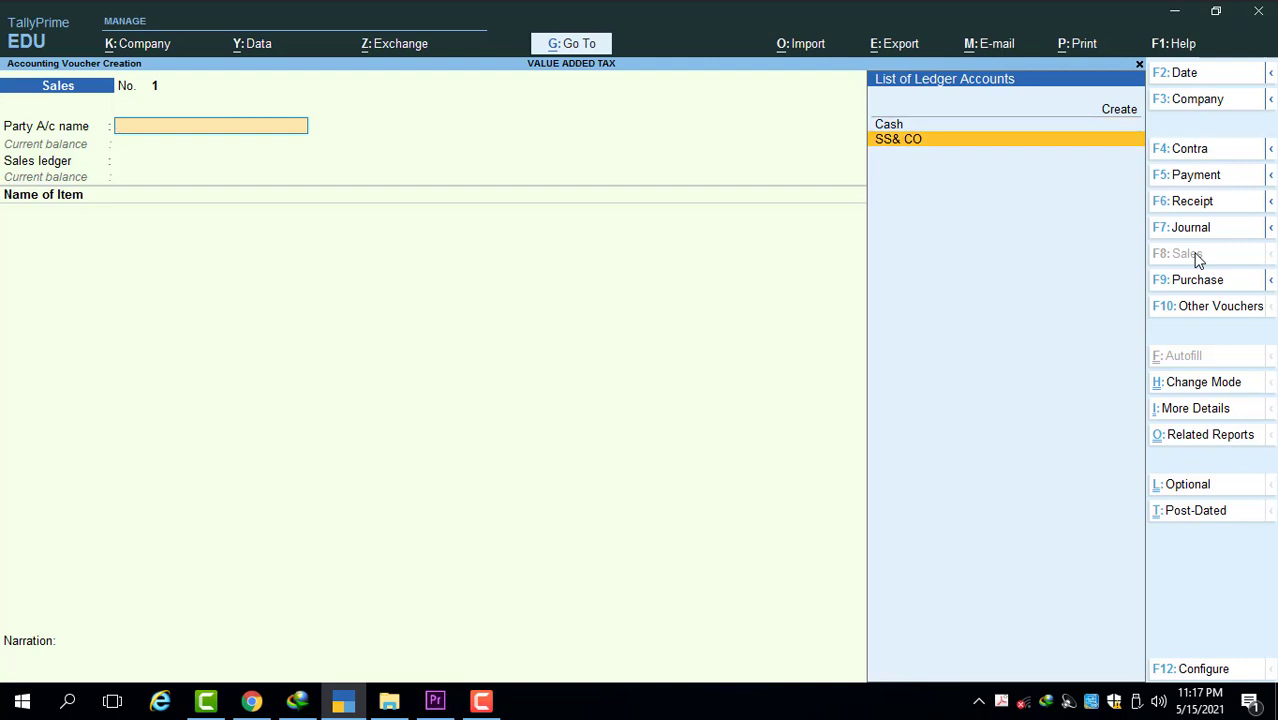
pyautogui.press('Up')
pyautogui.press('Return')
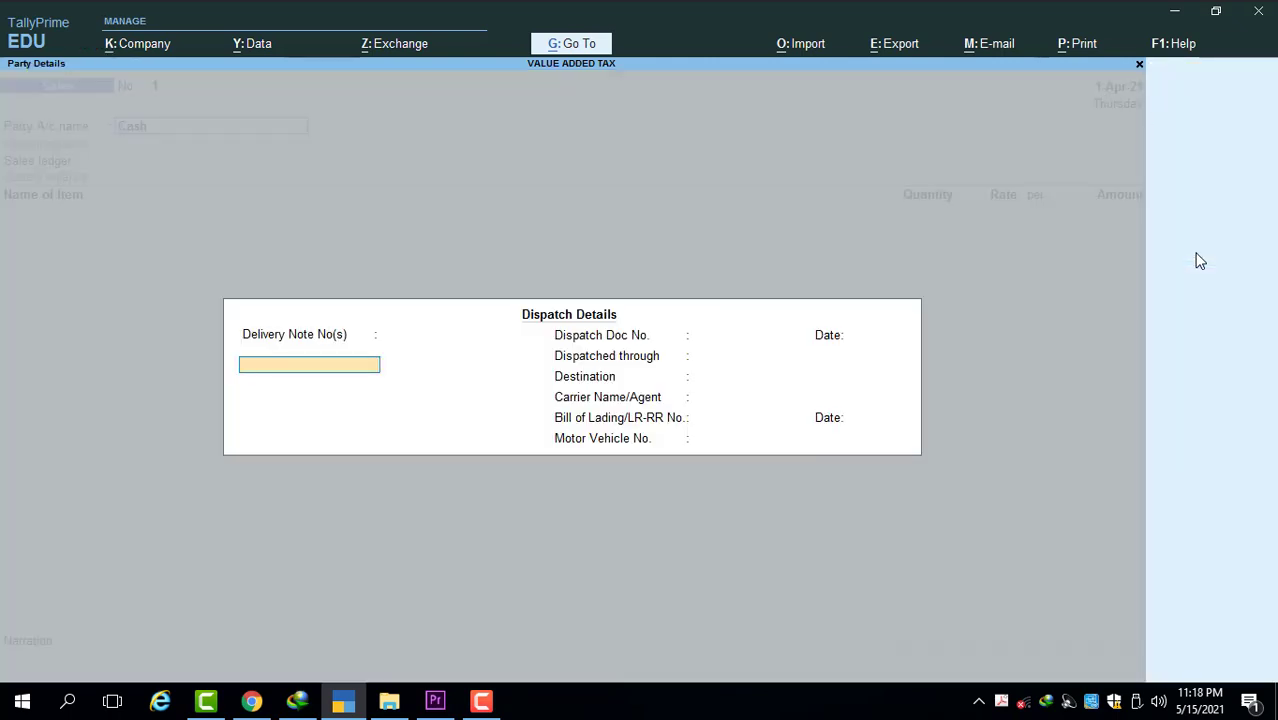
pyautogui.hotkey('ctrl', 'a')
pyautogui.hotkey('ctrl', 'a')
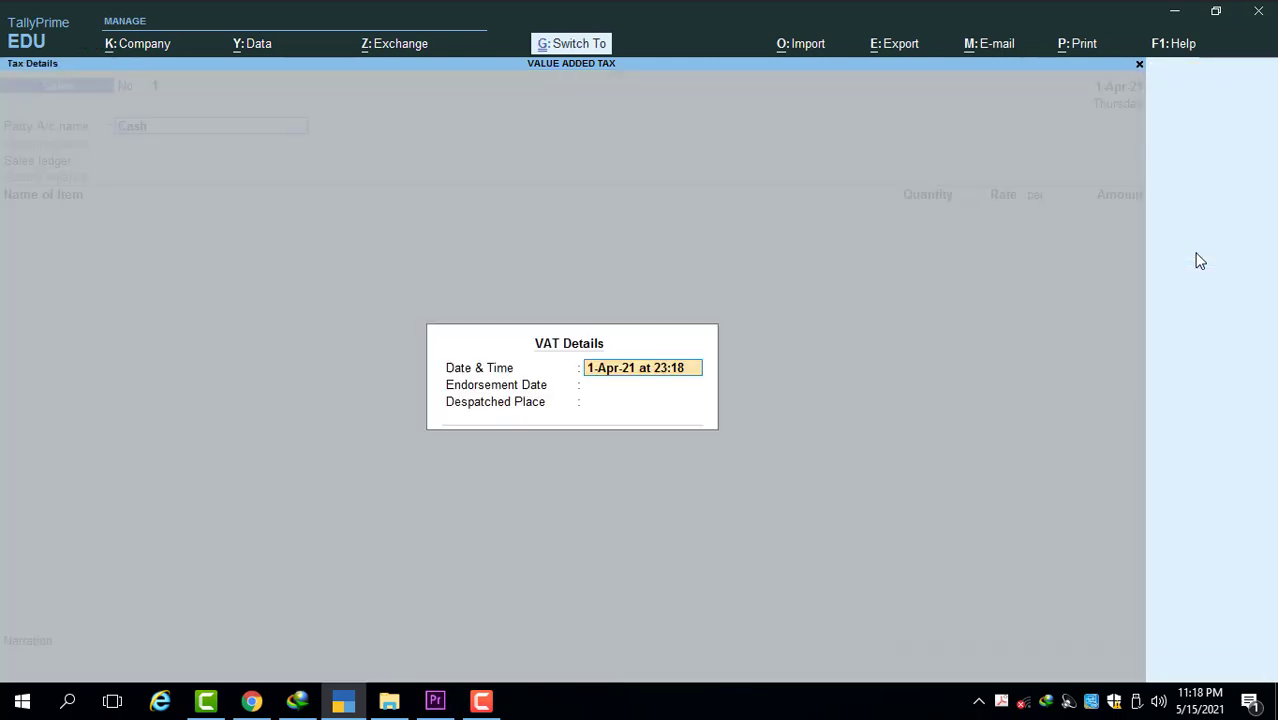
pyautogui.hotkey('ctrl', 'a')
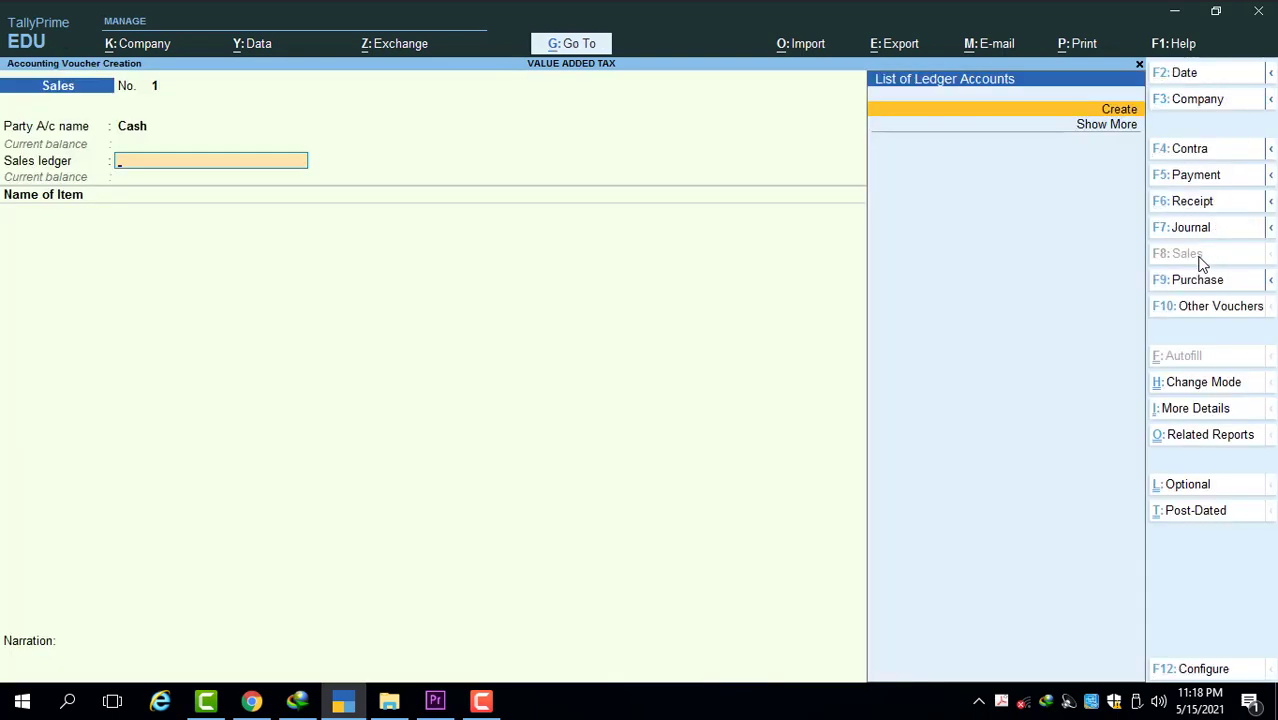
# Create a ledger named SALES without an alias, grouped under Sales Accounts, from the sales ledger field.
pyautogui.hotkey('alt', 'c')
pyautogui.write('SALES')
pyautogui.press('Return')
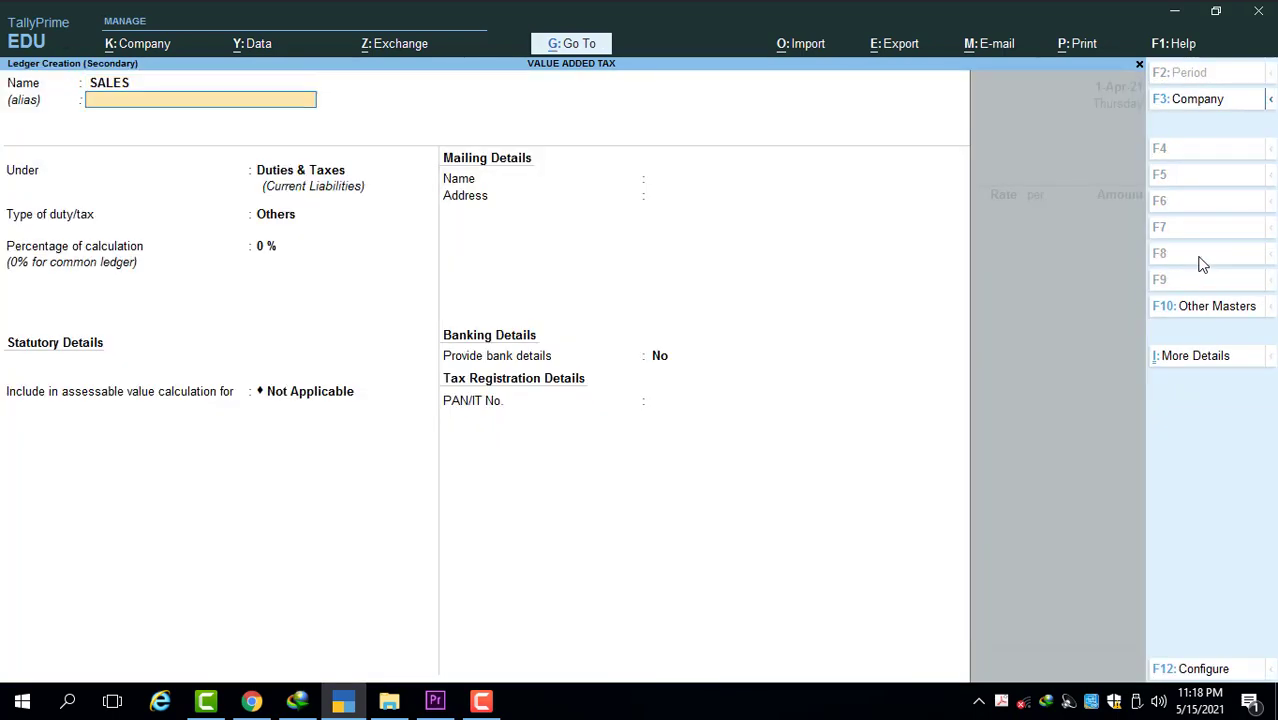
pyautogui.press('Return')
pyautogui.write('SALES')
pyautogui.press('Return')
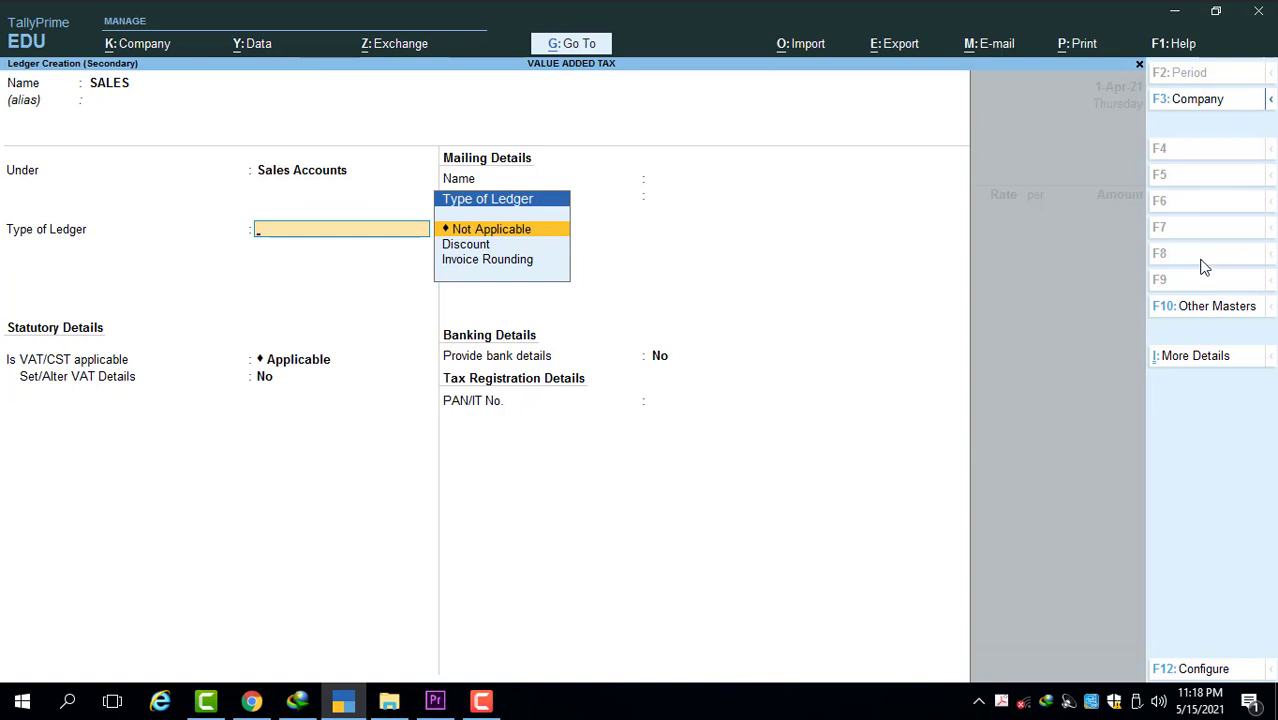
# Keep the ledger type Not Applicable, enable Set/Alter VAT Details, and set the nature of transaction to Sales Taxable.
pyautogui.press('Return')
pyautogui.write('yes')
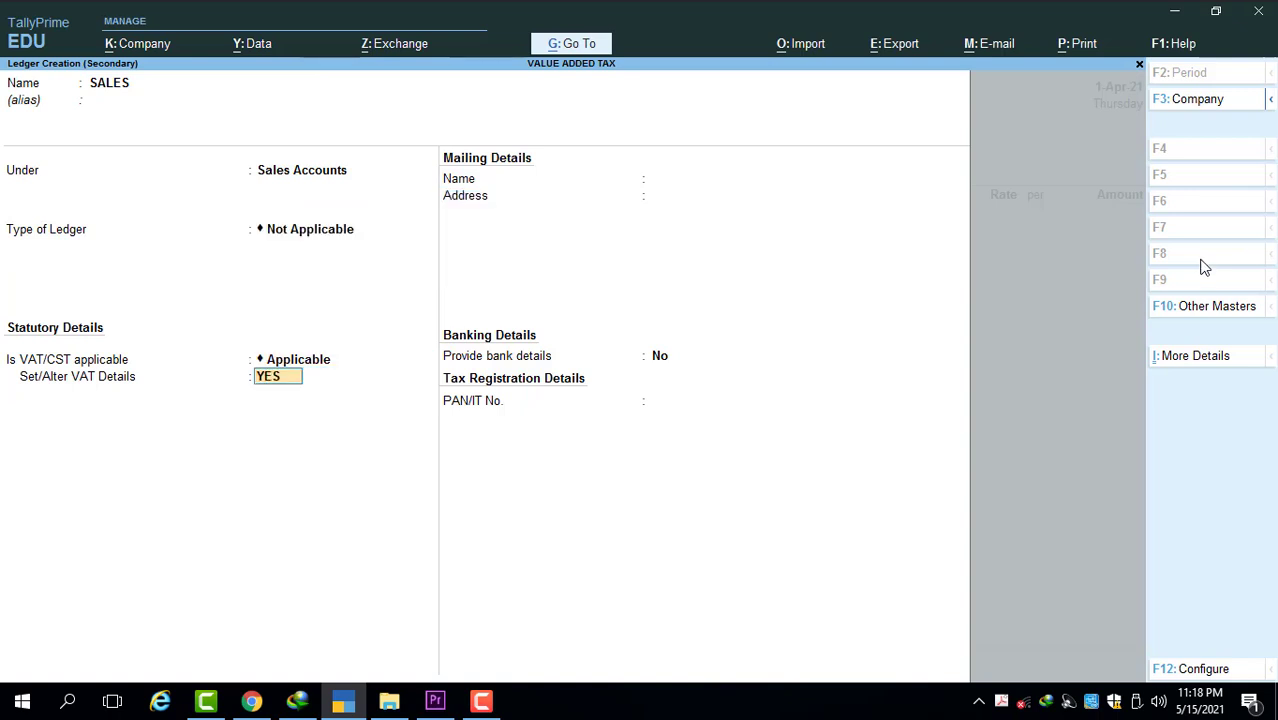
pyautogui.press('Return')
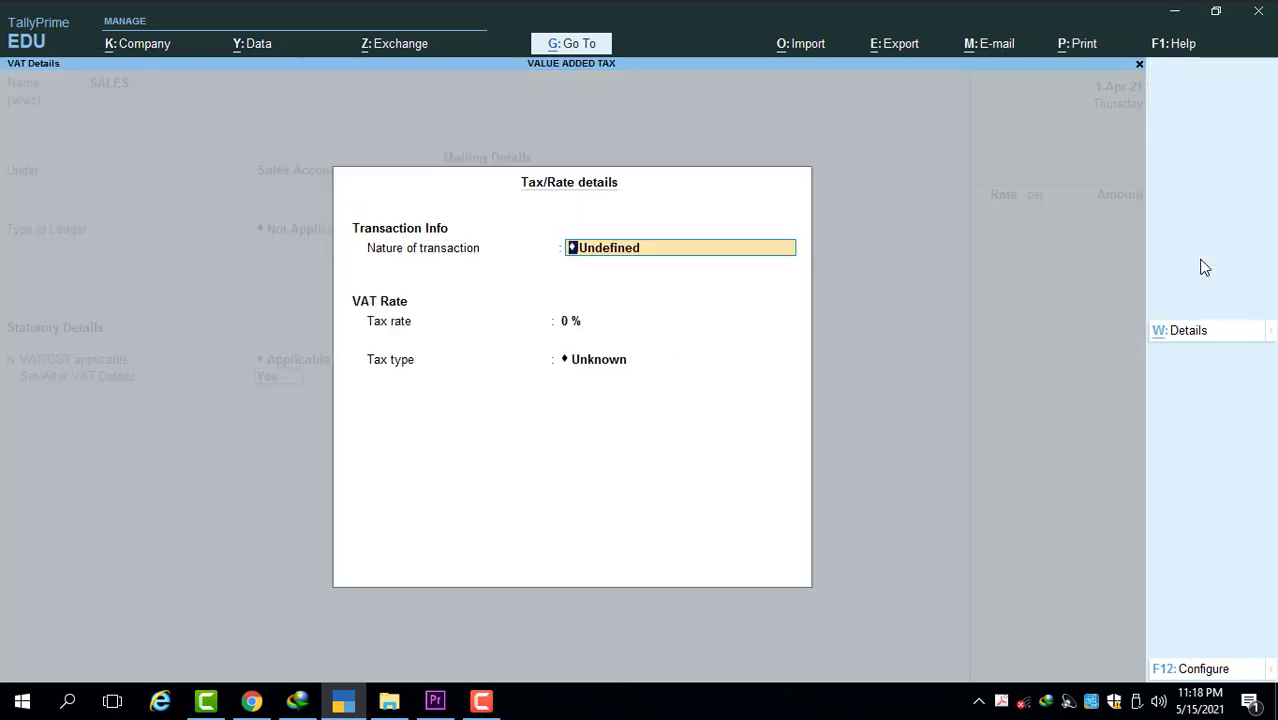
pyautogui.write('SALES')
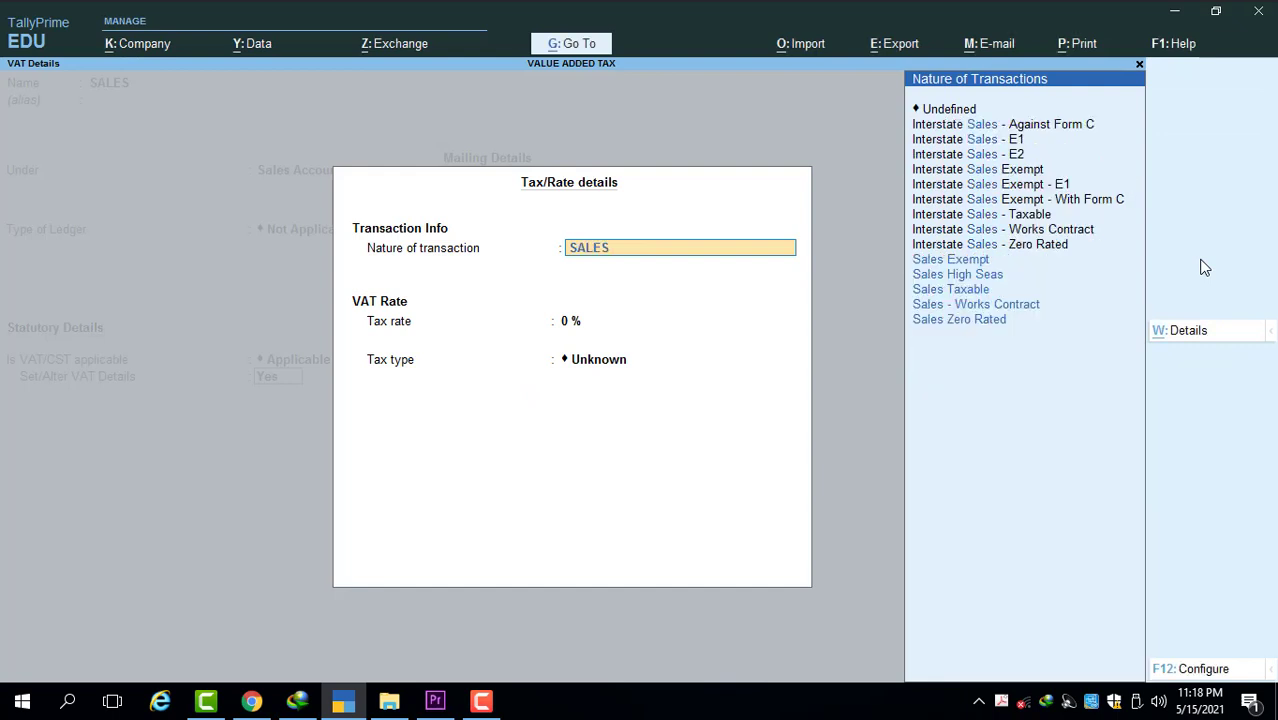
pyautogui.write(' TA')
pyautogui.press('Return')
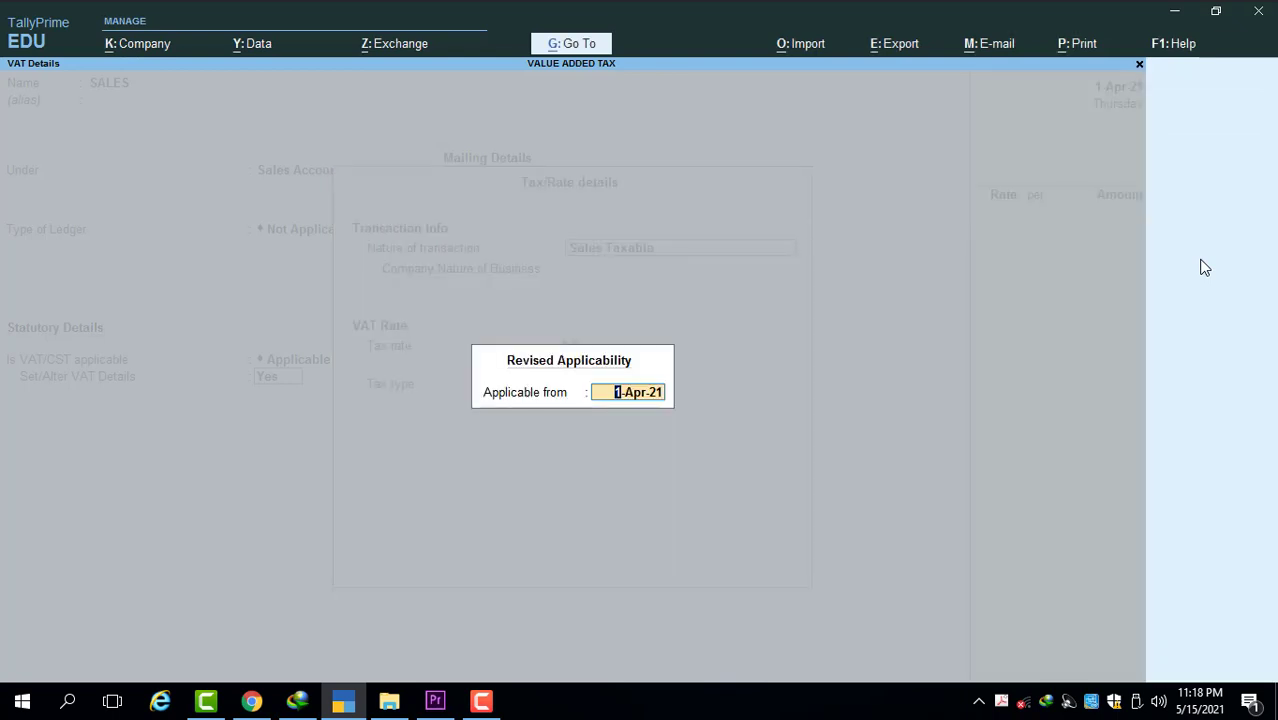
# Apply the VAT details from 1-Apr-21 with business nature Not Applicable and a 5% tax rate, and save the SALES ledger.
pyautogui.press('Return')
pyautogui.press('Return')
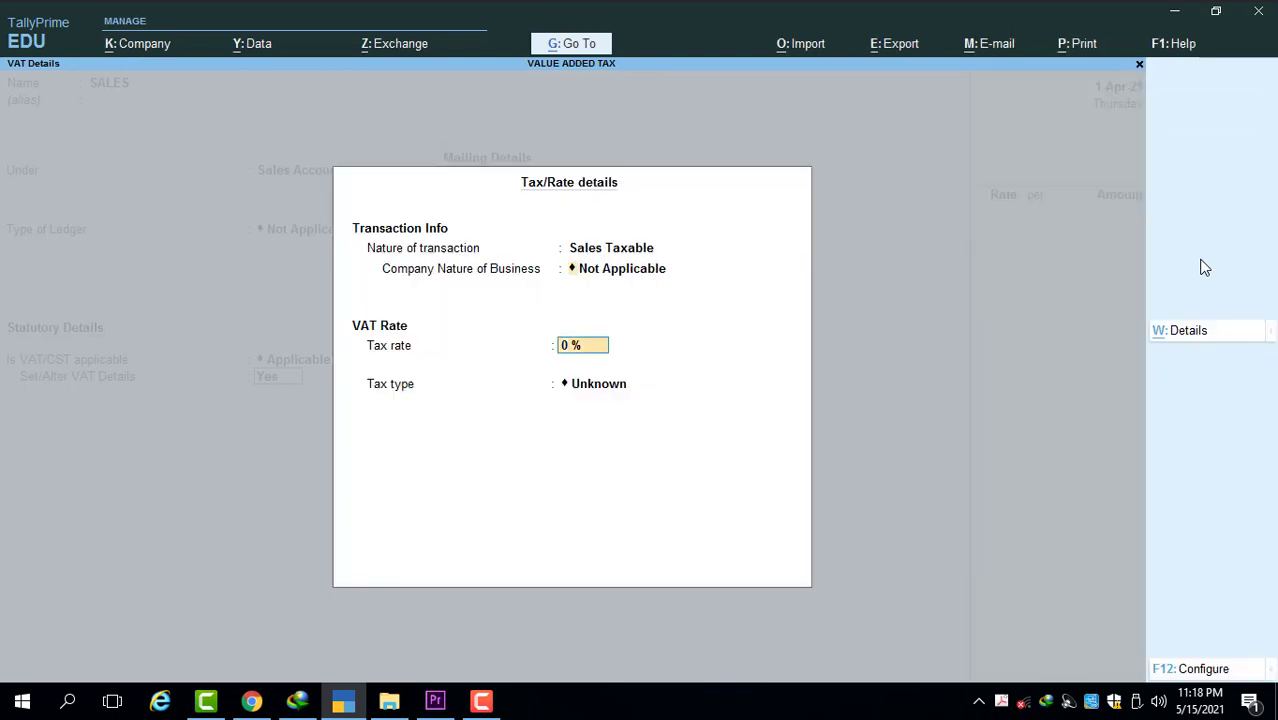
pyautogui.press('BackSpace')
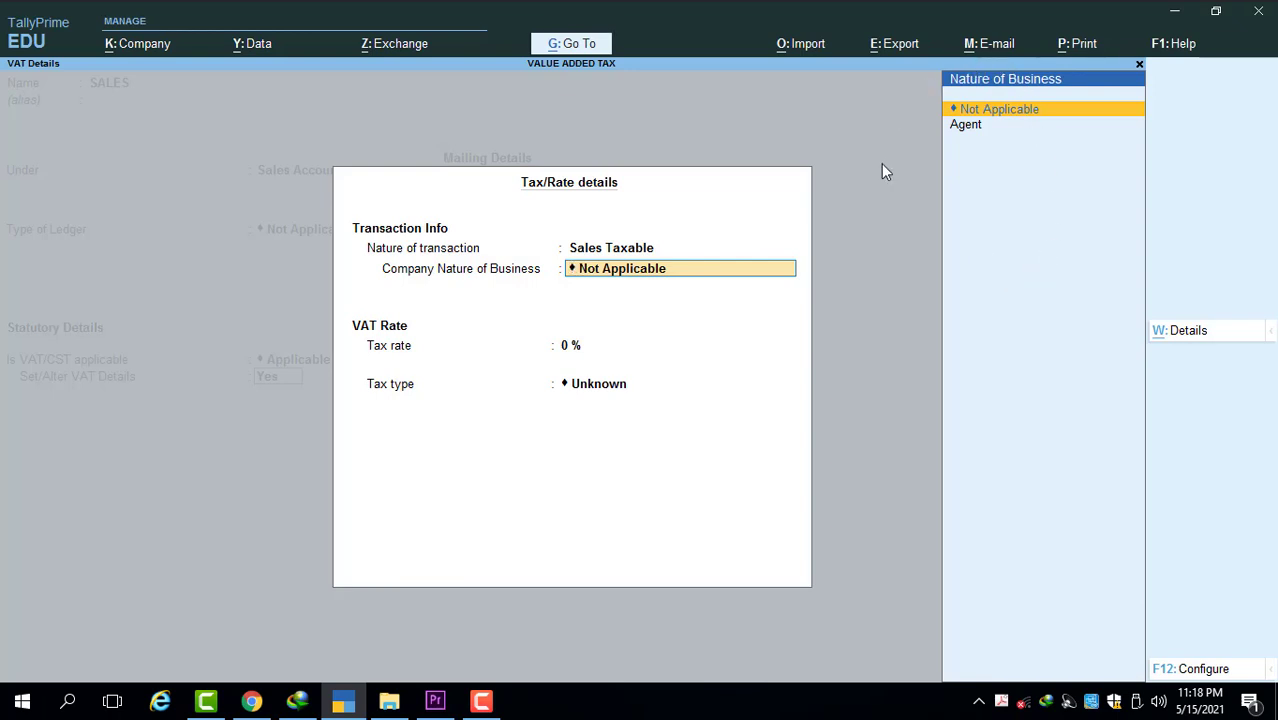
pyautogui.press('Down')
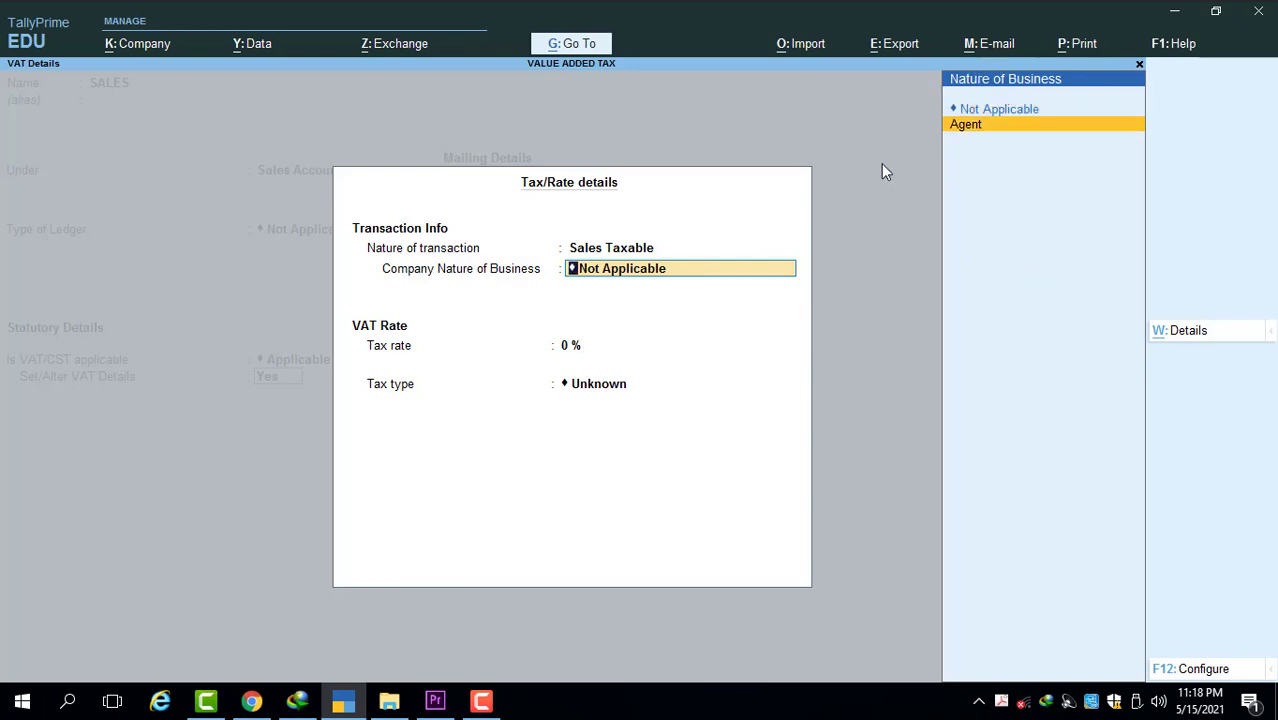
pyautogui.press('Up')
pyautogui.press('Return')
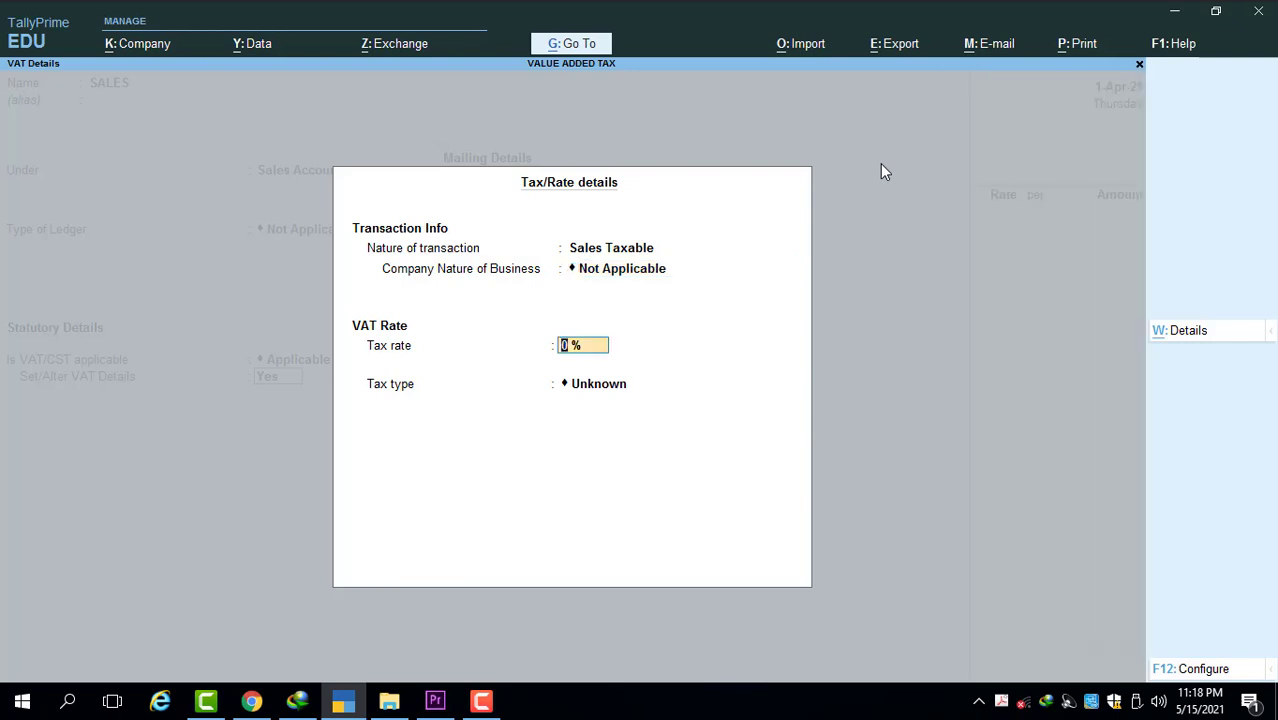
pyautogui.write('5')
pyautogui.press('Return')
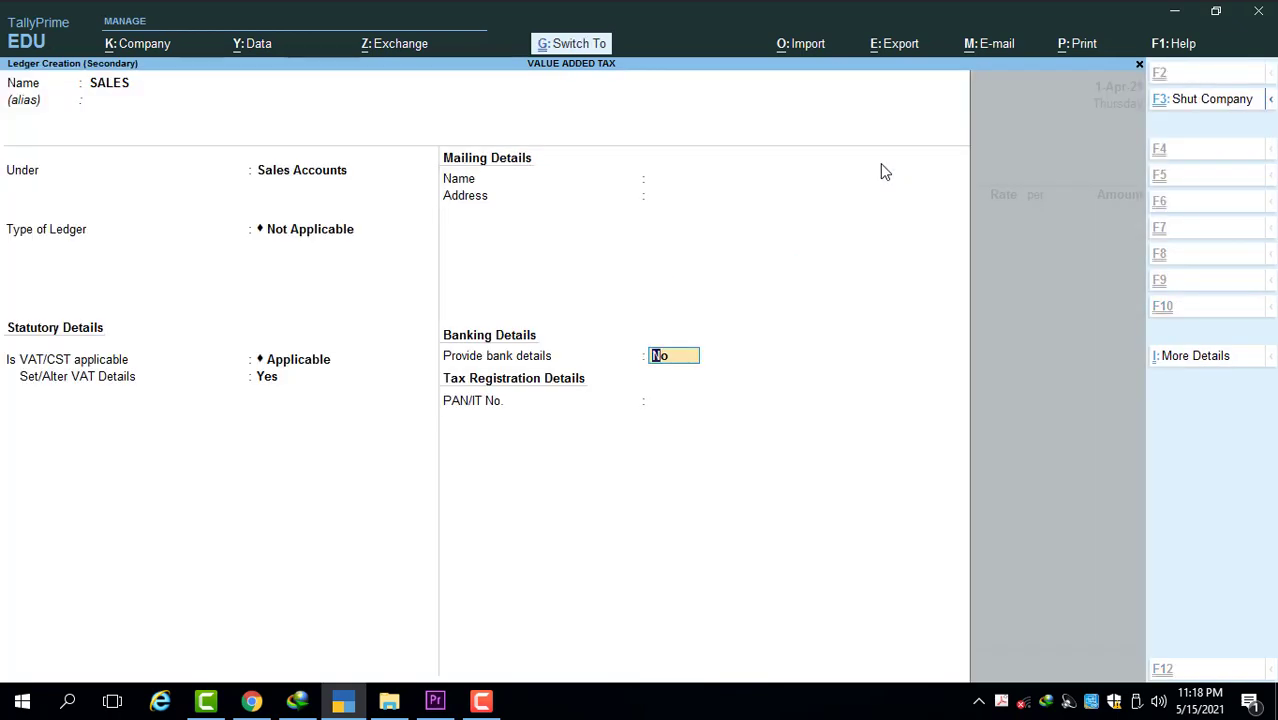
pyautogui.hotkey('ctrl', 'a')
# Add the KEYBOARD stock item to the sales voucher with a quantity of 22 NOS at a rate of 400.
pyautogui.write('key')
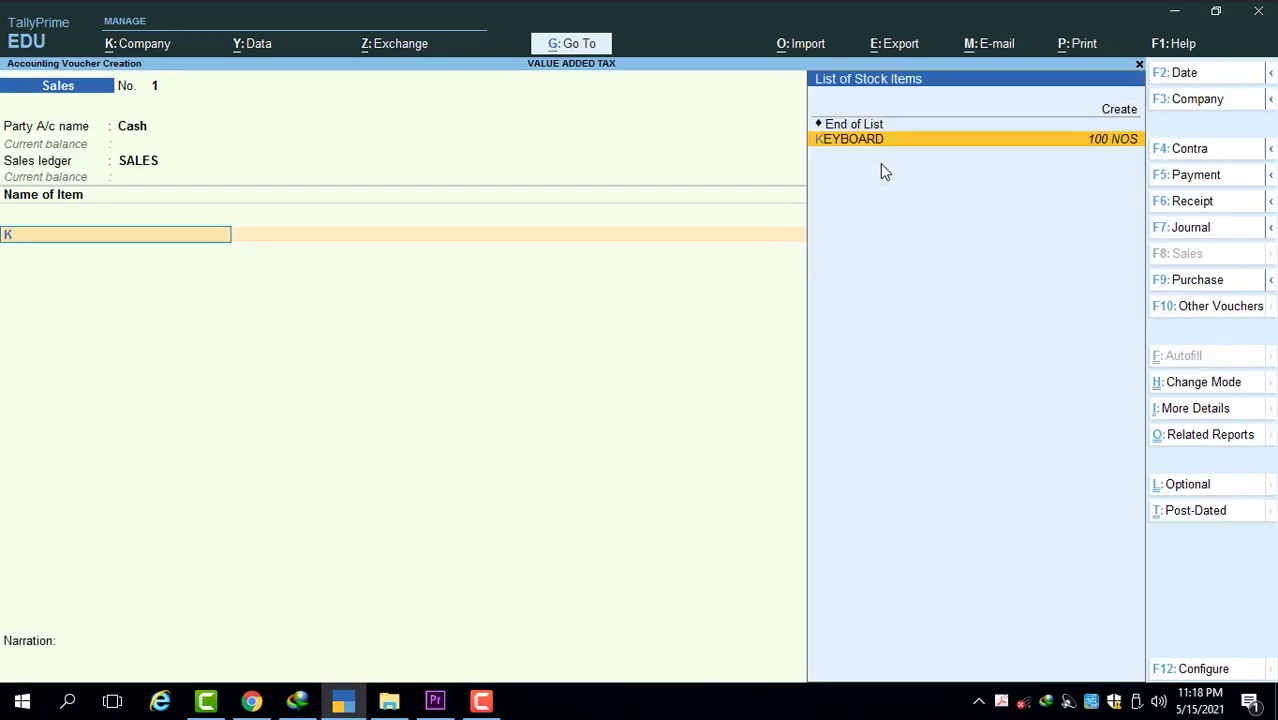
pyautogui.press('Return')
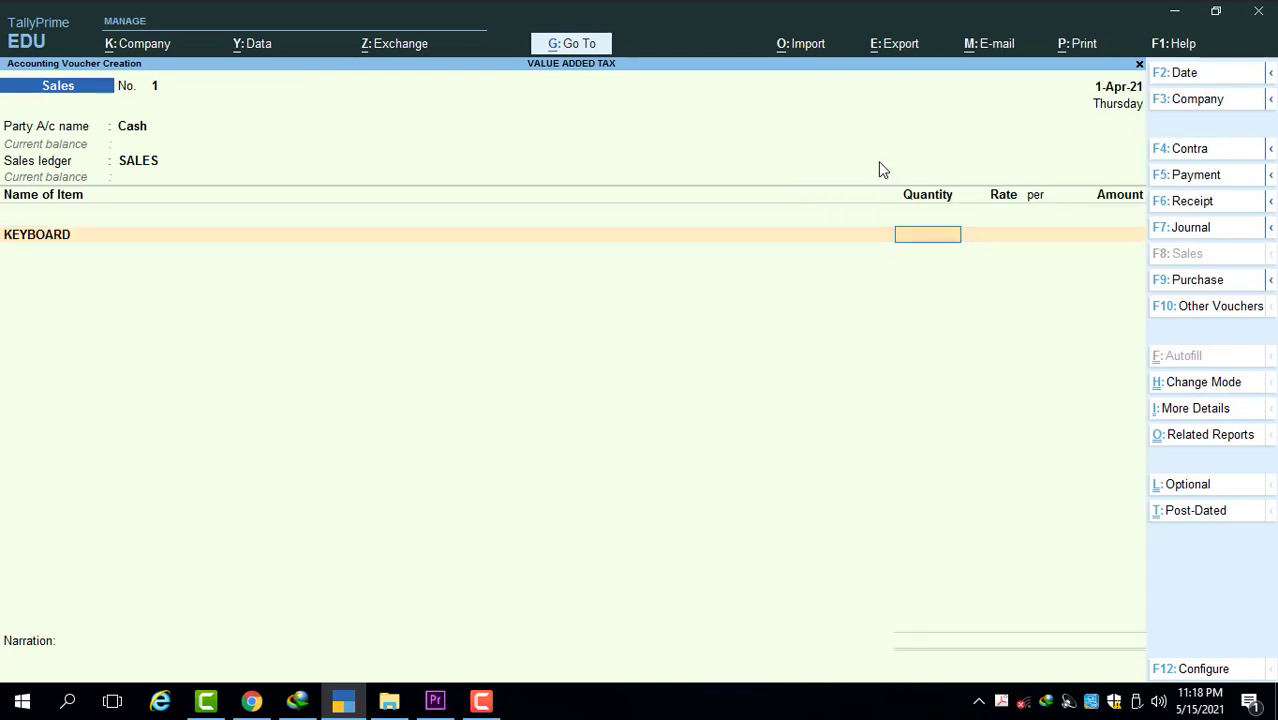
pyautogui.write('22')
pyautogui.press('Return')
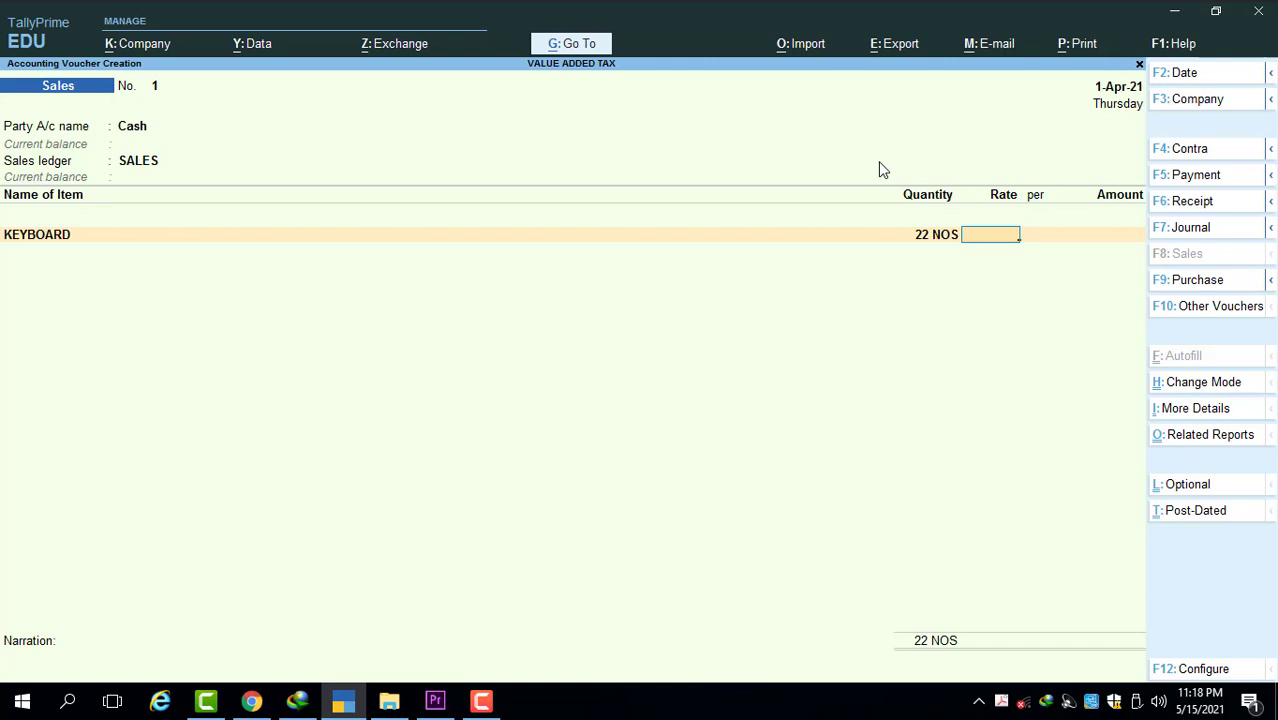
pyautogui.write('400')
pyautogui.press('Return')
pyautogui.press('Return')
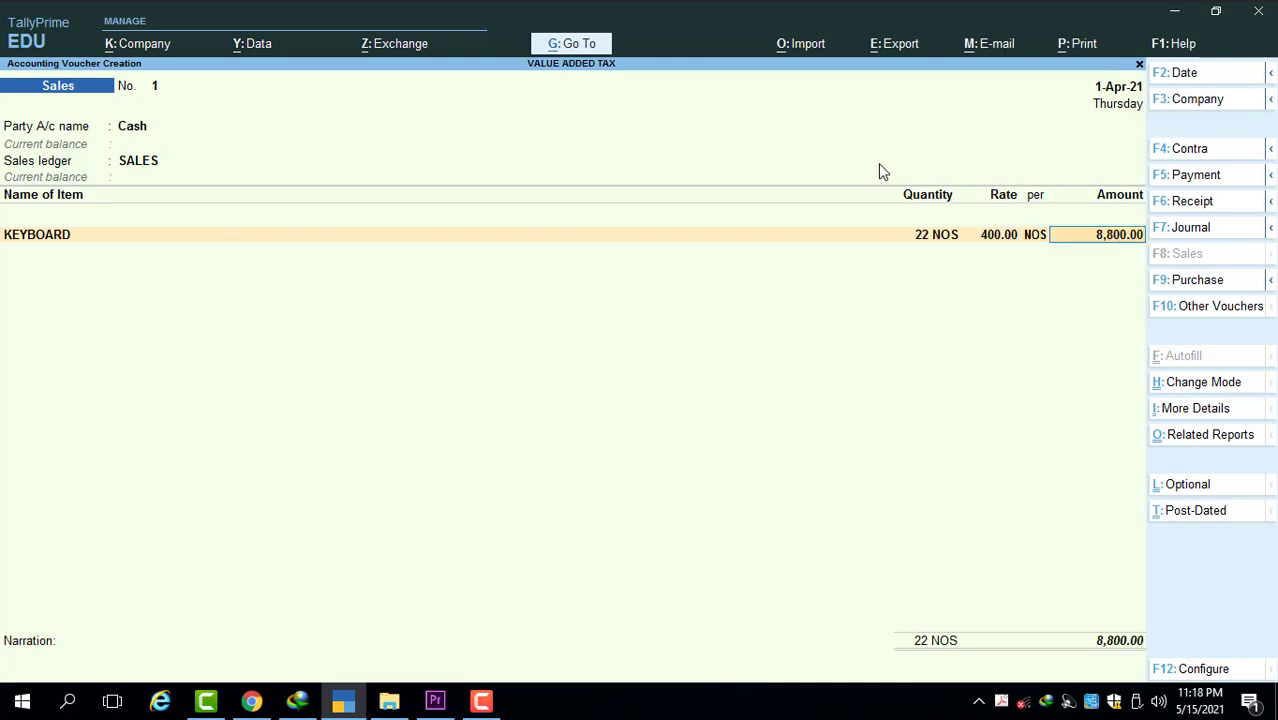
# Set the KEYBOARD quantity to 95 NOS, keep the rate of 400, and accept the item line.
pyautogui.press('BackSpace')
pyautogui.press('BackSpace')
pyautogui.press('BackSpace')
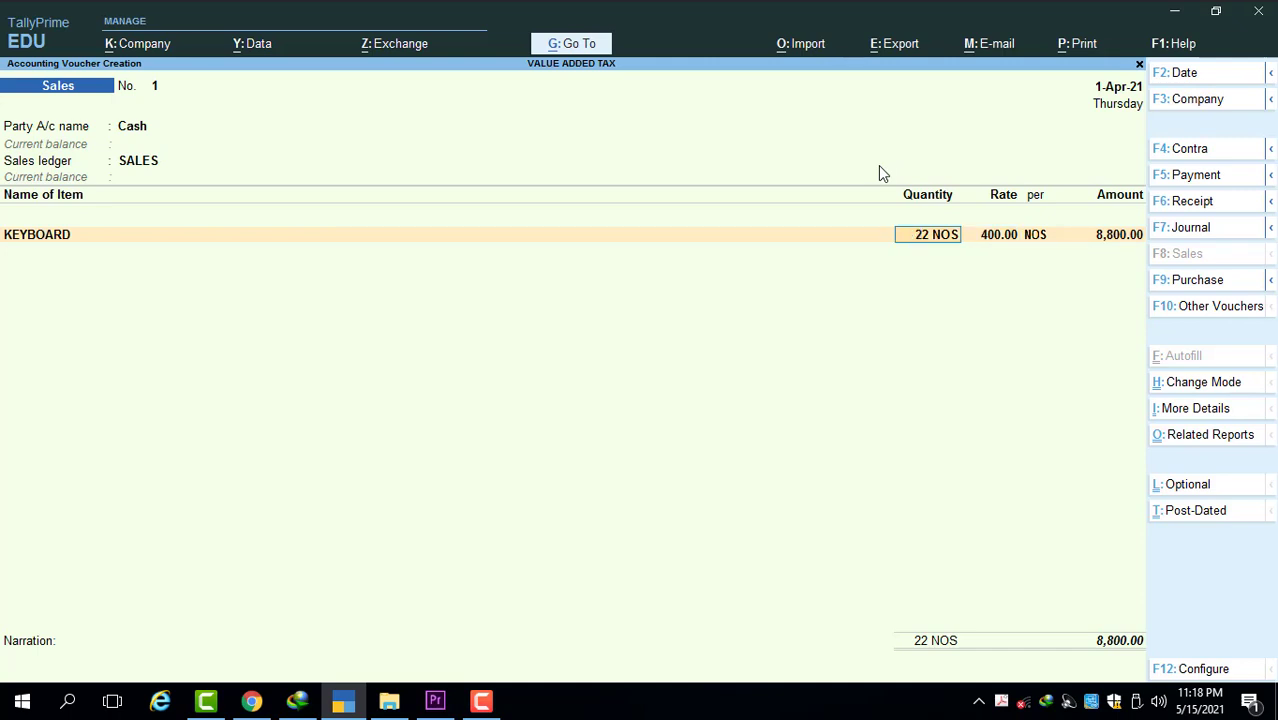
pyautogui.write('95')
pyautogui.press('Return')
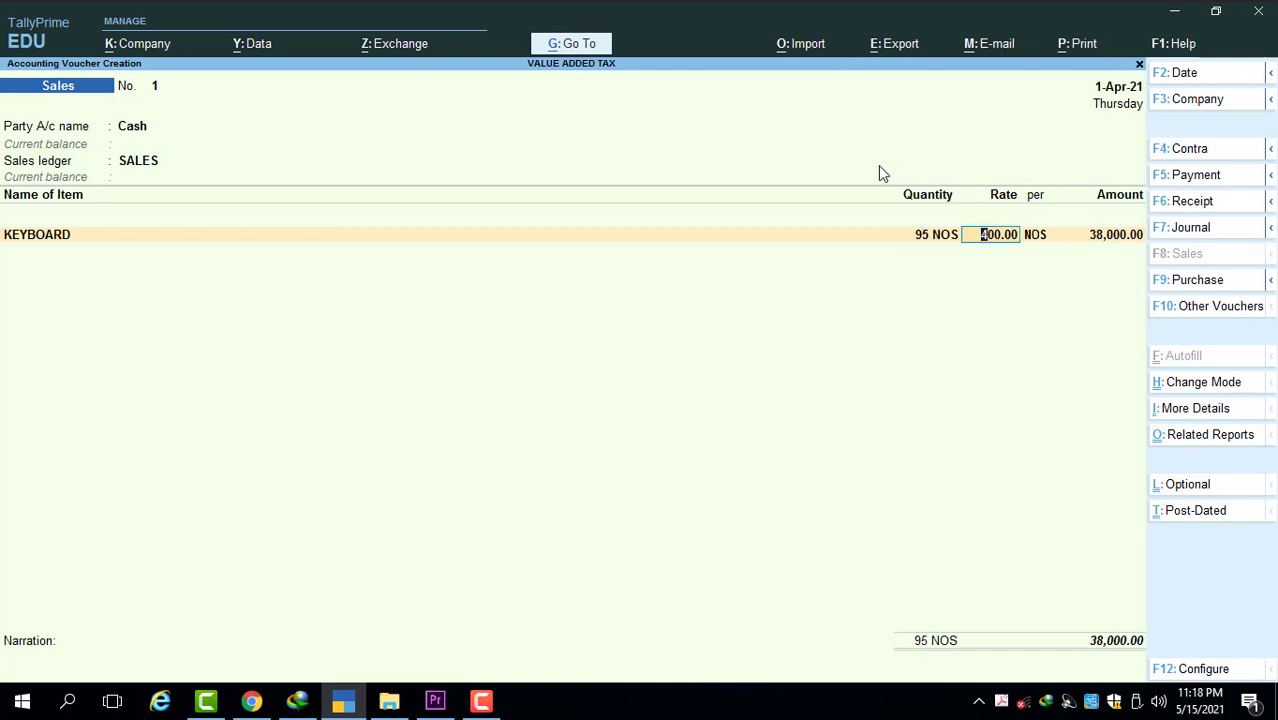
pyautogui.press('Return')
pyautogui.press('Return')
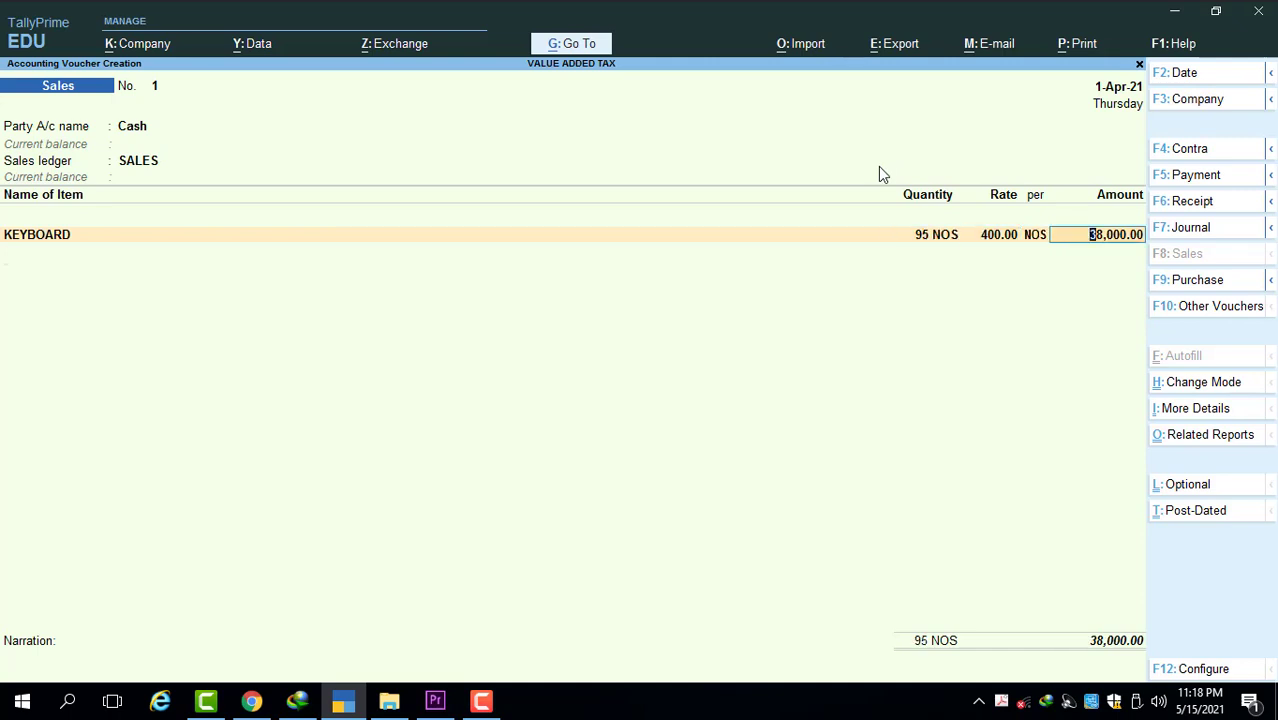
pyautogui.press('Return')
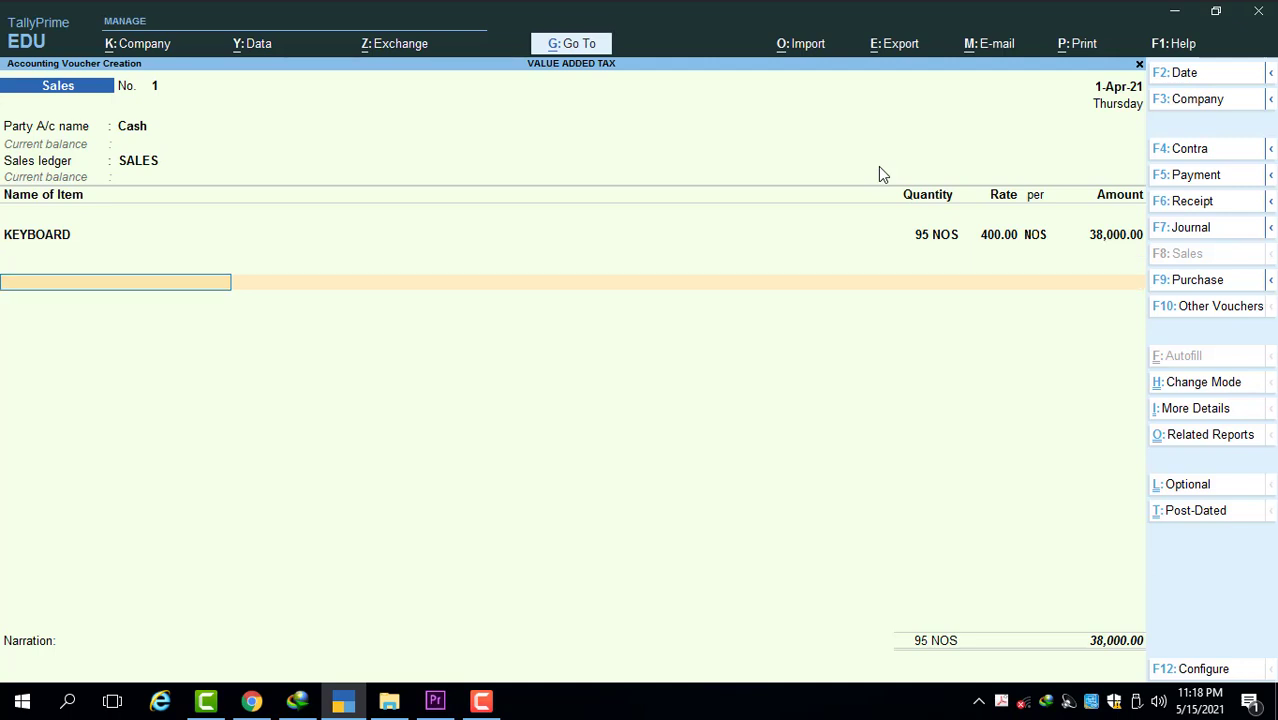
# Add the VAT ledger with its calculated amount and save the sales voucher with a blank narration.
pyautogui.write('V')
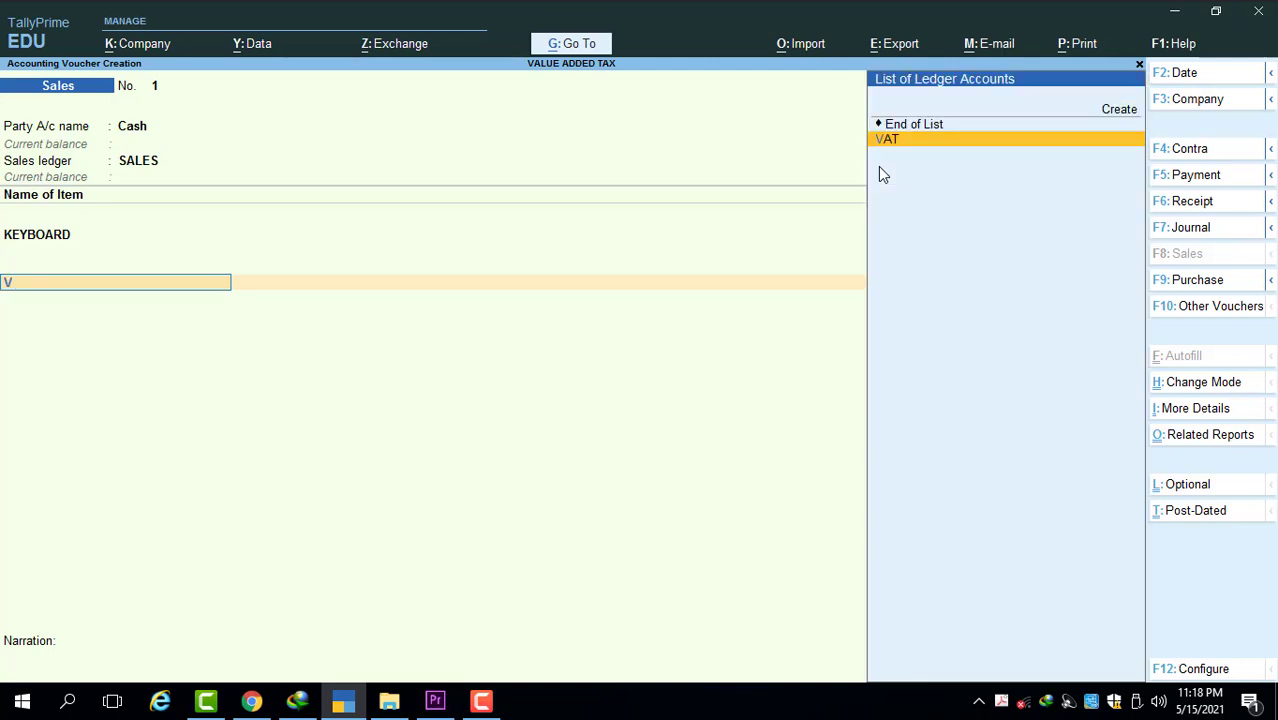
pyautogui.press('Return')
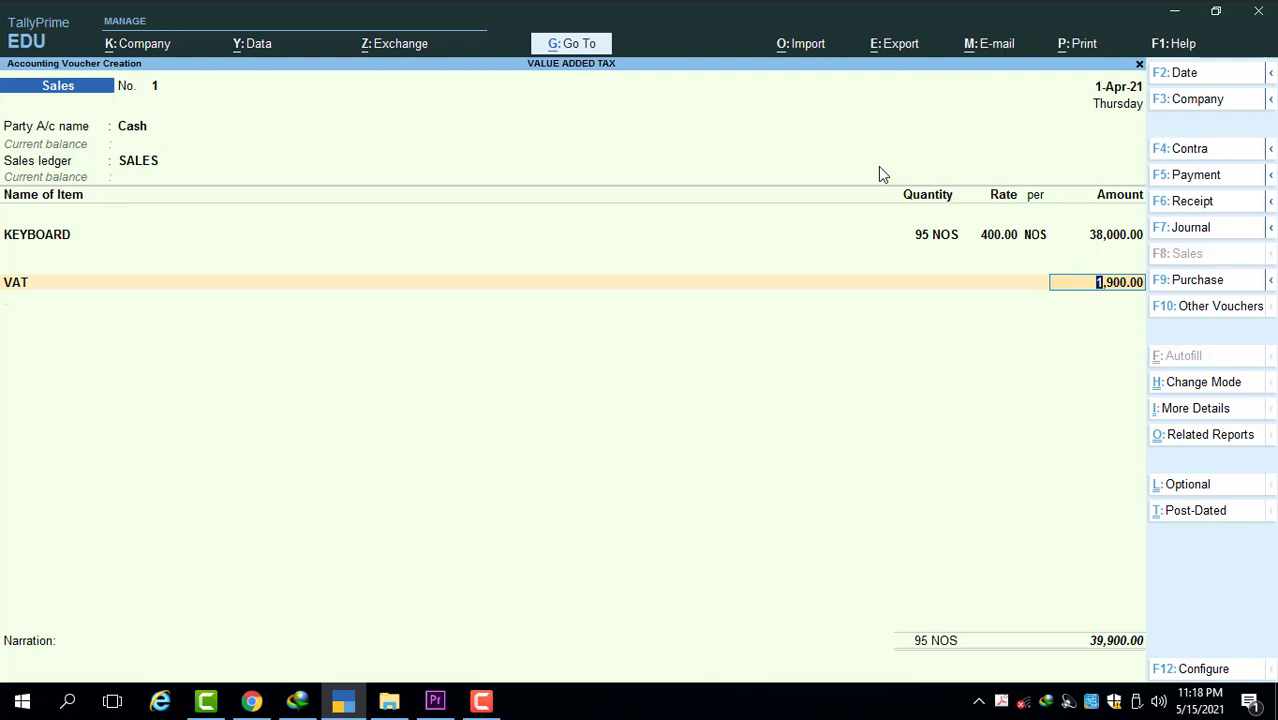
pyautogui.press('Return')
pyautogui.press('Return')
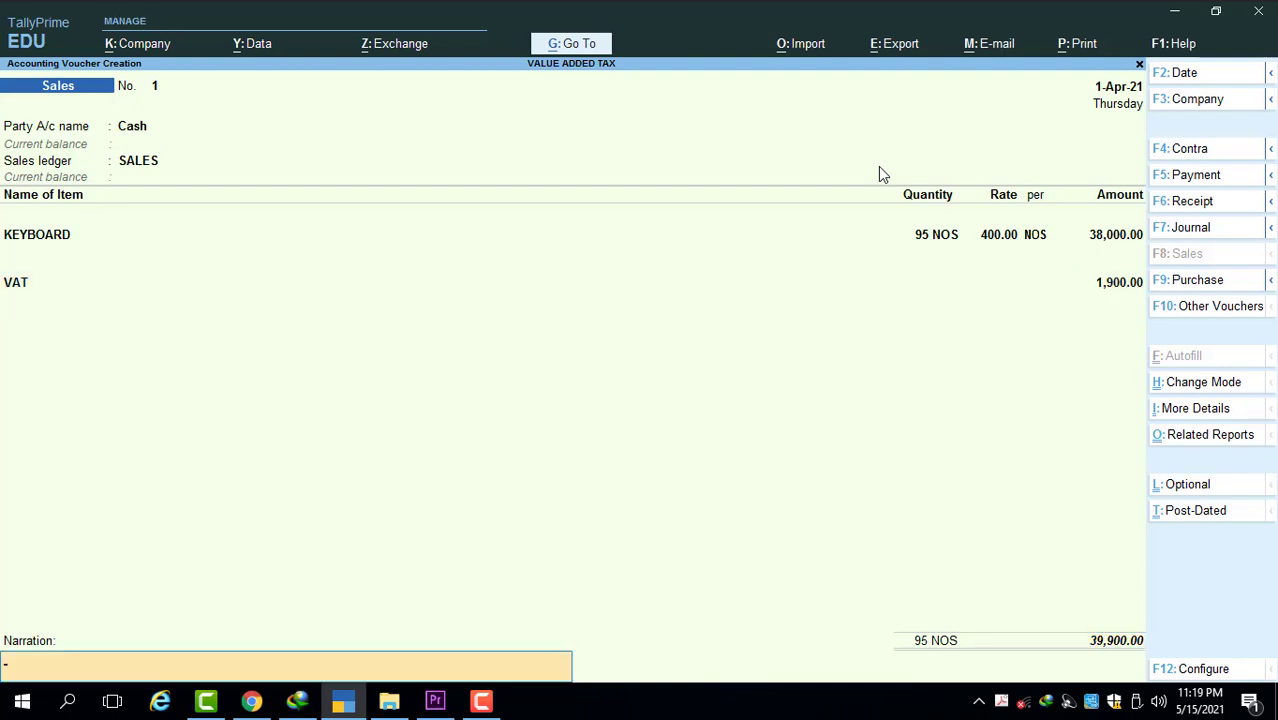
pyautogui.press('Return')
pyautogui.press('Return')
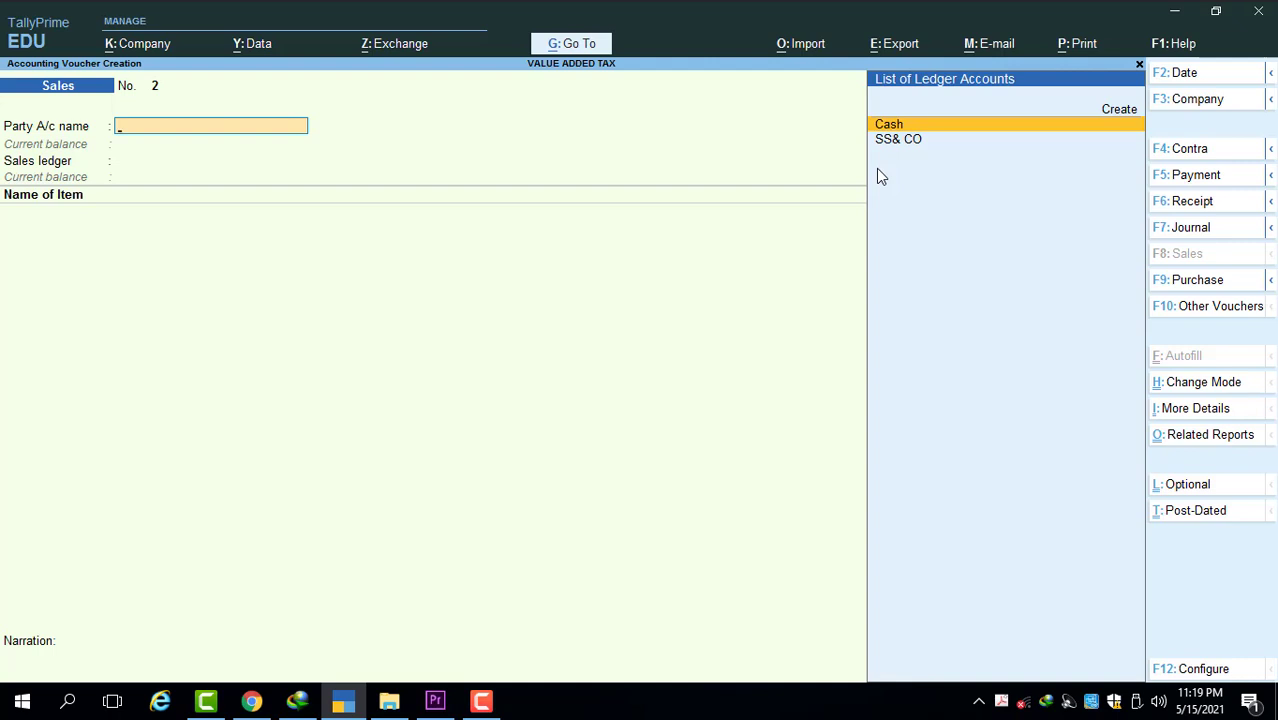
# Leave voucher entry for the Gateway of Tally and reopen Vouchers.
pyautogui.press('Escape')
pyautogui.press('Return')
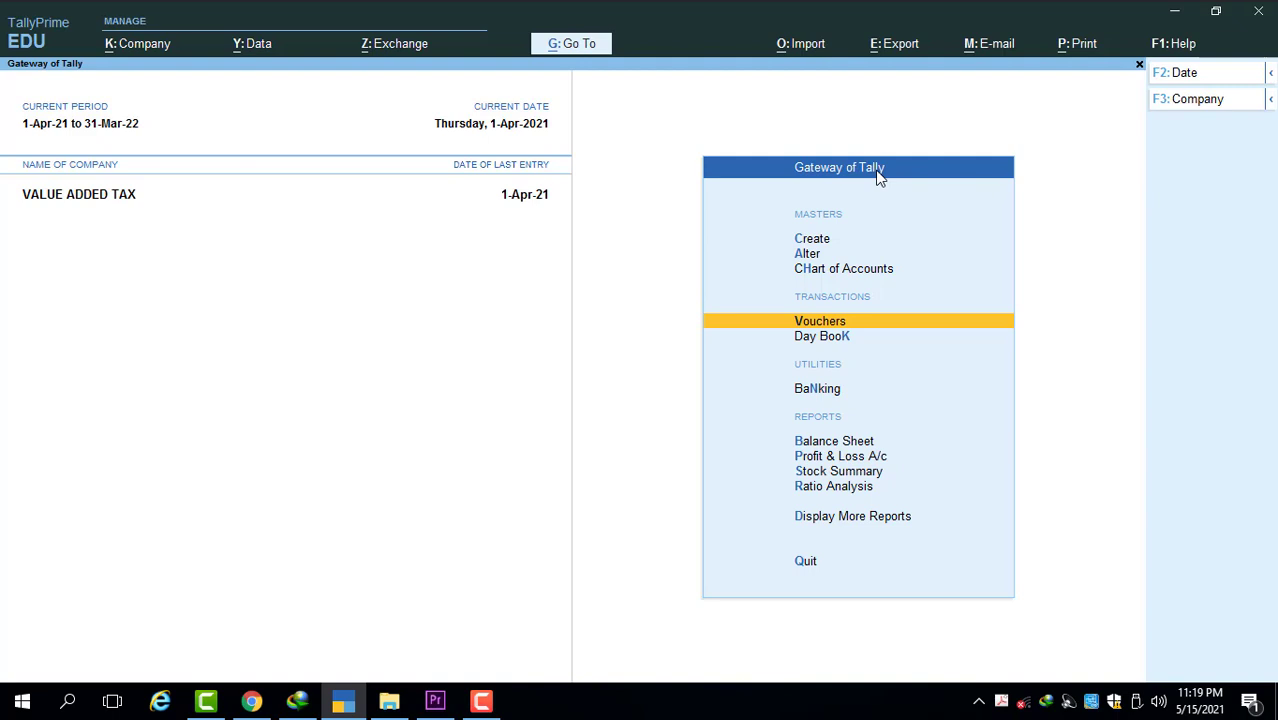
pyautogui.press('Down')
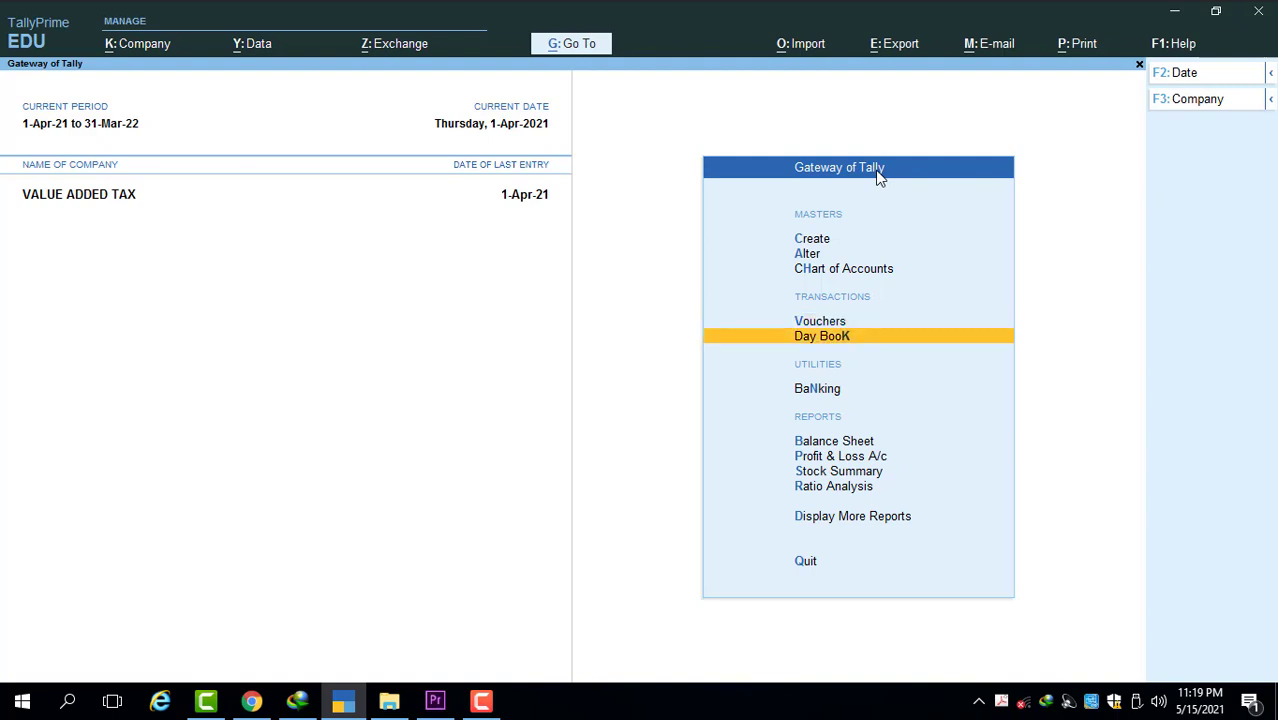
pyautogui.press('Up')
pyautogui.press('Return')
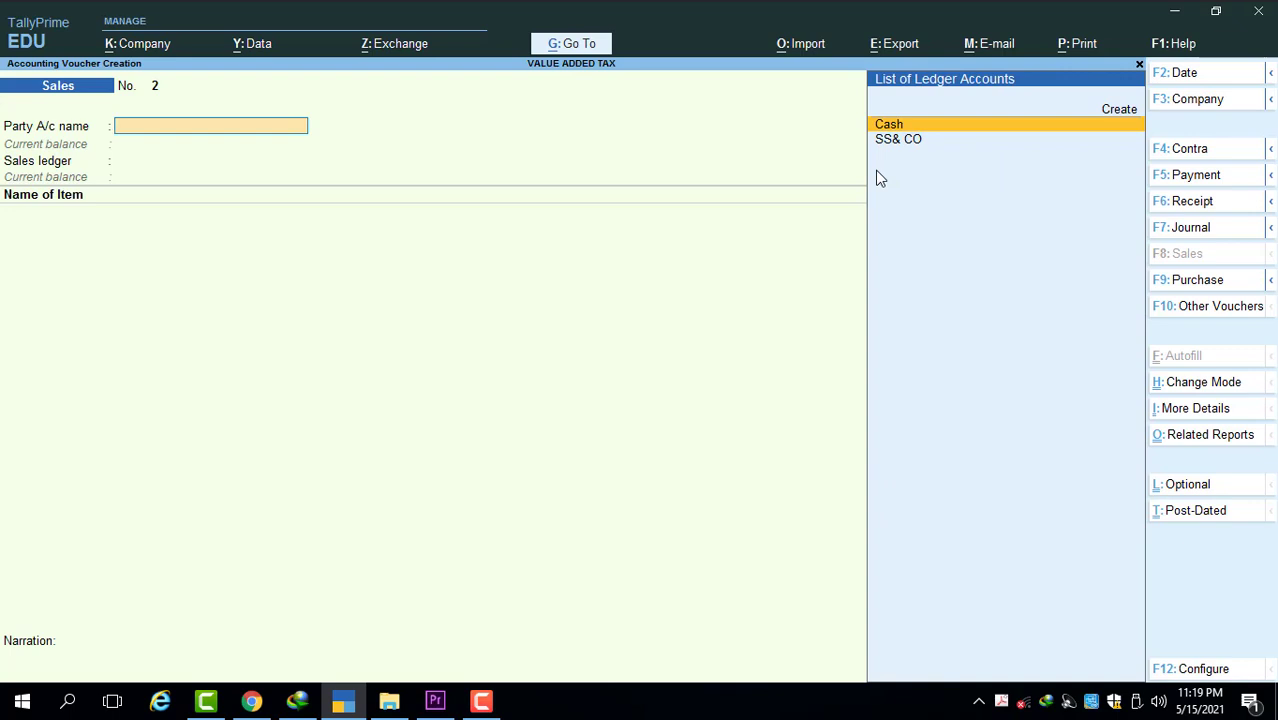
# Switch to a contra voucher and credit Cash with 30,000.
pyautogui.press('F4')
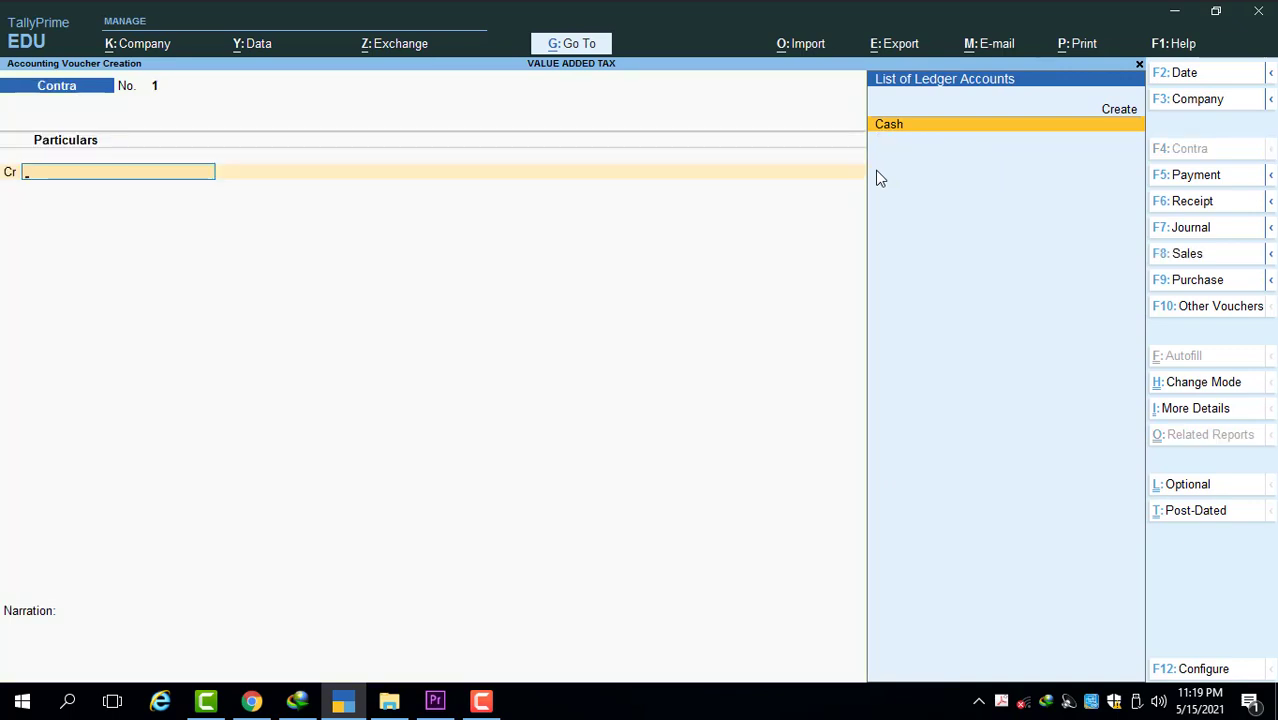
pyautogui.press('Return')
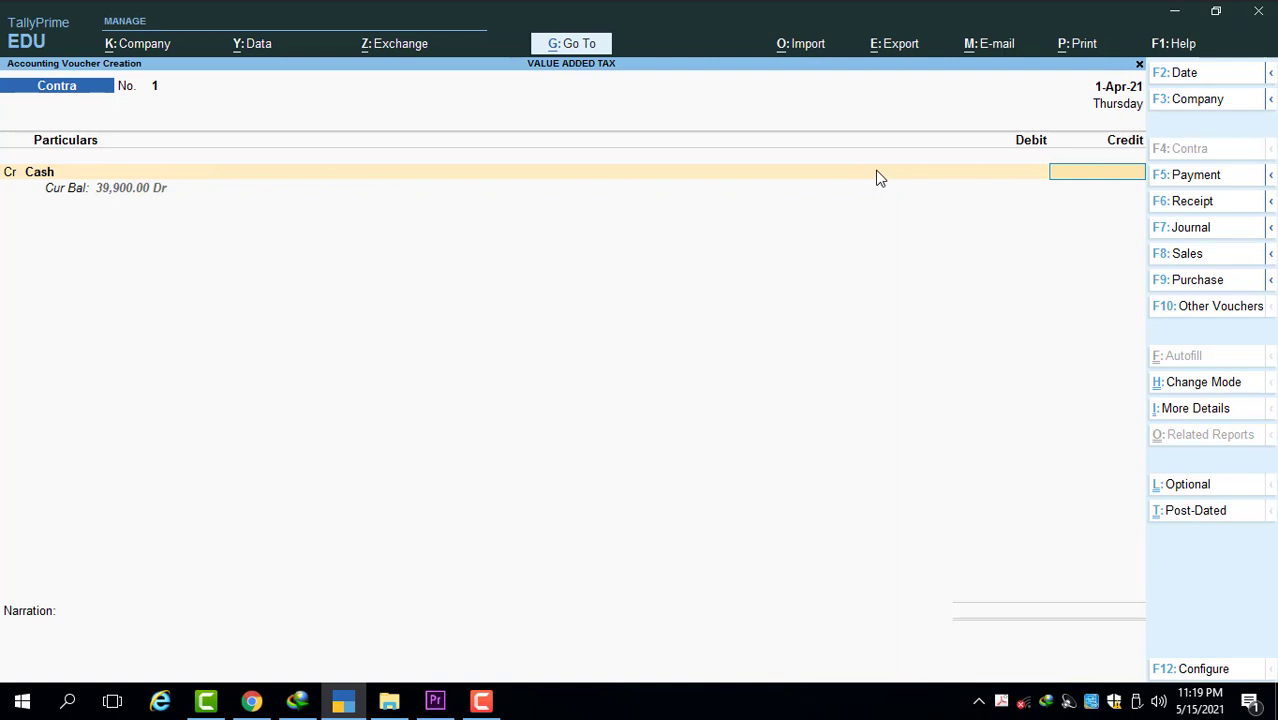
pyautogui.write('25000')
pyautogui.press('Return')
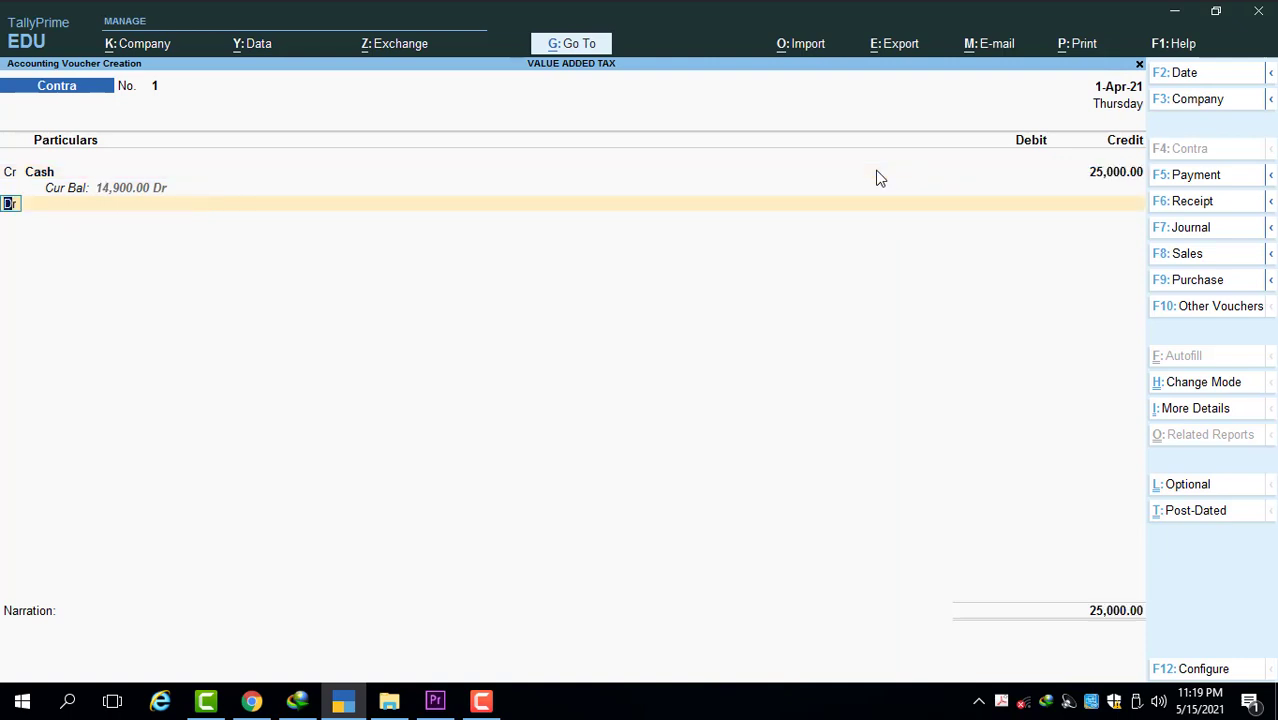
pyautogui.press('BackSpace')
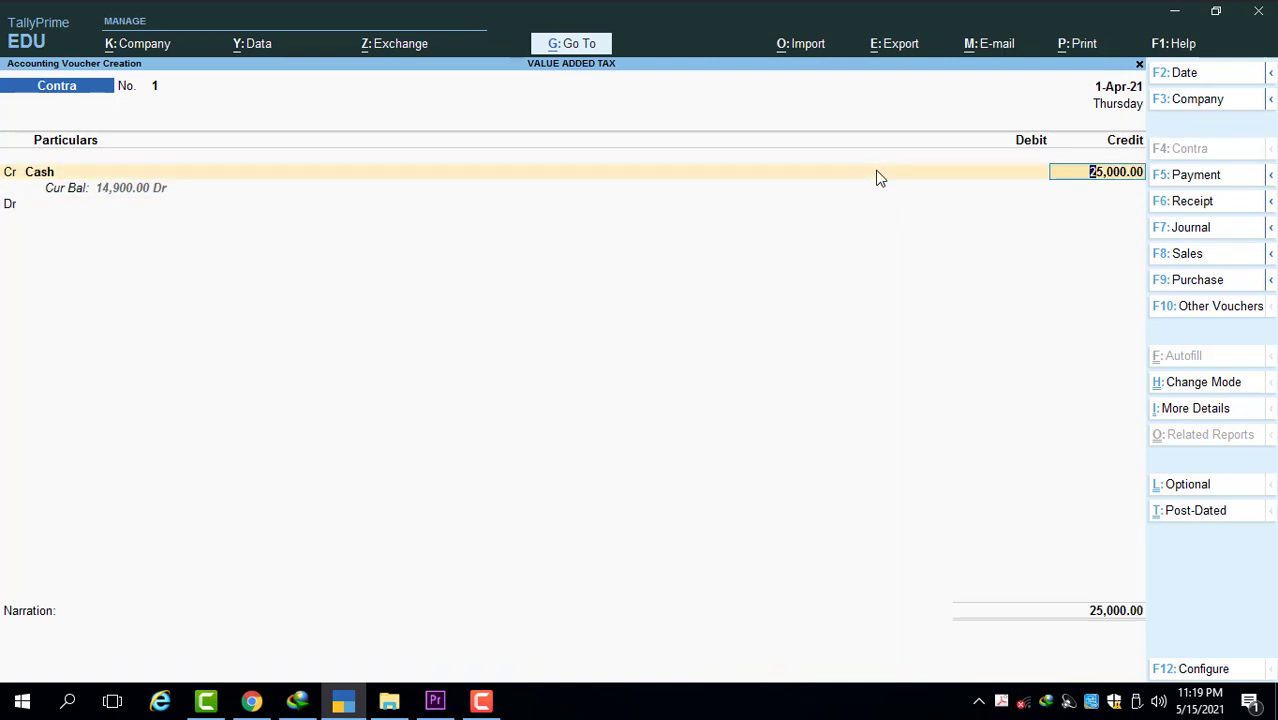
pyautogui.write('30000')
pyautogui.press('Return')
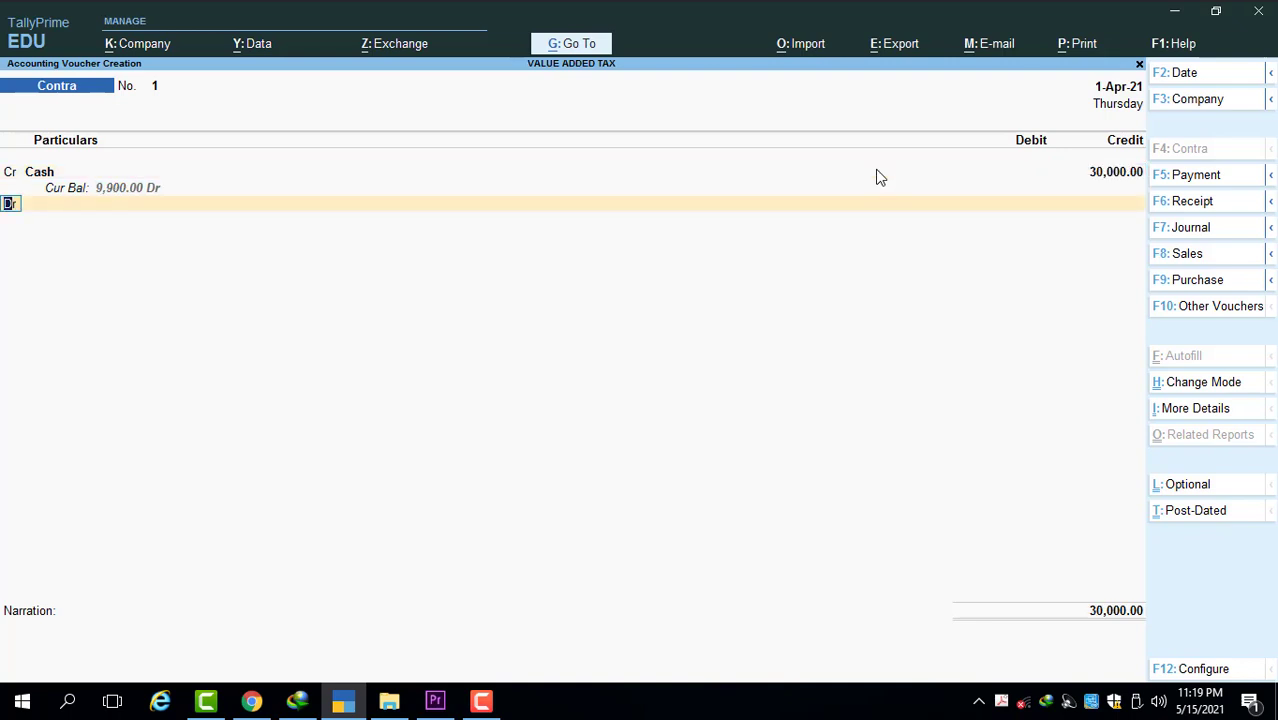
# Create an INDIAN BANK ledger under Bank Accounts from the contra debit line, leaving the bank account details blank.
pyautogui.press('Return')
pyautogui.hotkey('alt', 'c')
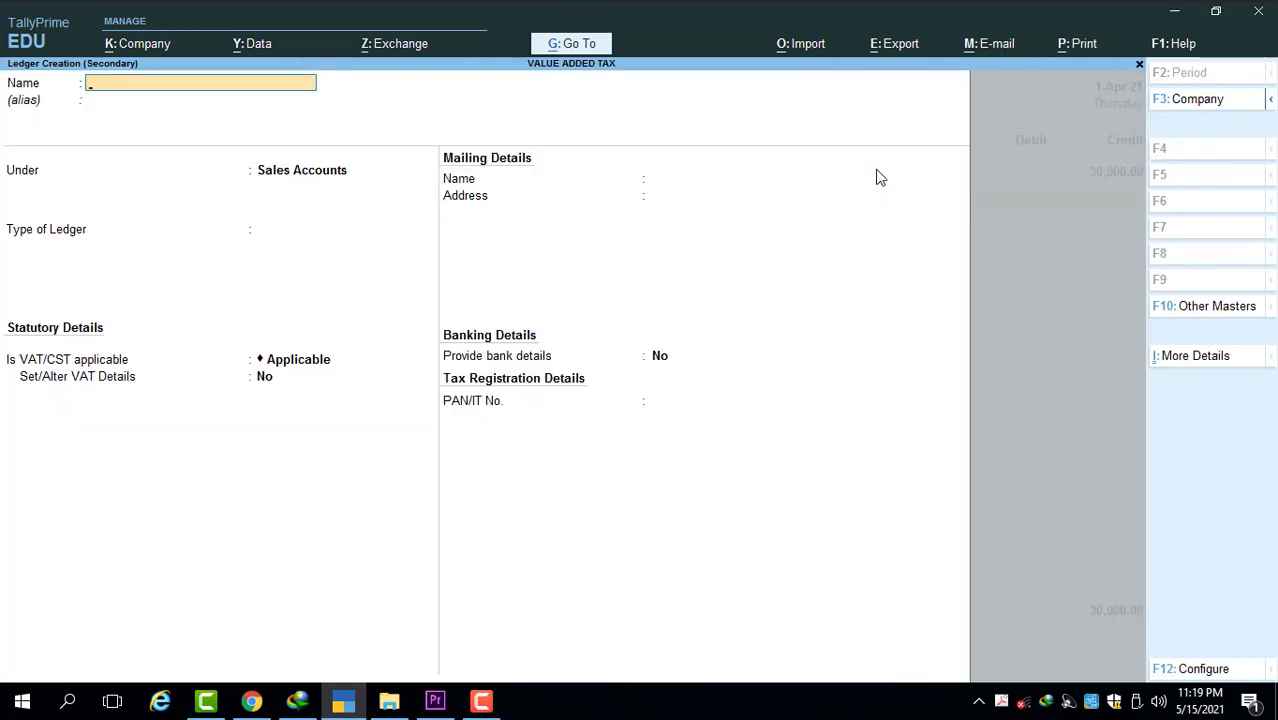
pyautogui.write('INDIAN BANK')
pyautogui.press('Return')
pyautogui.press('Return')
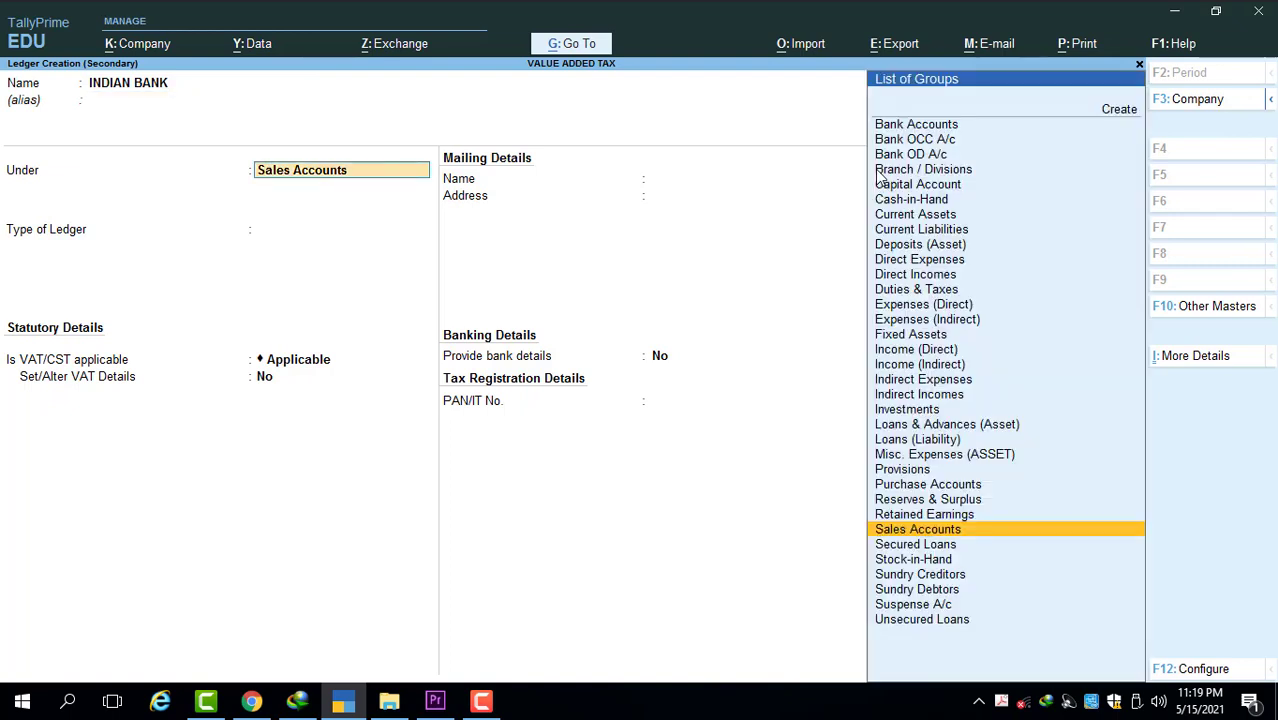
pyautogui.write('BANK A')
pyautogui.press('Return')
pyautogui.press('Return')
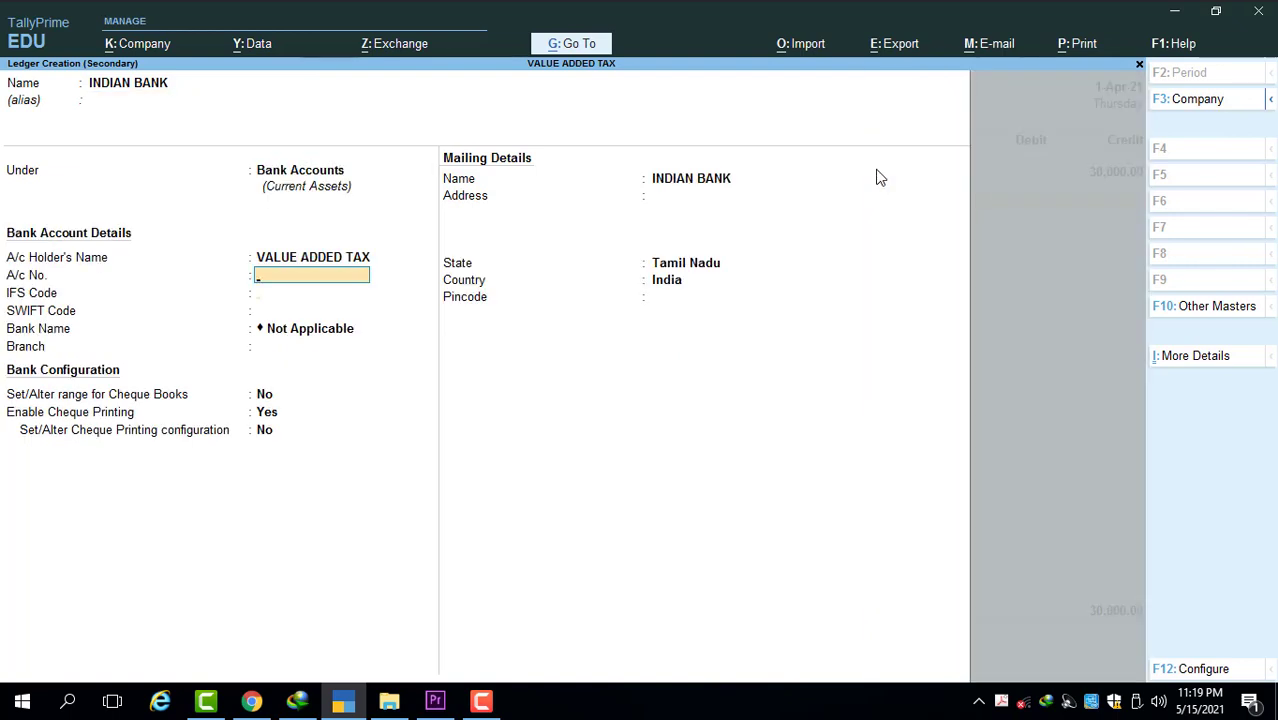
pyautogui.press('Return')
pyautogui.press('Return')
pyautogui.press('Return')
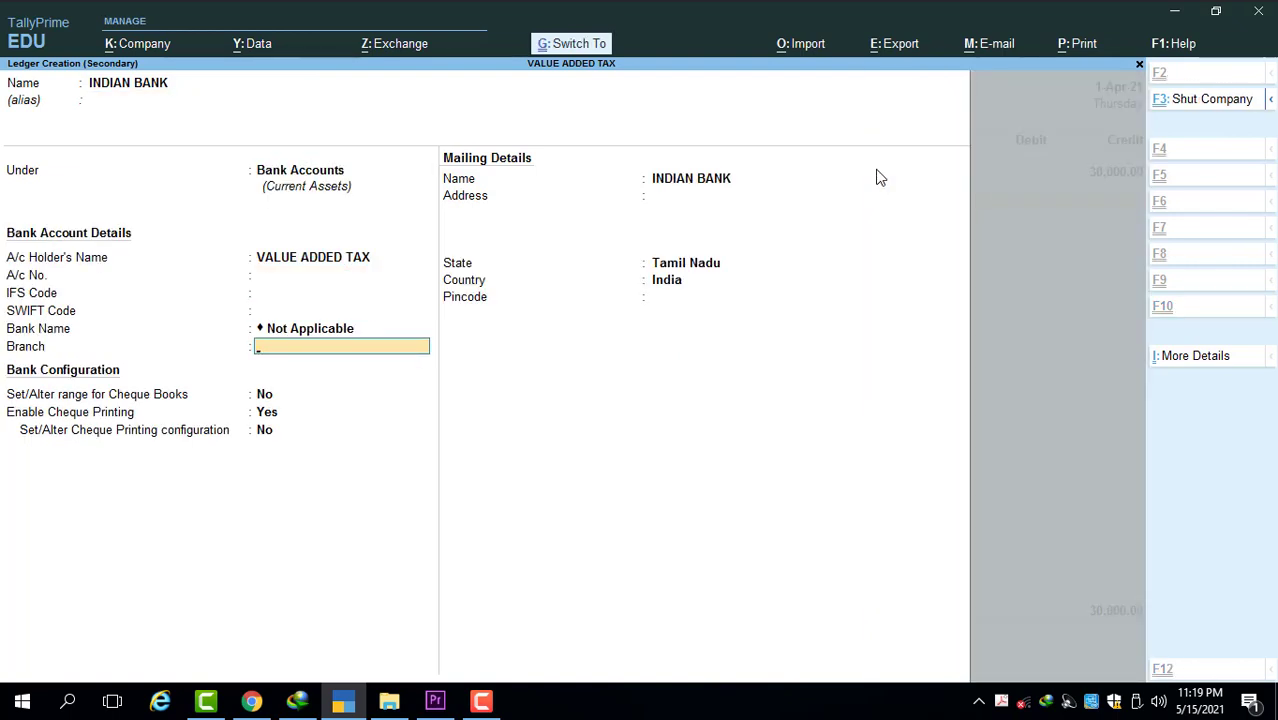
pyautogui.hotkey('ctrl', 'a')
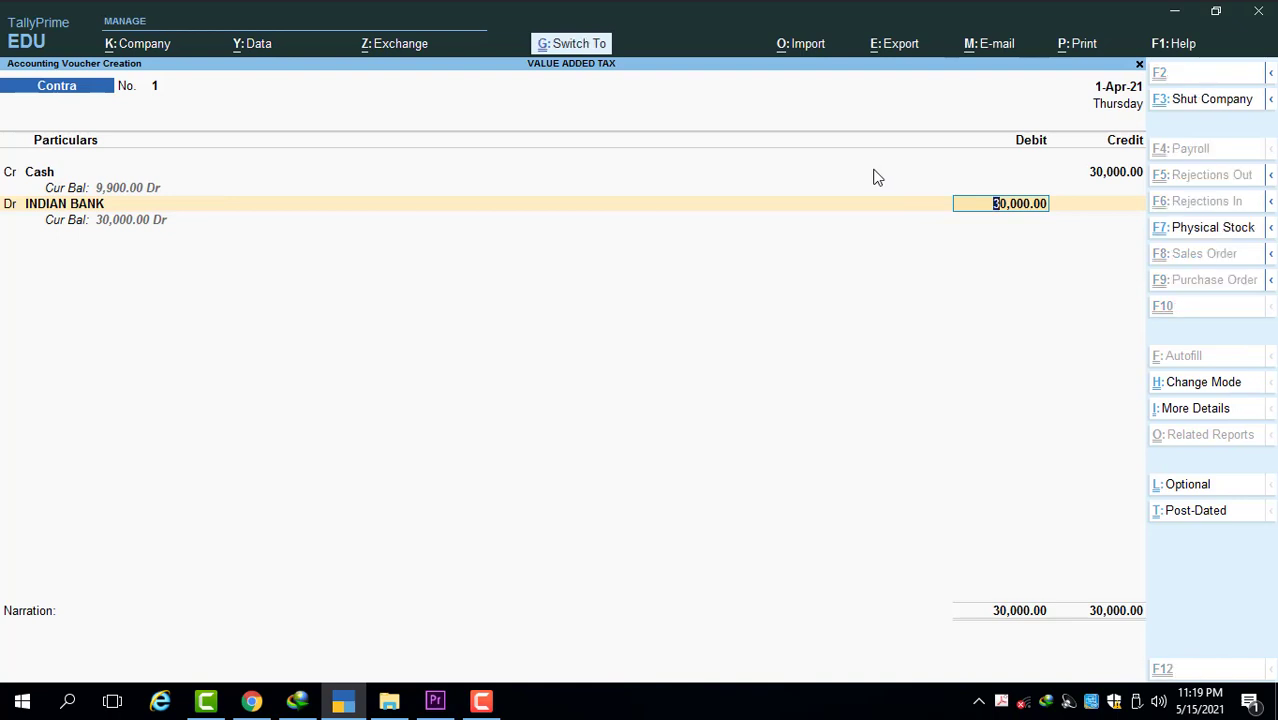
# Save the contra voucher with INDIAN BANK debited 30,000, and leave and reopen voucher entry.
pyautogui.hotkey('ctrl', 'a')
pyautogui.press('Escape')
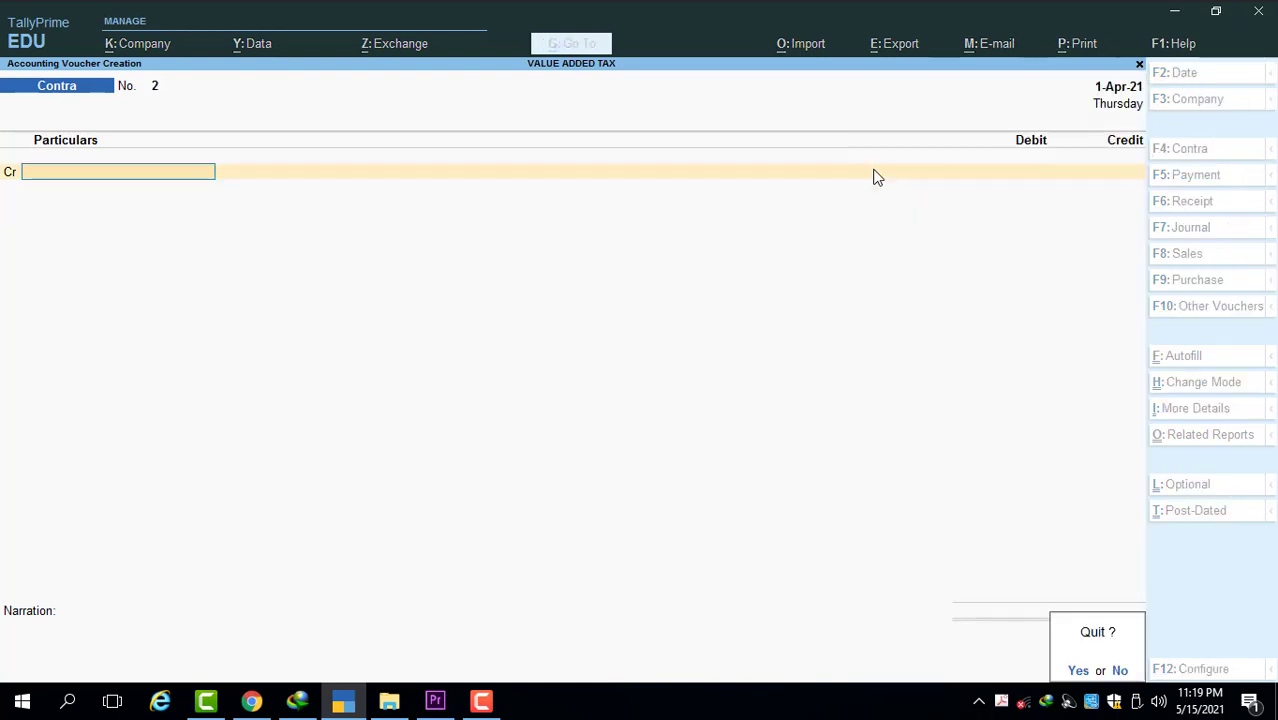
pyautogui.press('y')
pyautogui.press('Return')
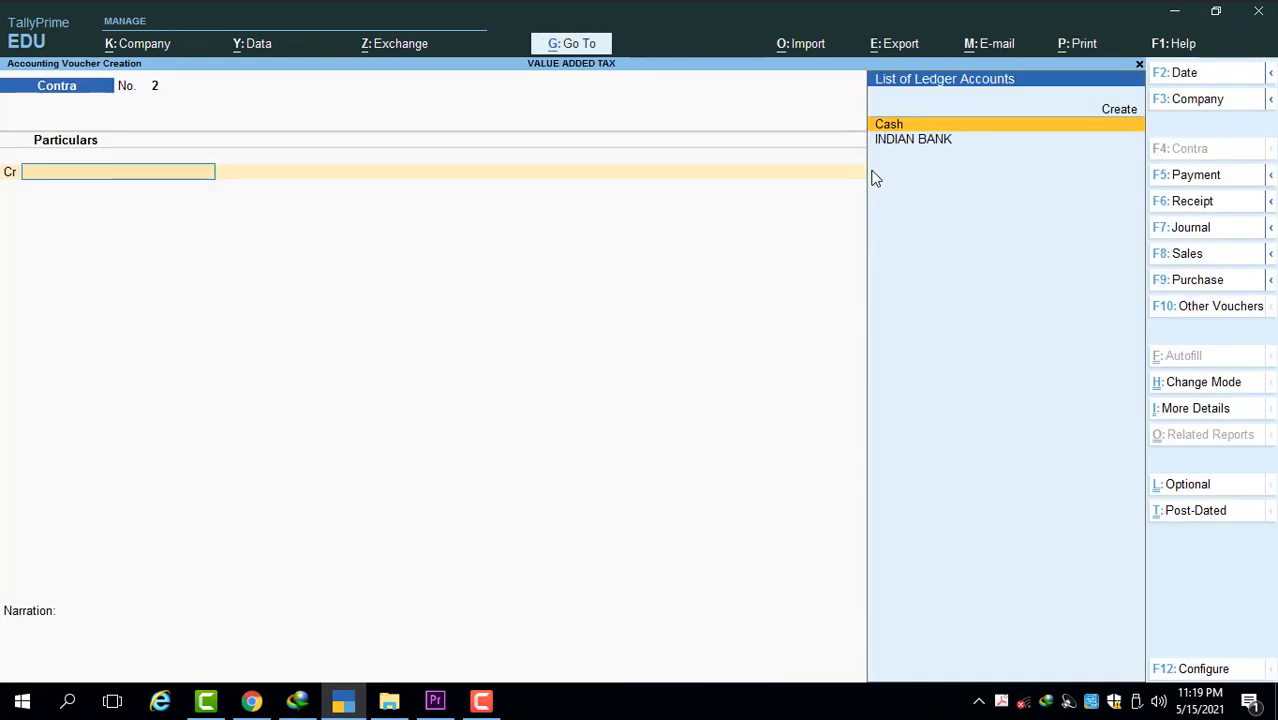
# Switch to a payment voucher and start an Autofill for a Stat Payment with VAT as the tax type.
pyautogui.press('F5')
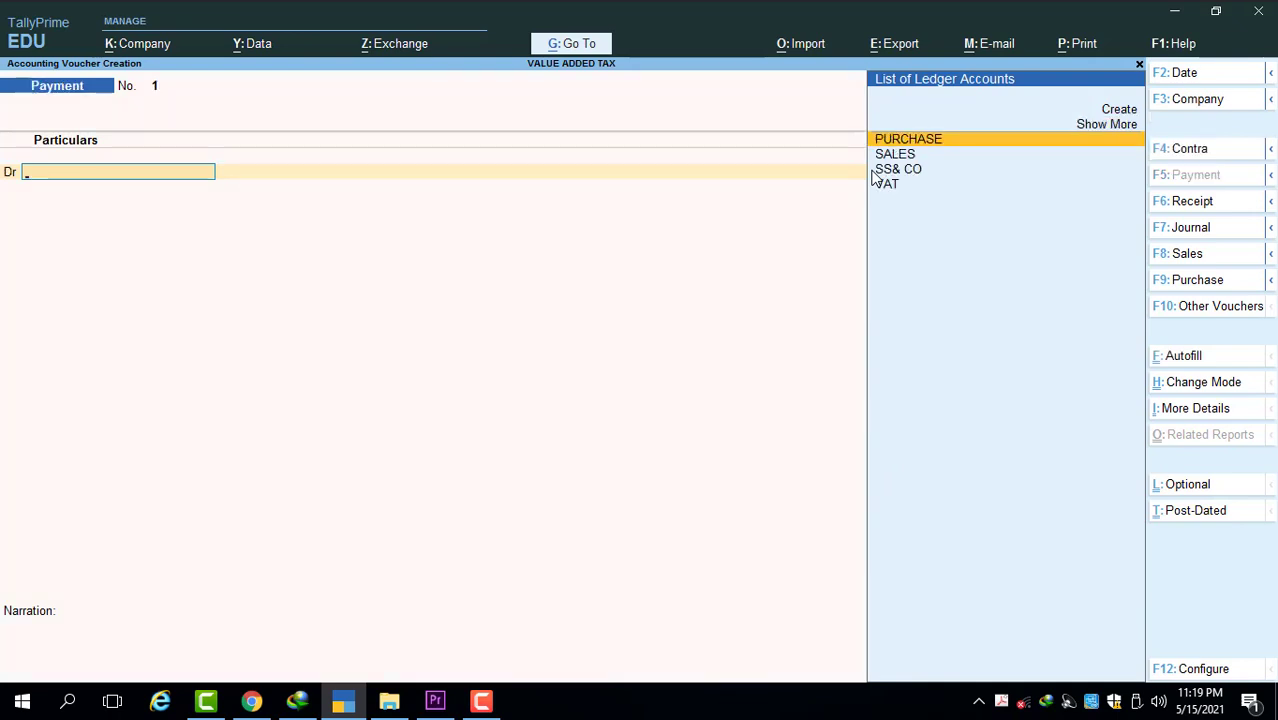
pyautogui.press('ctrl')
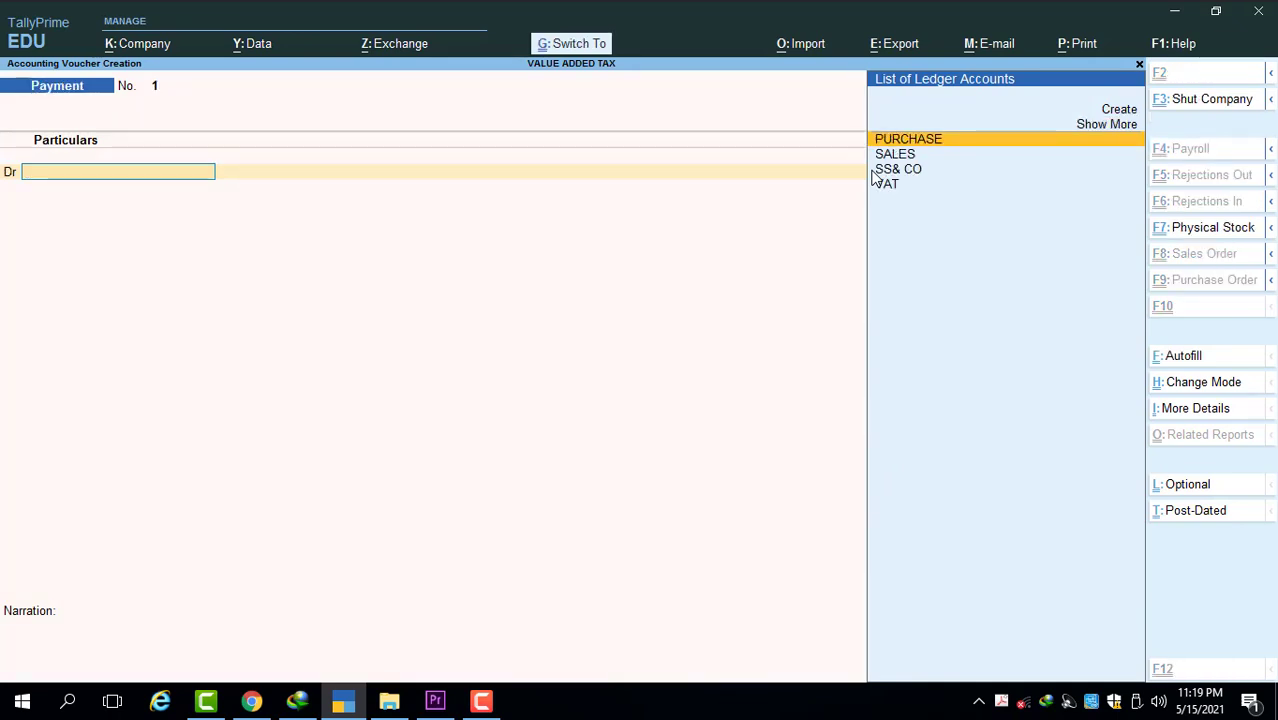
pyautogui.hotkey('ctrl', 'f')
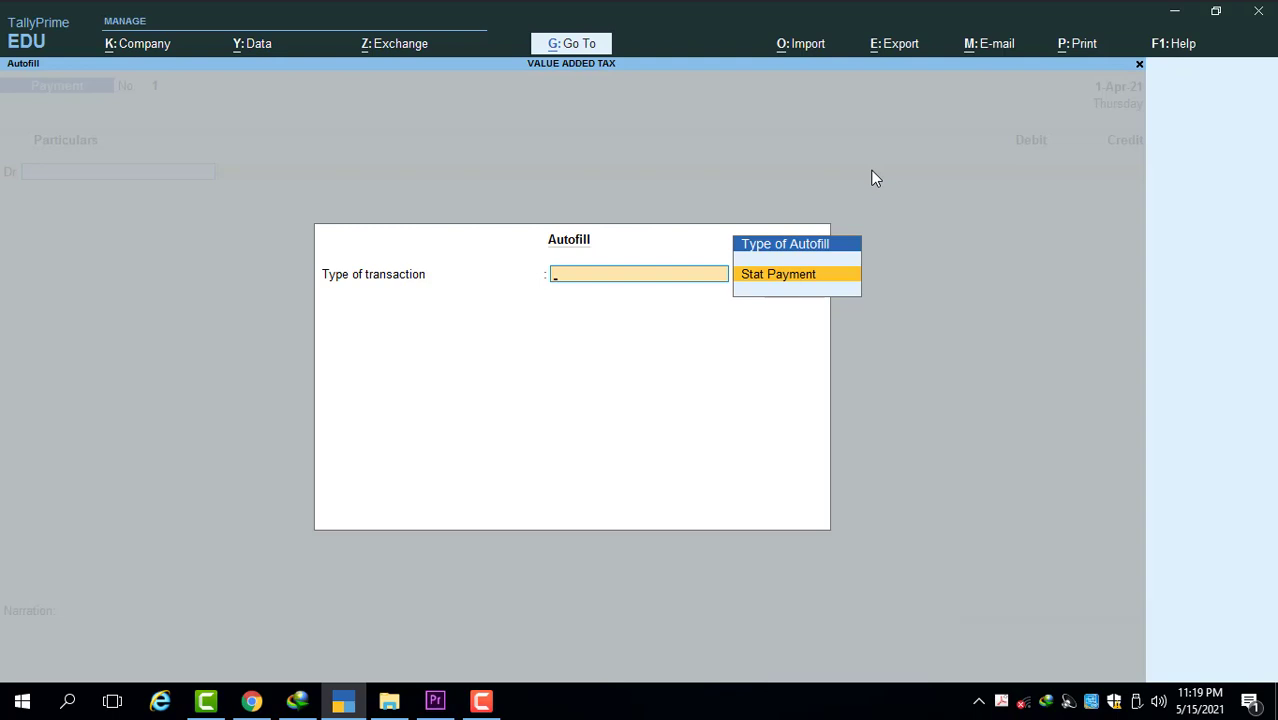
pyautogui.press('Return')
pyautogui.press('Down')
pyautogui.press('Return')
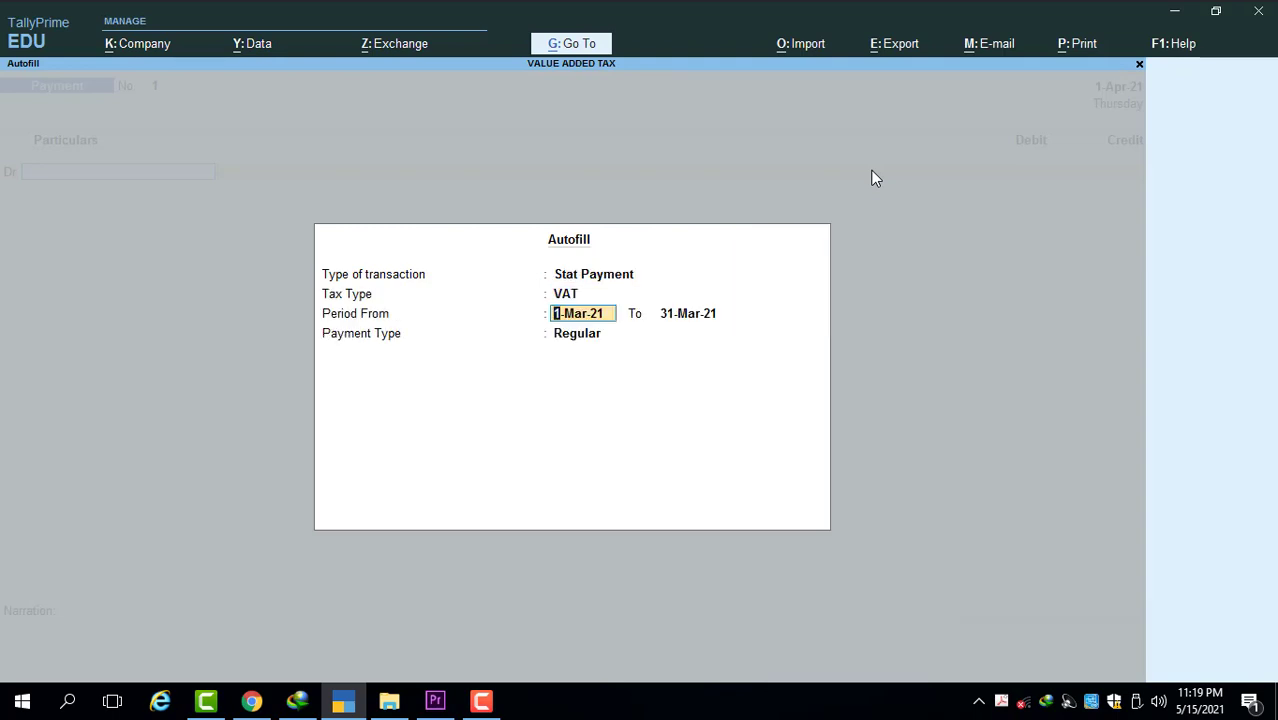
# Set the Autofill period from 1-Apr-21 to 1-May-21, keep the Regular payment type, and accept it.
pyautogui.write('1-4-2021')
pyautogui.press('Return')
pyautogui.write('1-')
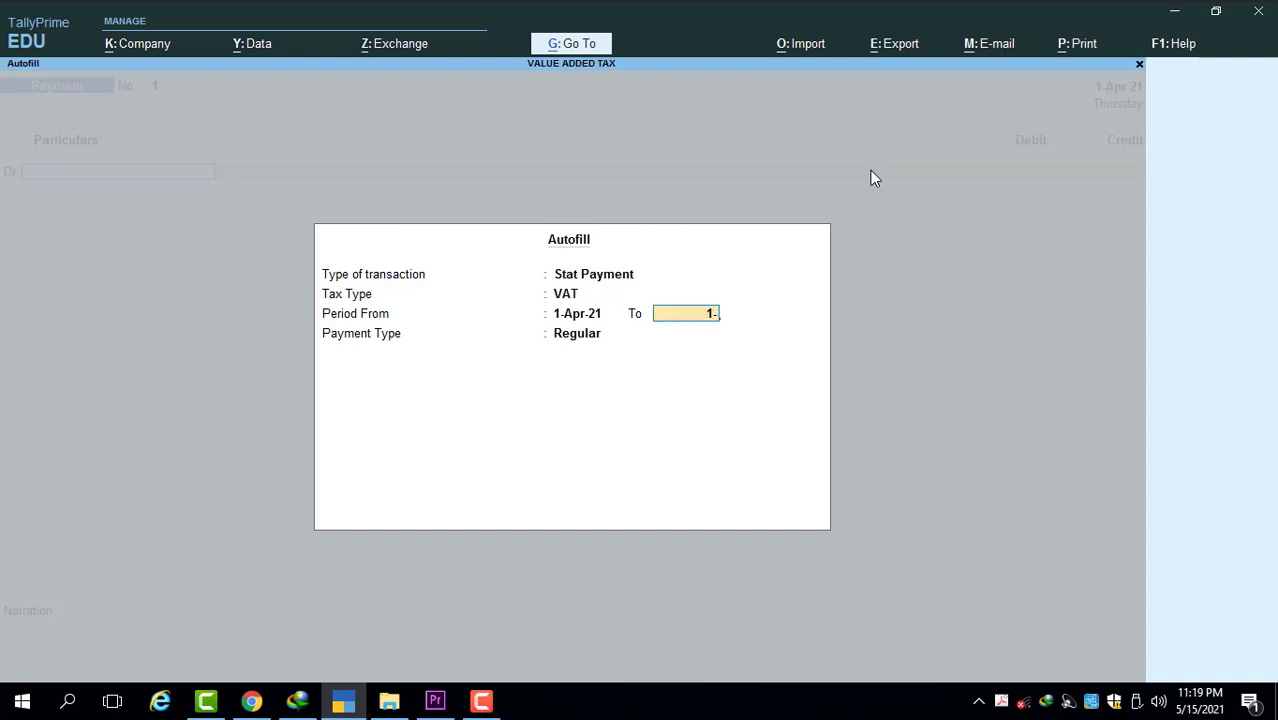
pyautogui.write('5-22')
pyautogui.press('BackSpace')
pyautogui.write('02')
pyautogui.press('Return')
pyautogui.press('Return')
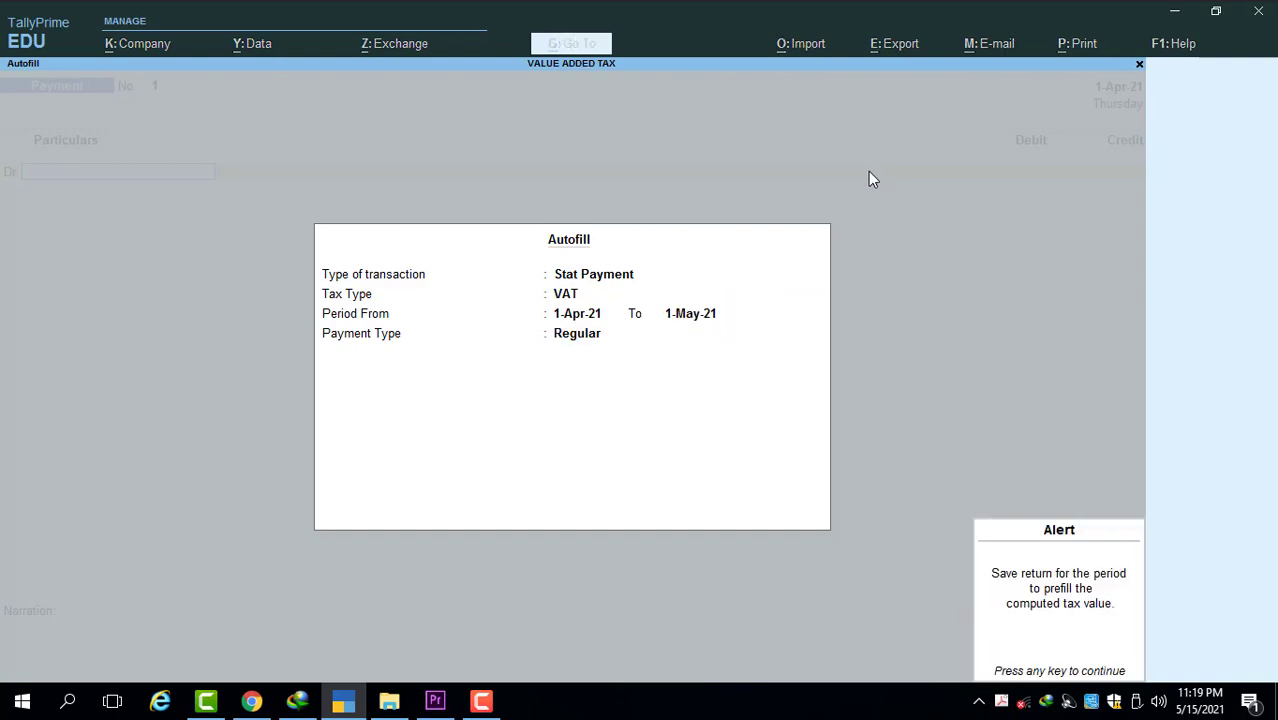
pyautogui.press('Return')
# Debit the VAT ledger with 650 in the payment voucher.
pyautogui.press('Down')
pyautogui.press('Down')
pyautogui.press('Down')
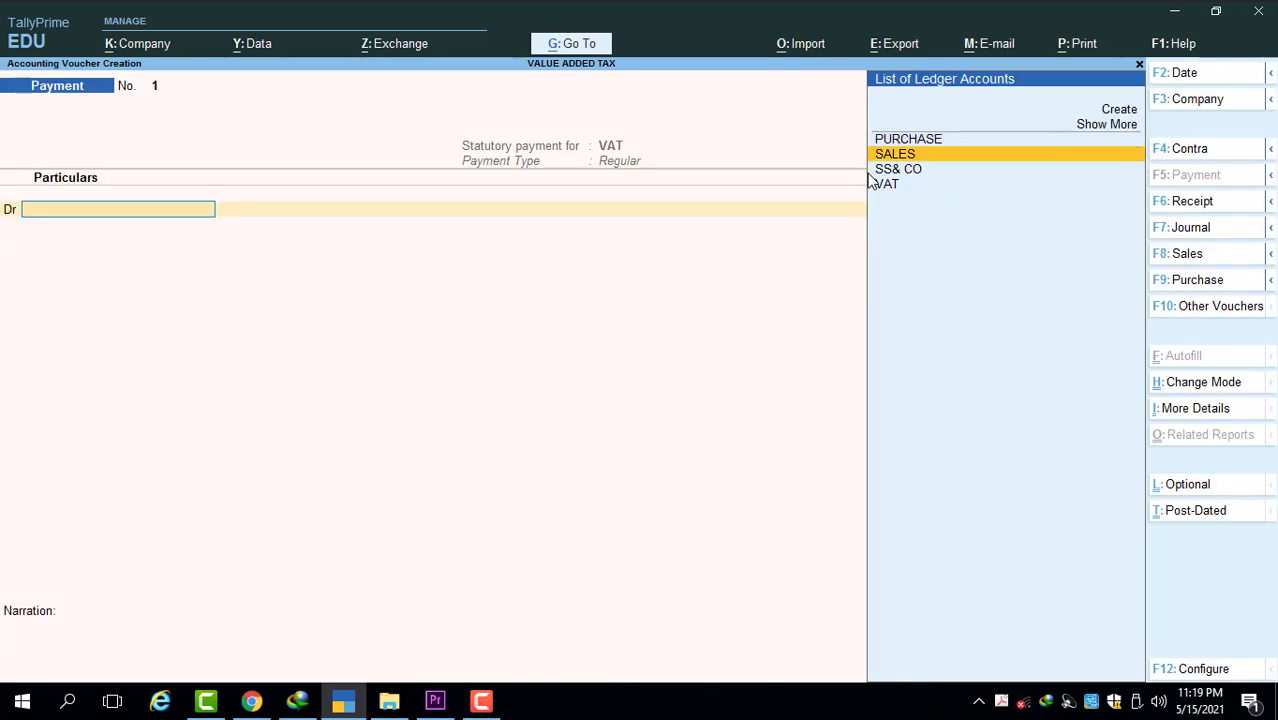
pyautogui.press('Return')
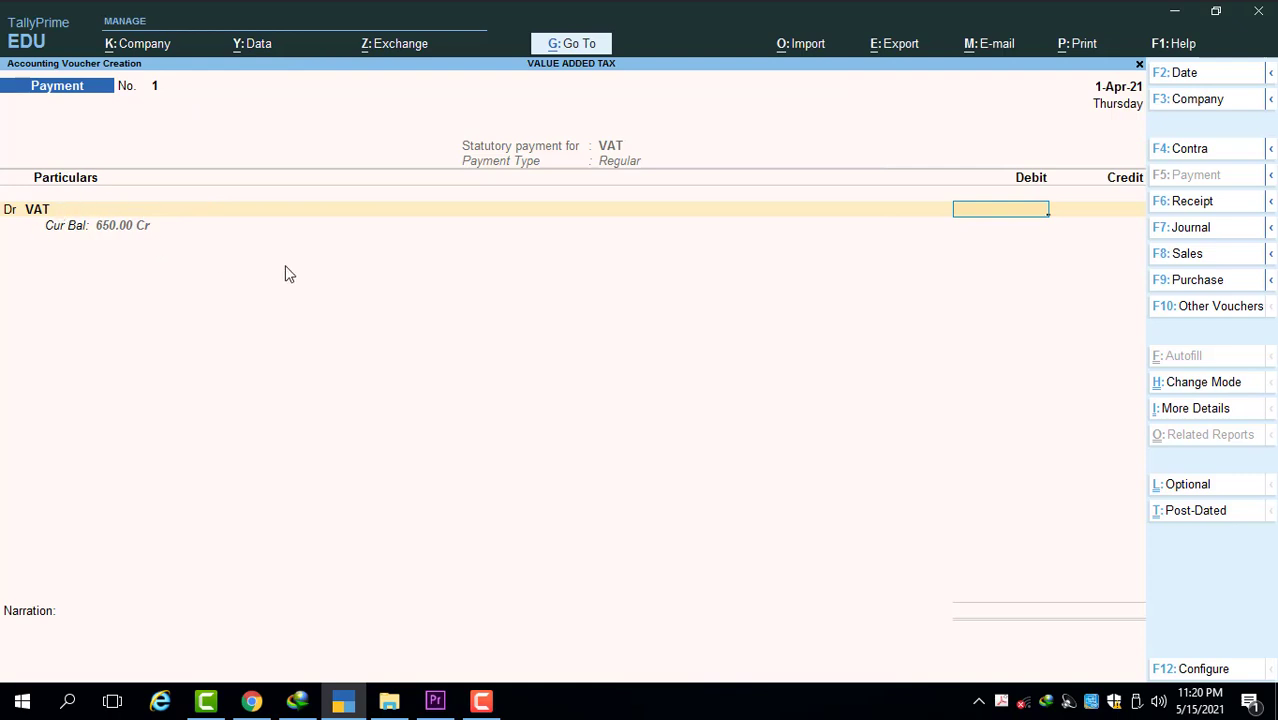
pyautogui.write('650')
pyautogui.press('Return')
# Credit INDIAN BANK with 650 by cheque, leave the instrument number and narration blank, and save the payment voucher.
pyautogui.press('Down')
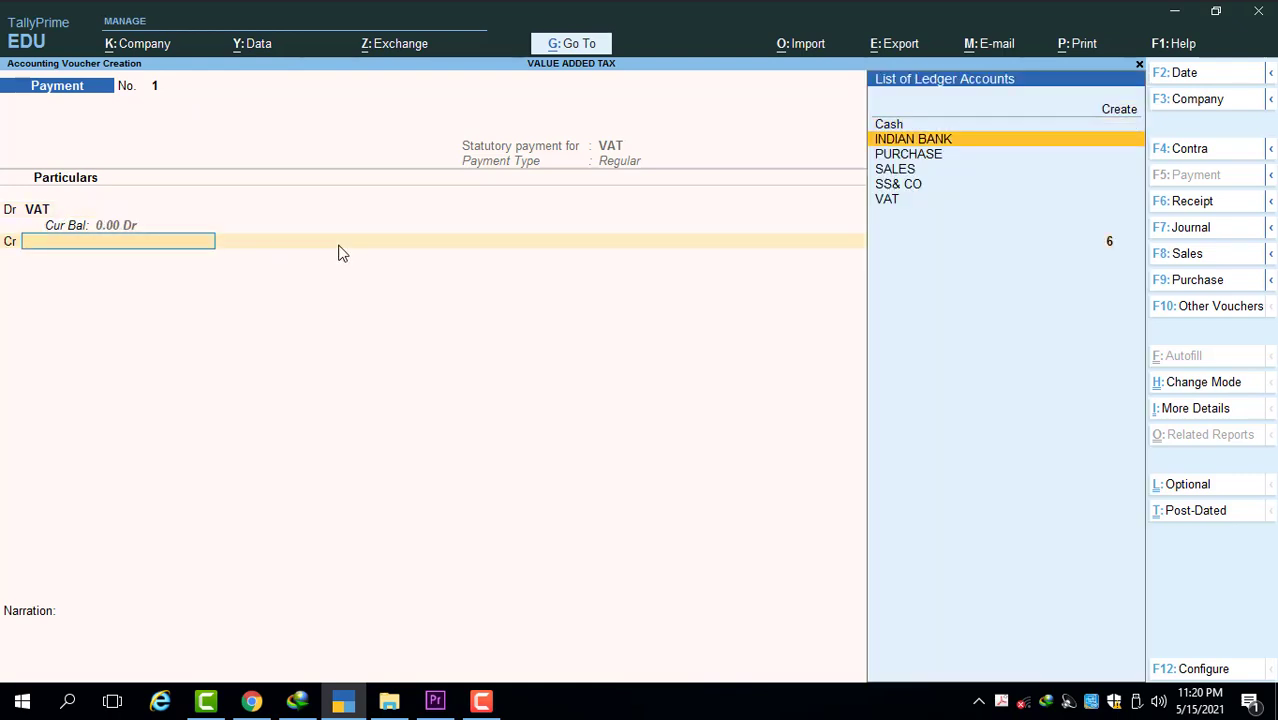
pyautogui.press('Return')
pyautogui.press('Return')
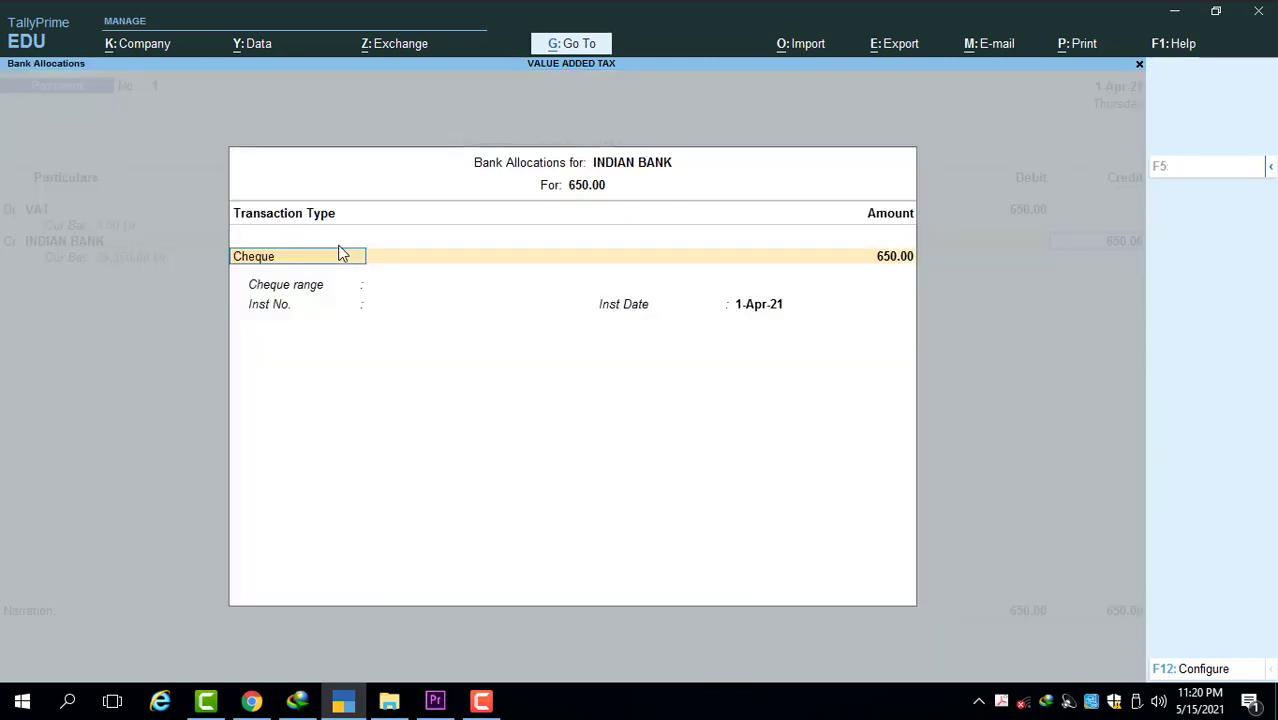
pyautogui.press('Return')
pyautogui.press('Return')
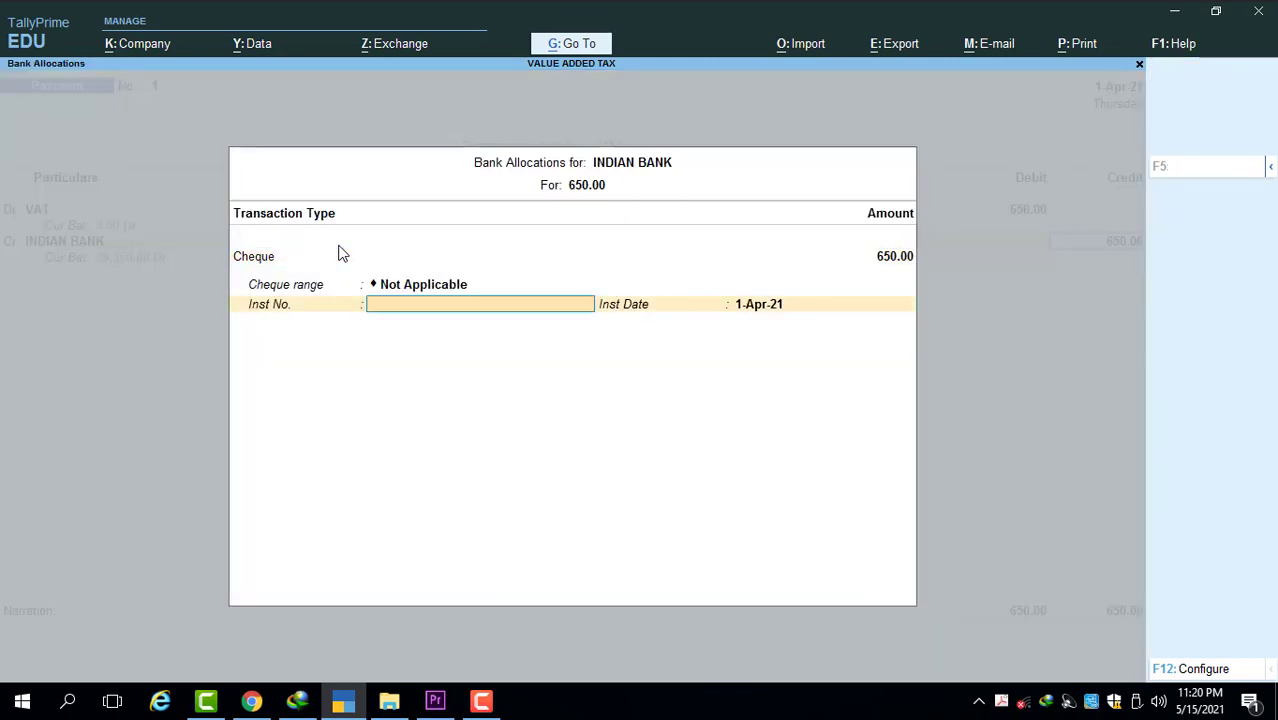
pyautogui.press('Return')
pyautogui.press('Return')
pyautogui.press('Return')
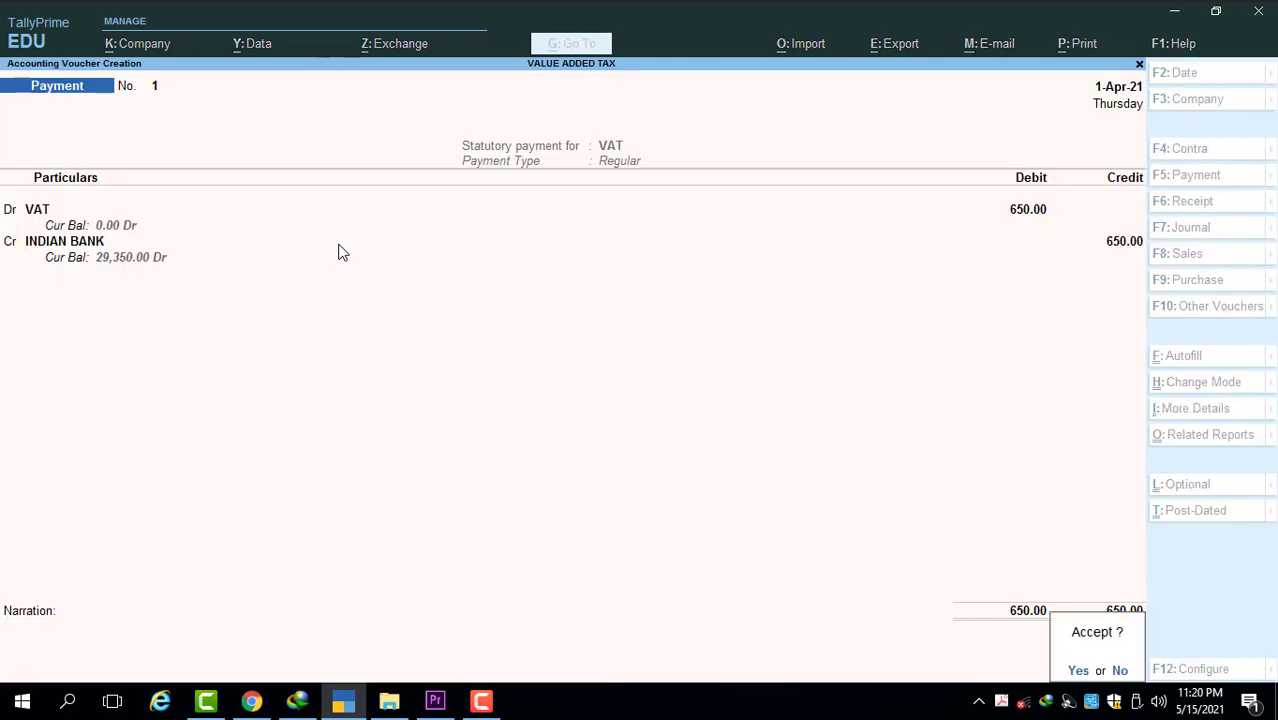
pyautogui.press('Return')
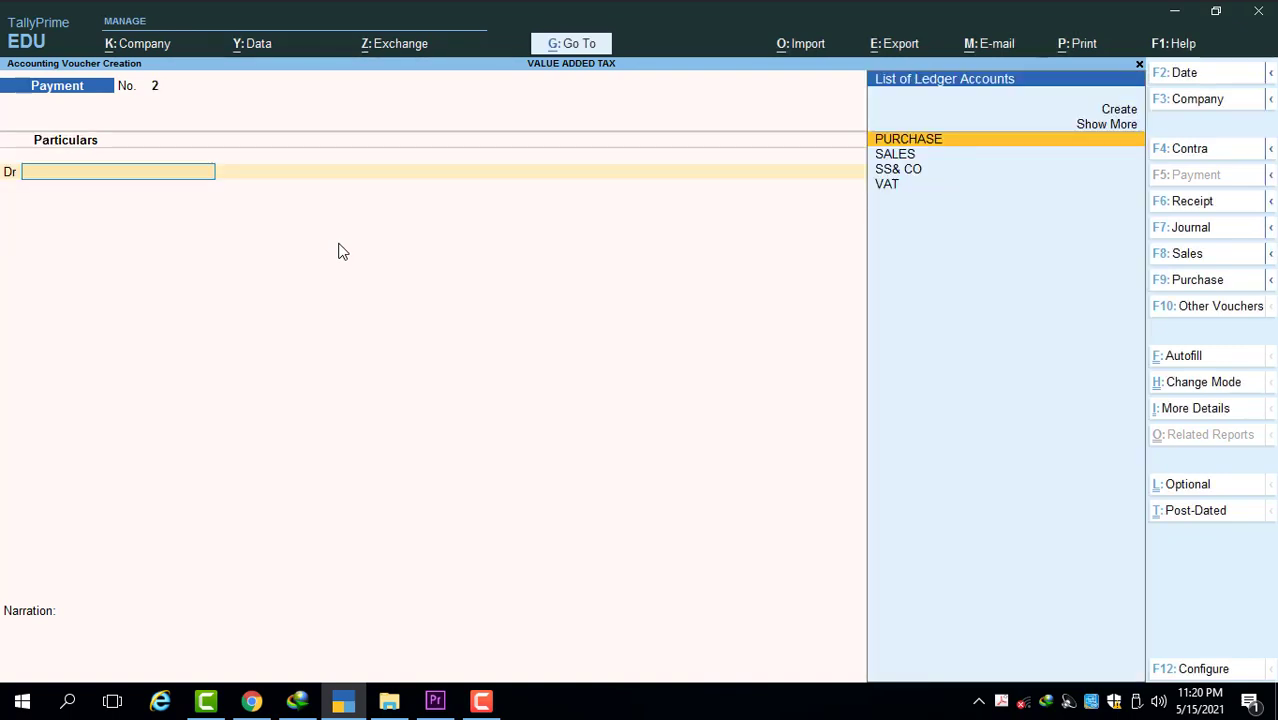
# Leave voucher entry and open the company's Balance Sheet to examine its liabilities.
pyautogui.press('Escape')
pyautogui.press('y')
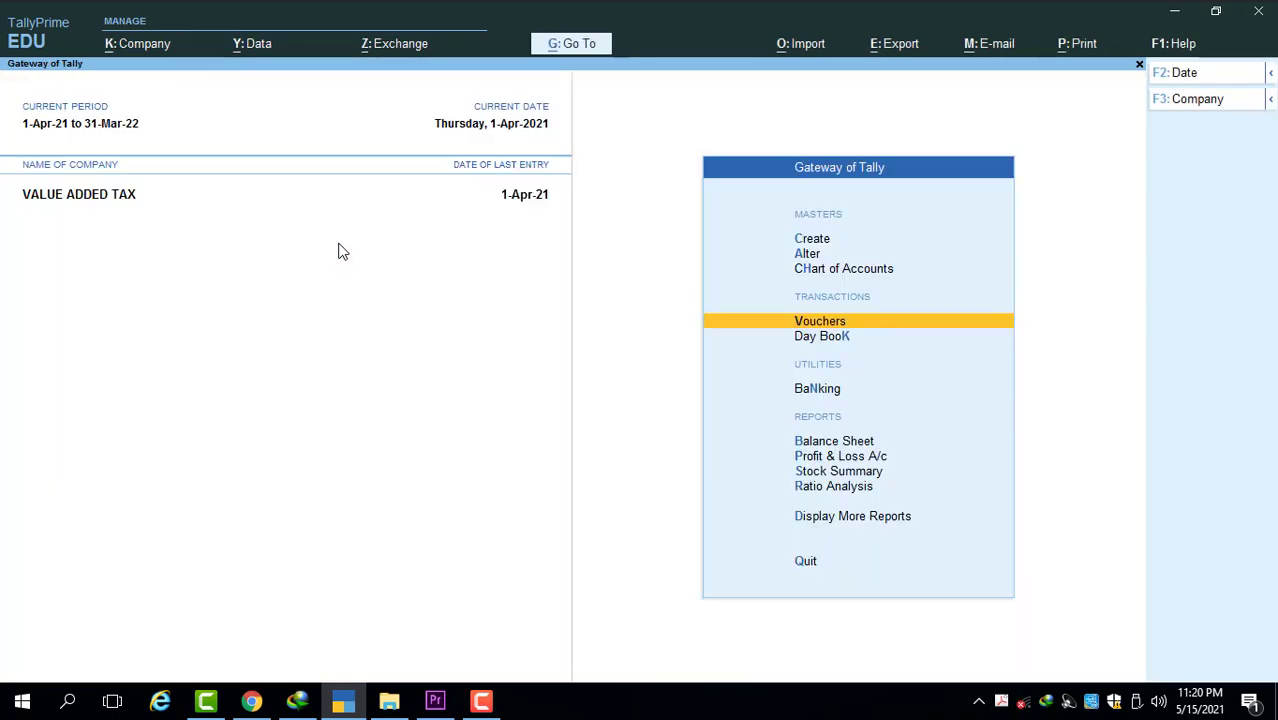
pyautogui.press('Down')
pyautogui.press('Down')
pyautogui.press('Down')
pyautogui.press('Down')
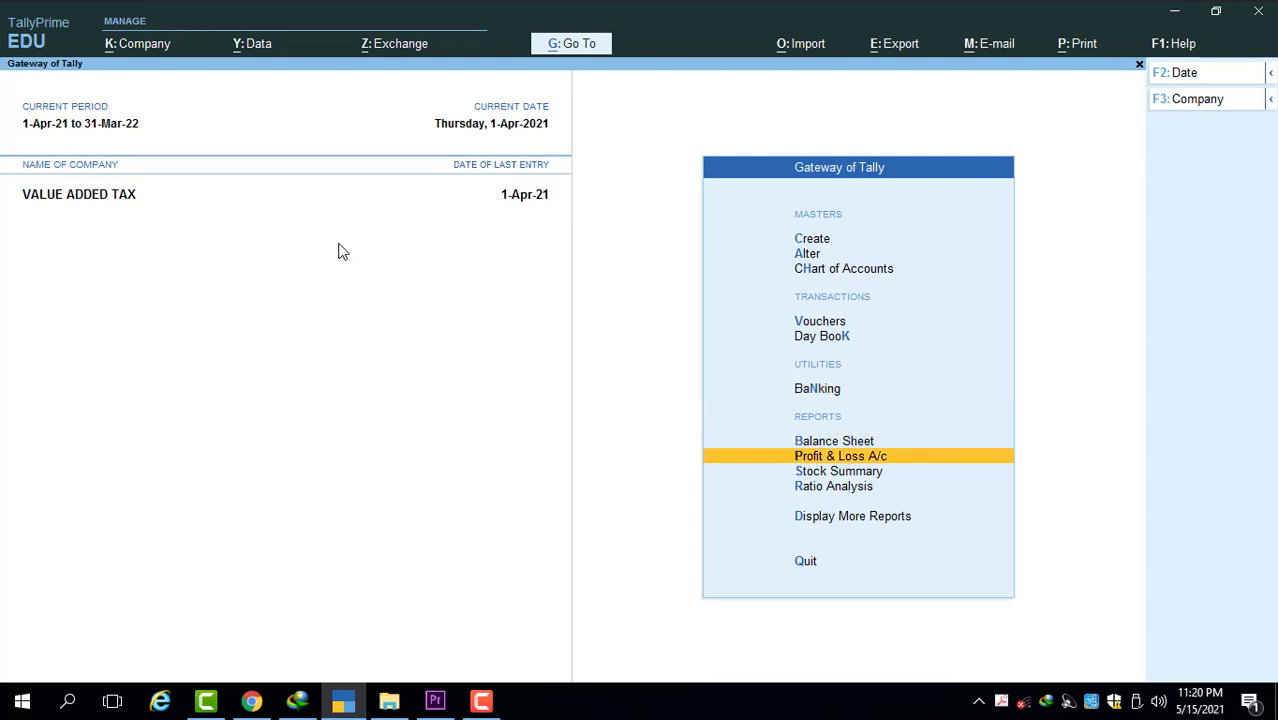
pyautogui.press('Up')
pyautogui.press('Return')
pyautogui.press('Down')
pyautogui.press('Down')
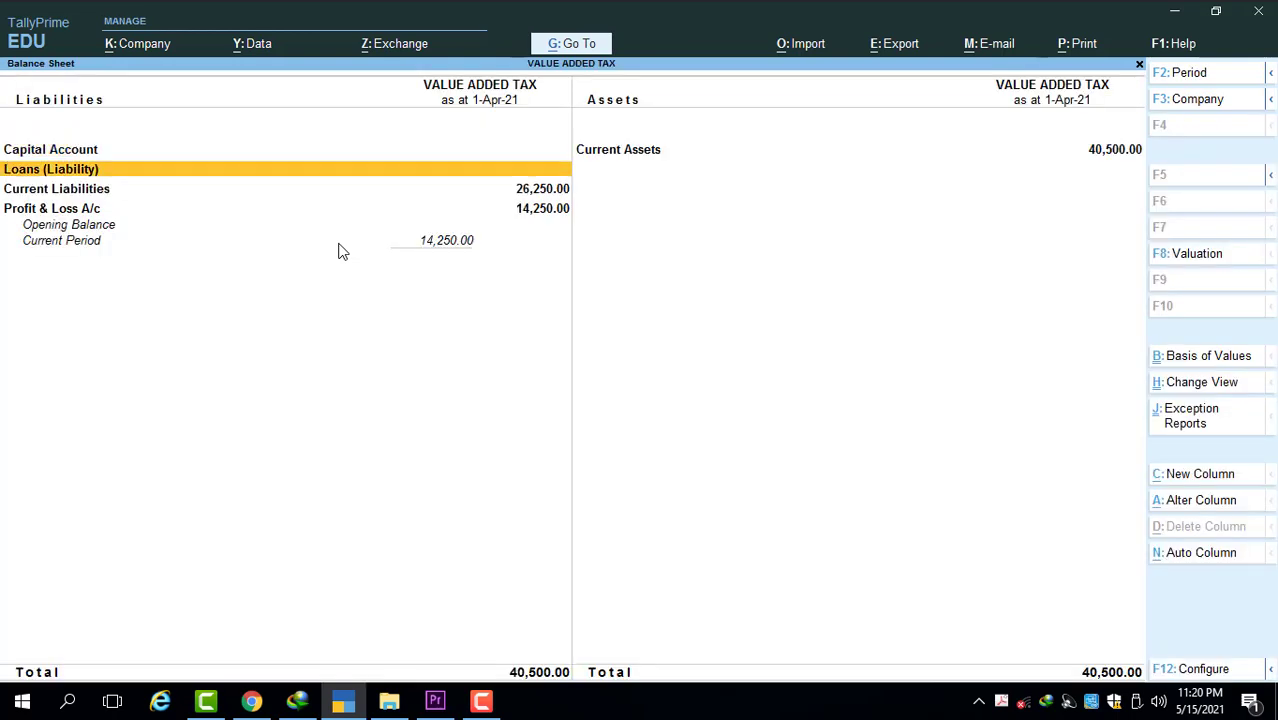
# Examine Duties & Taxes under Current Liabilities in the Balance Sheet, and return to the Gateway of Tally.
pyautogui.press('Up')
pyautogui.press('Down')
pyautogui.press('Return')
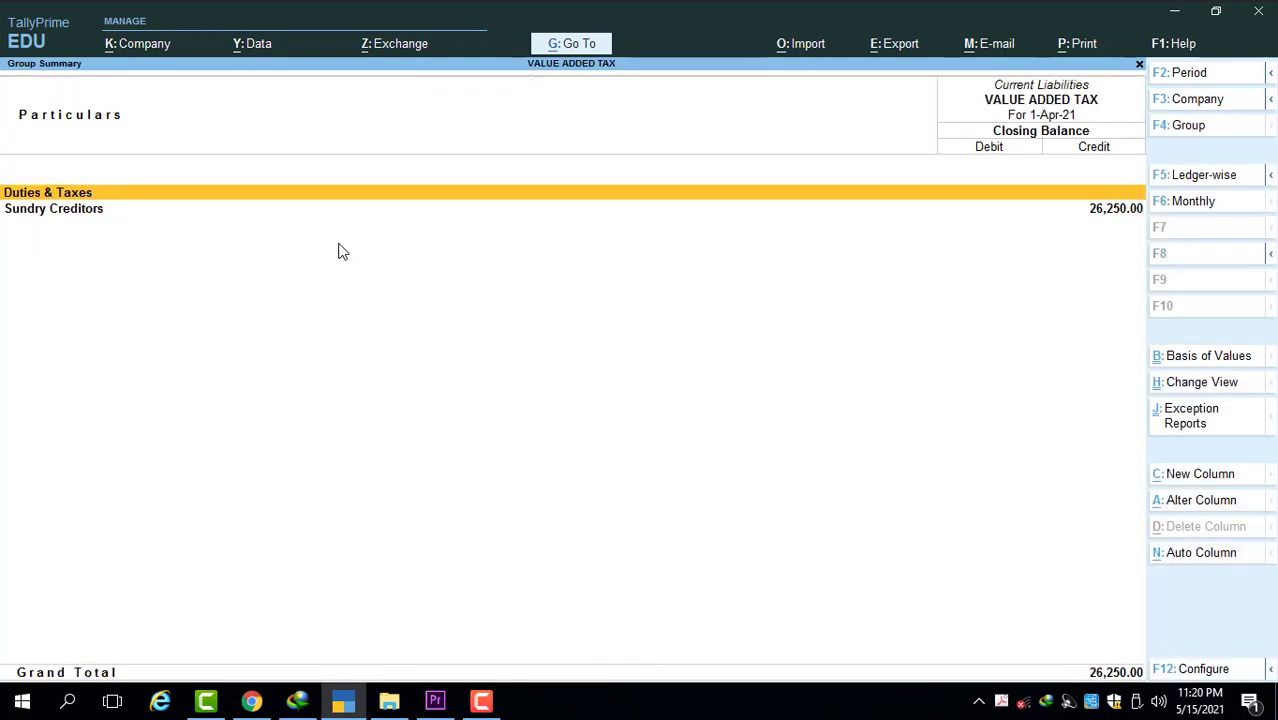
pyautogui.press('Return')
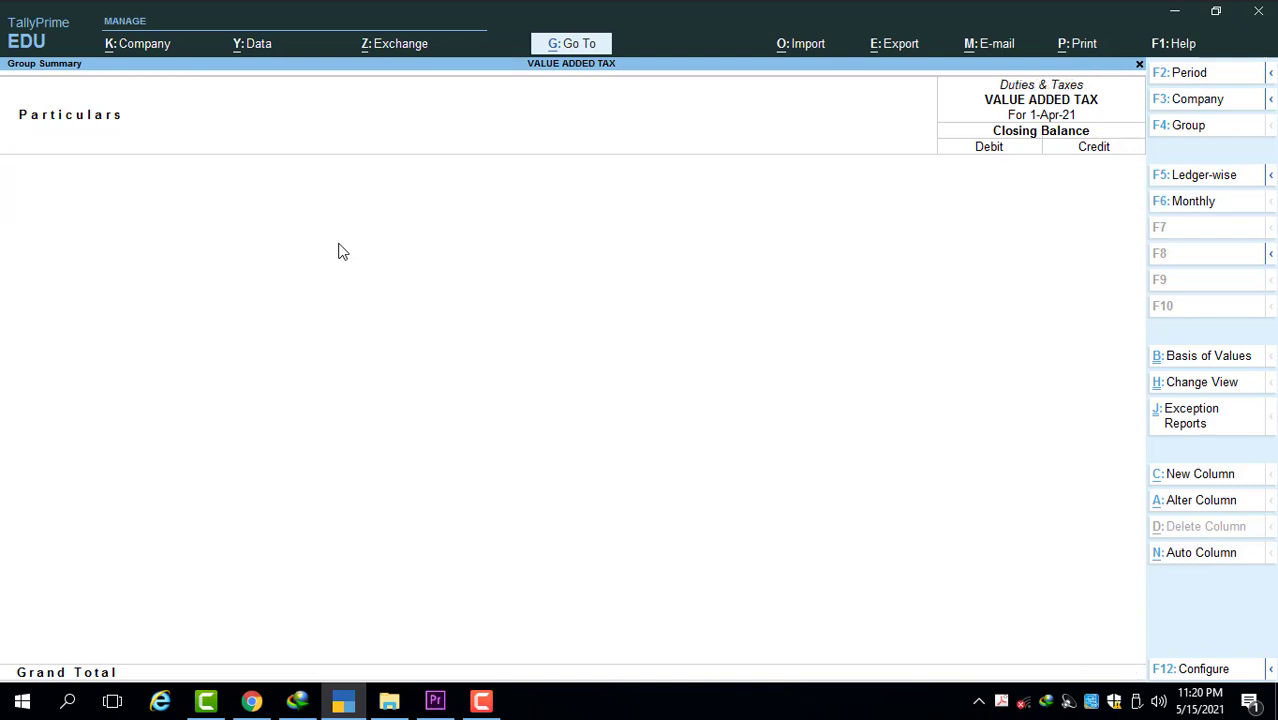
pyautogui.press('Escape')
pyautogui.press('Escape')
pyautogui.press('Escape')
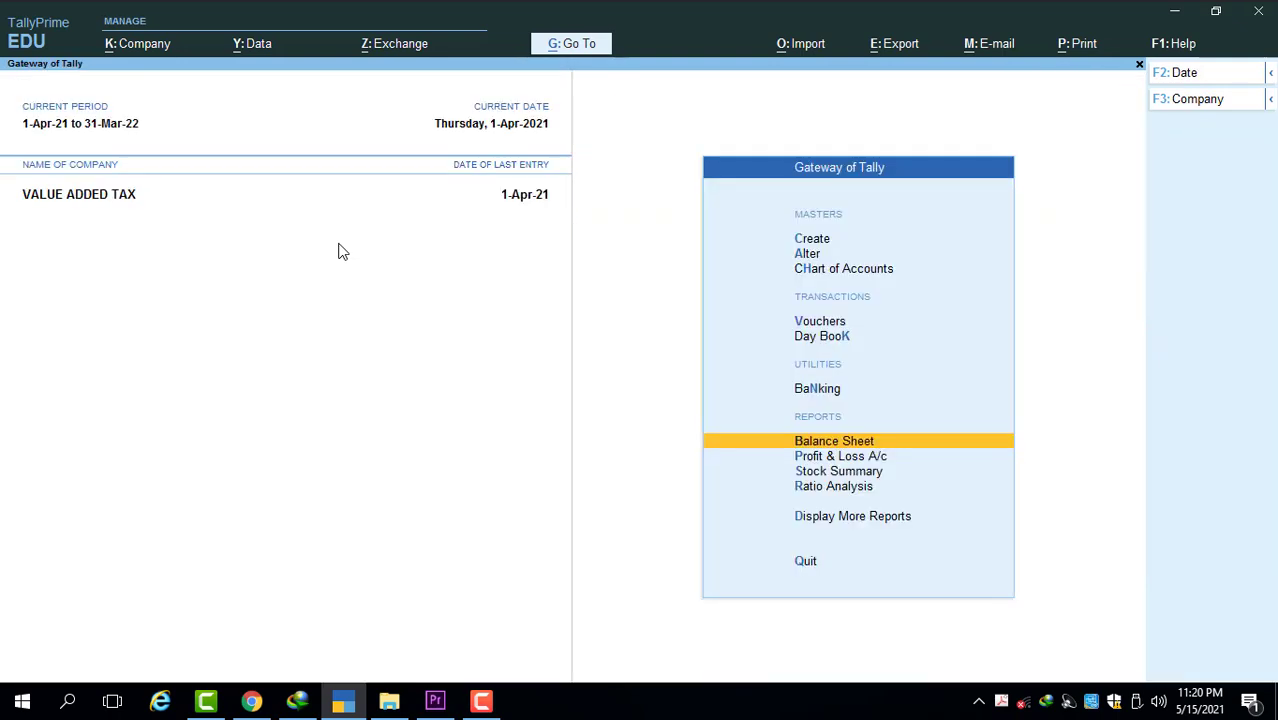
# Try to open the statutory VAT Reports from the additional reports.
pyautogui.press('Down')
pyautogui.press('Down')
pyautogui.press('Down')
pyautogui.press('Down')
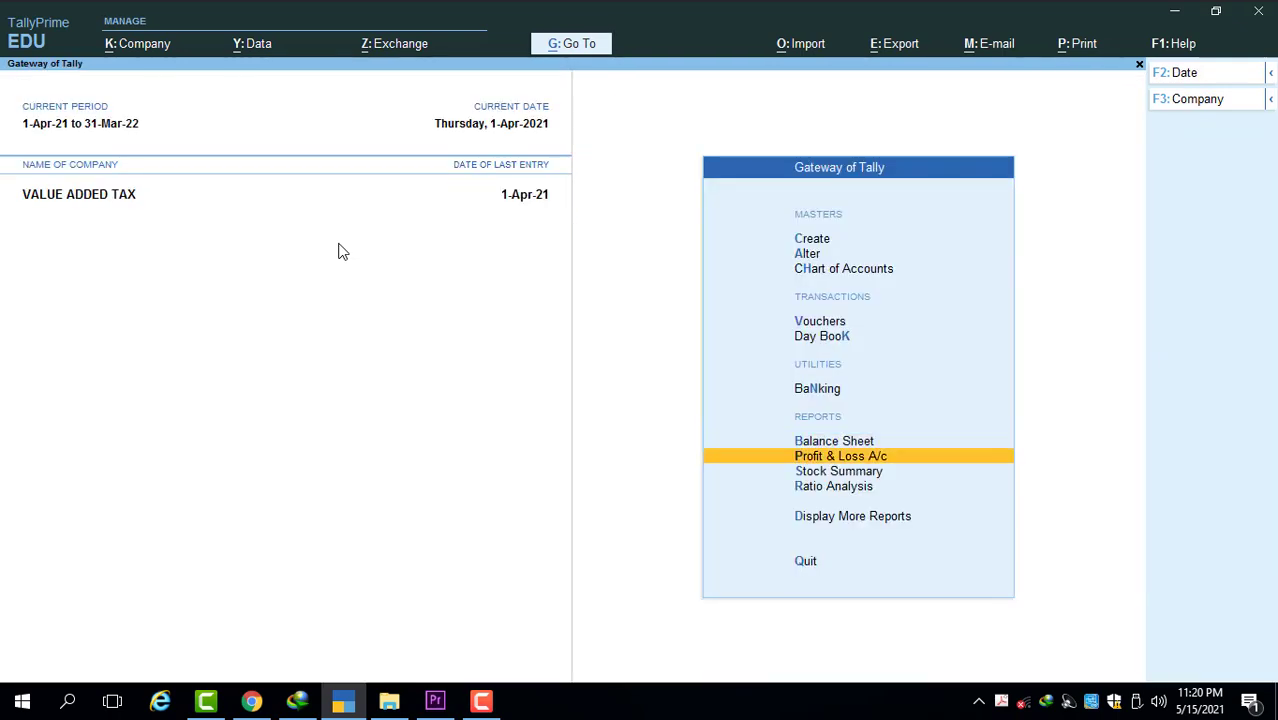
pyautogui.press('Return')
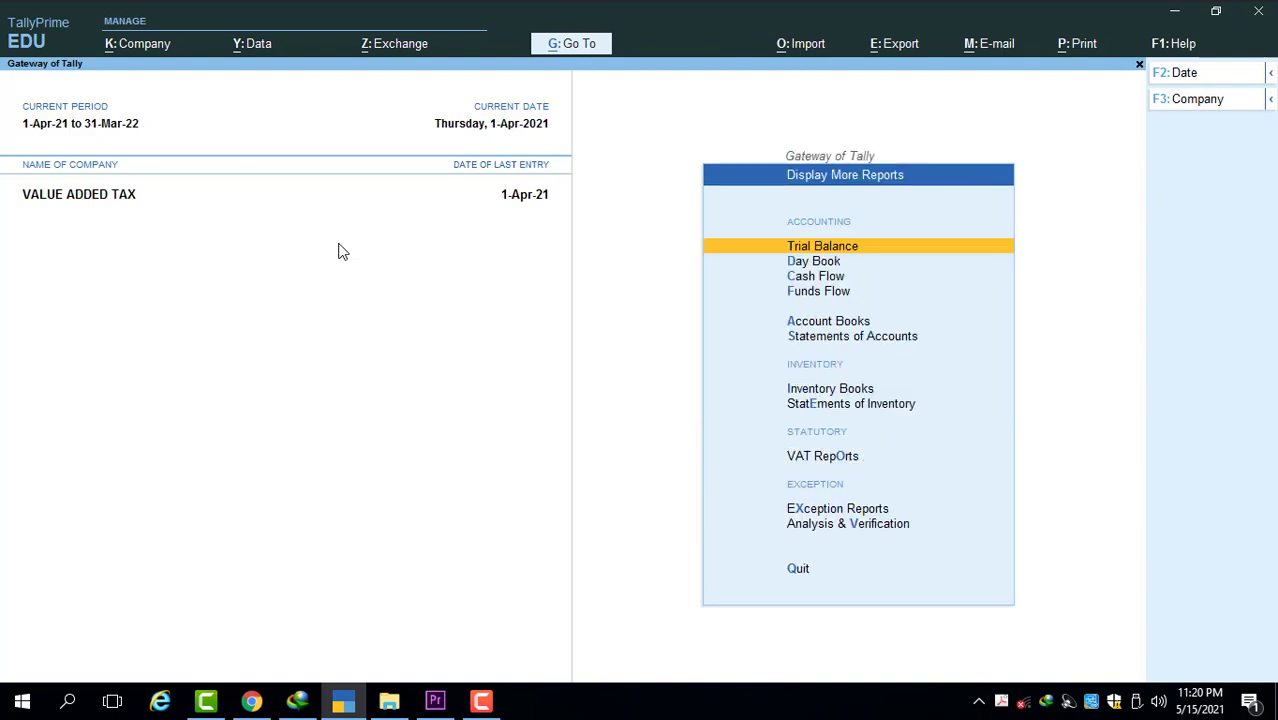
pyautogui.press('Down')
pyautogui.press('Down')
pyautogui.press('Down')
pyautogui.press('Down')
pyautogui.press('Down')
pyautogui.press('Down')
pyautogui.press('Down')
pyautogui.press('Down')
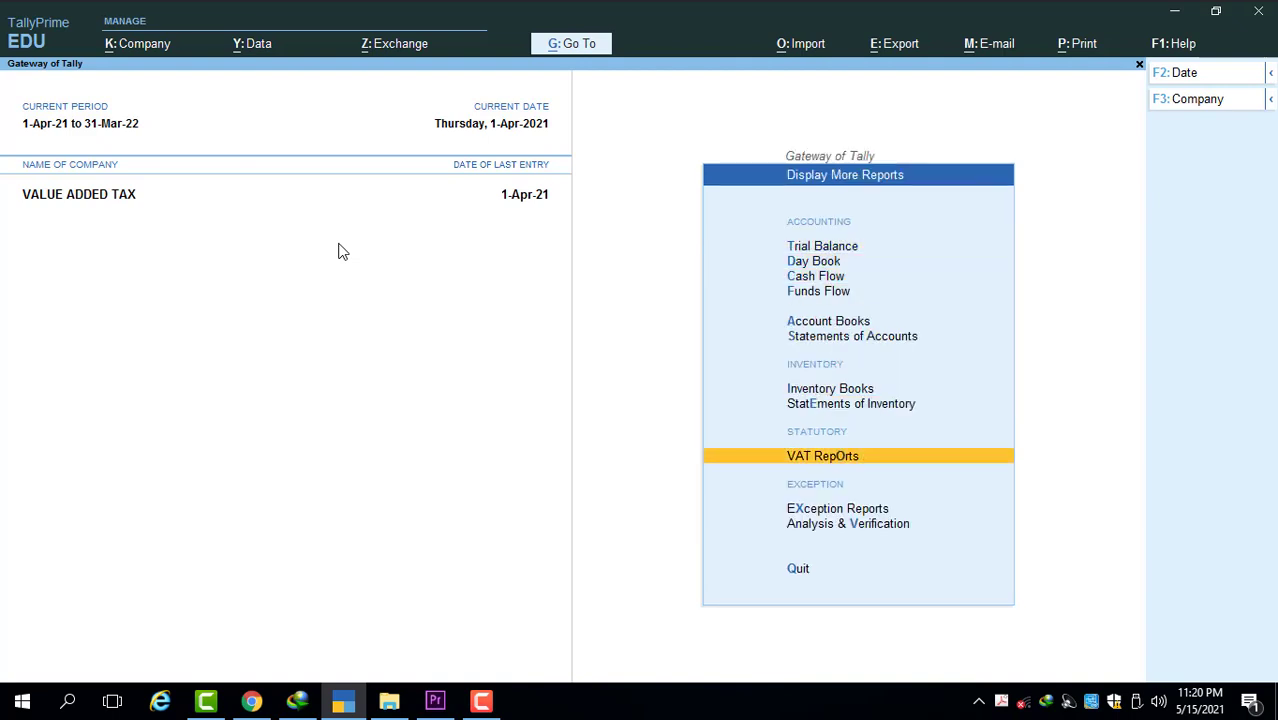
pyautogui.press('Return')
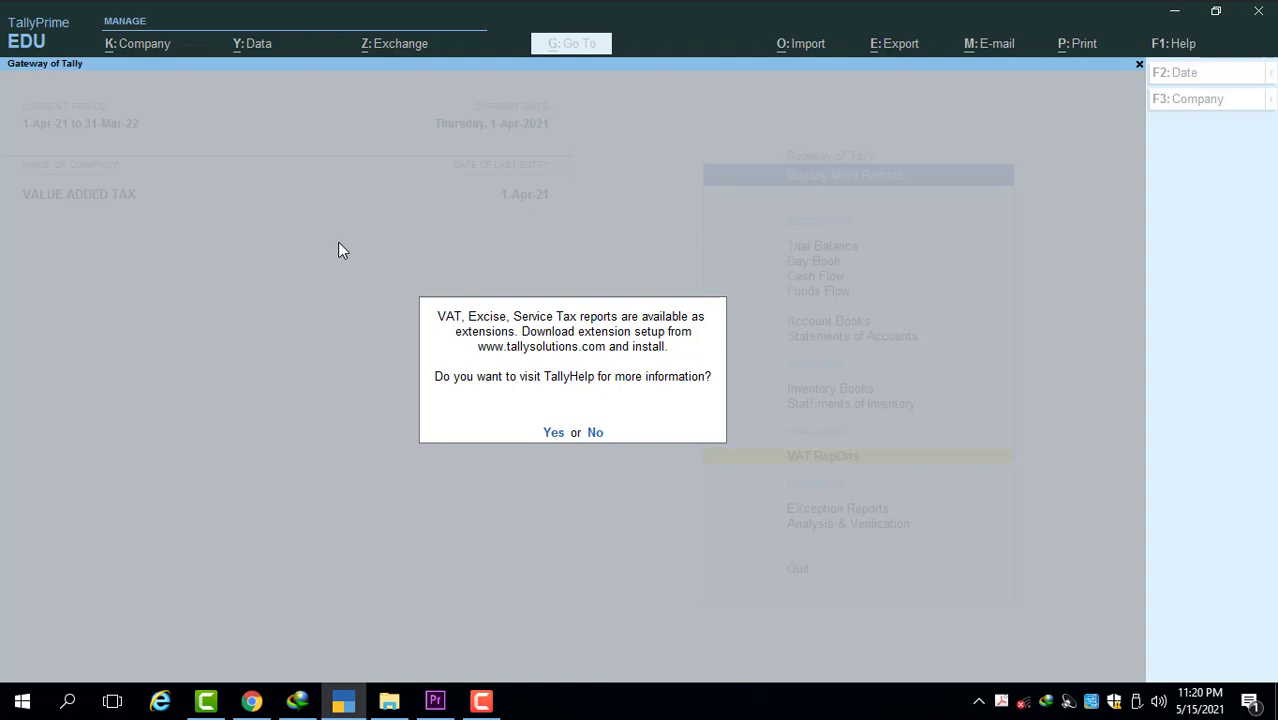